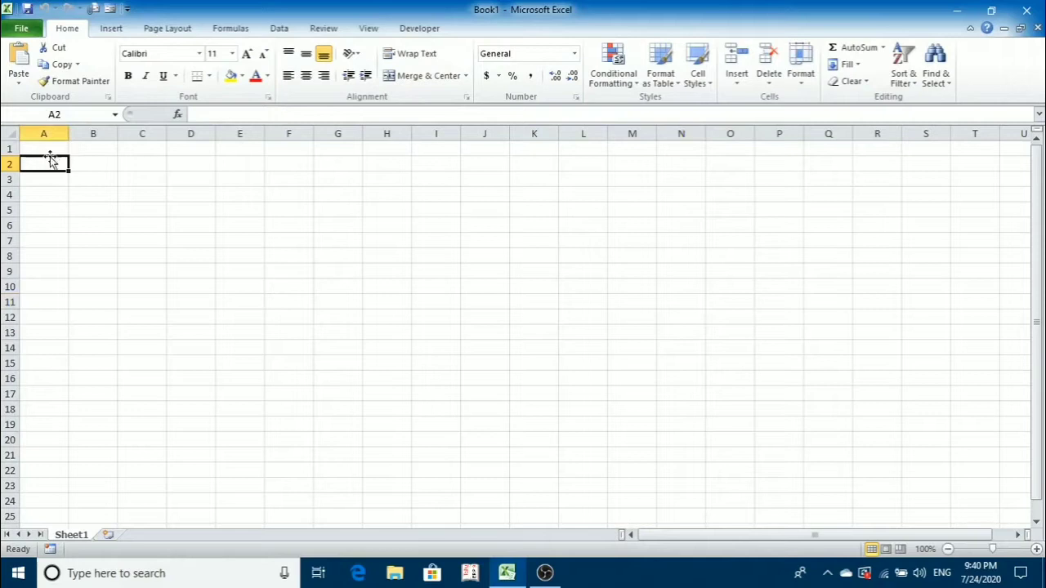
Zoom the sheet to 160% with cell A1 selected and dismiss the McAfee restart notification.
click(49, 147)
scroll(50, 147, up, 4)
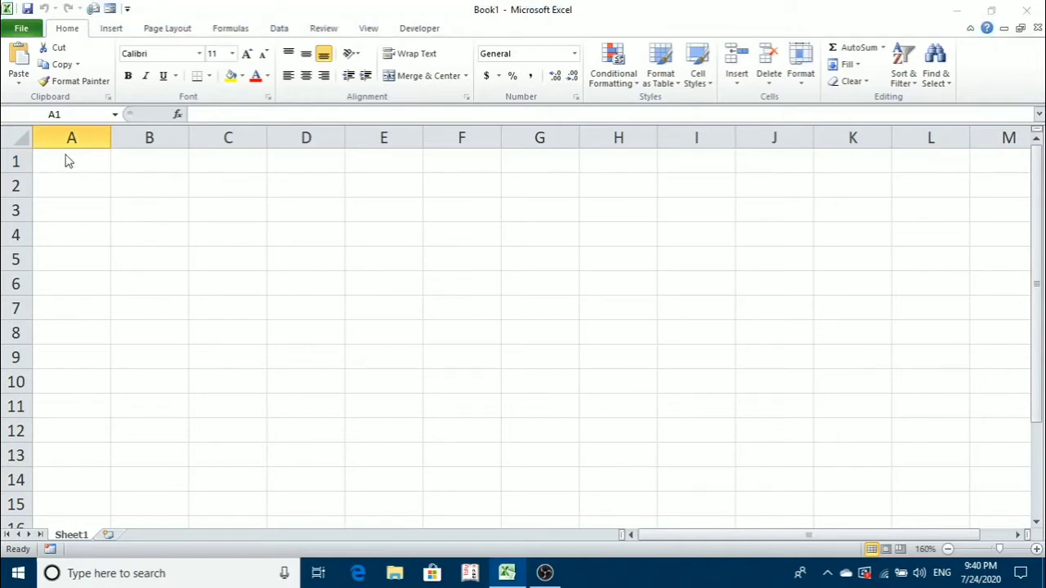
click(79, 158)
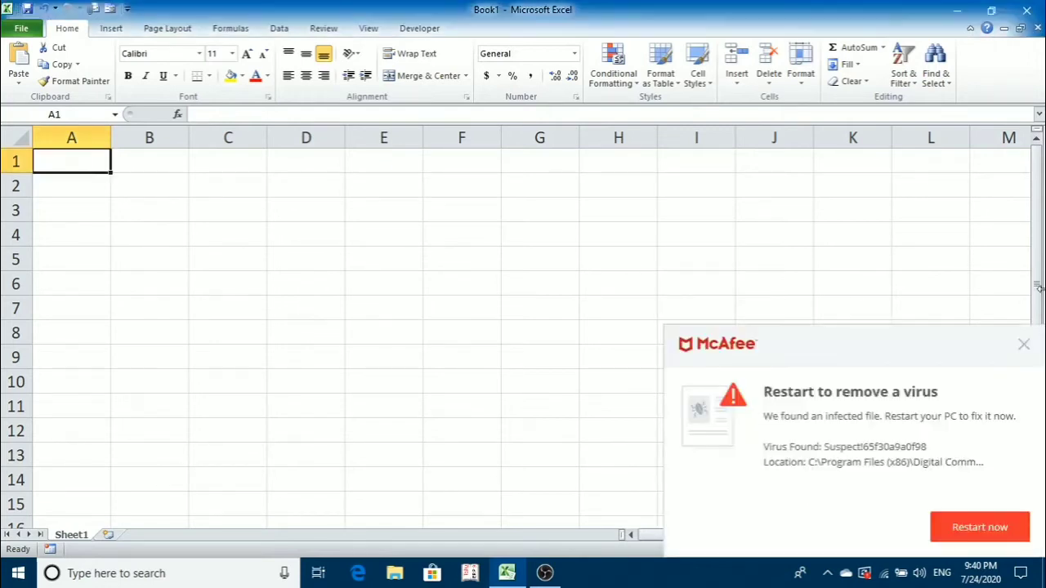
click(1023, 344)
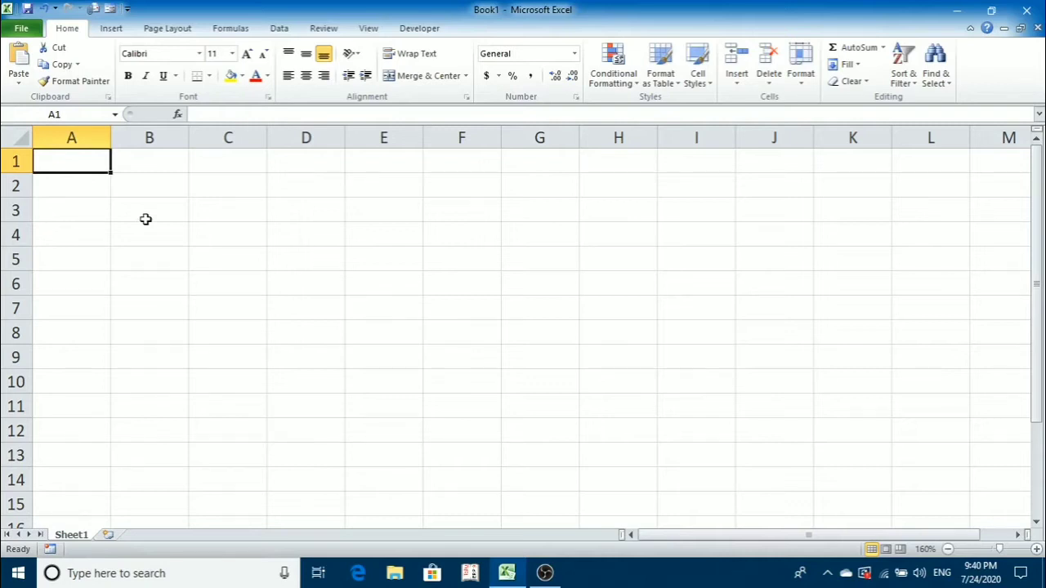
text(sales data)
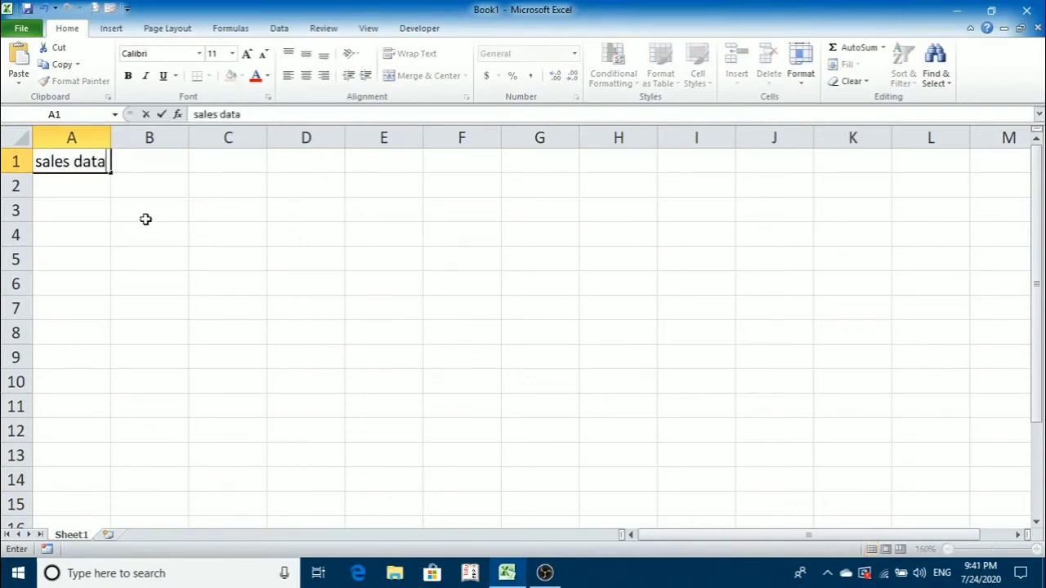
key(BackSpace)
key(BackSpace)
key(BackSpace)
key(BackSpace)
key(BackSpace)
key(BackSpace)
key(BackSpace)
key(BackSpace)
key(BackSpace)
key(BackSpace)
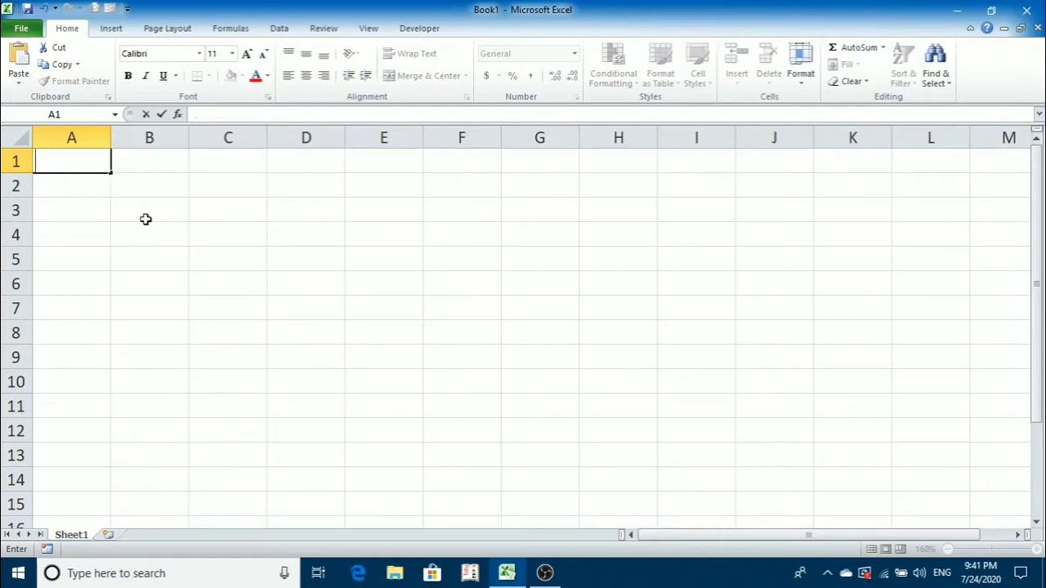
Enter the title SALES DATA in capitals in cell A1.
text(SALES DATA)
key(Return)
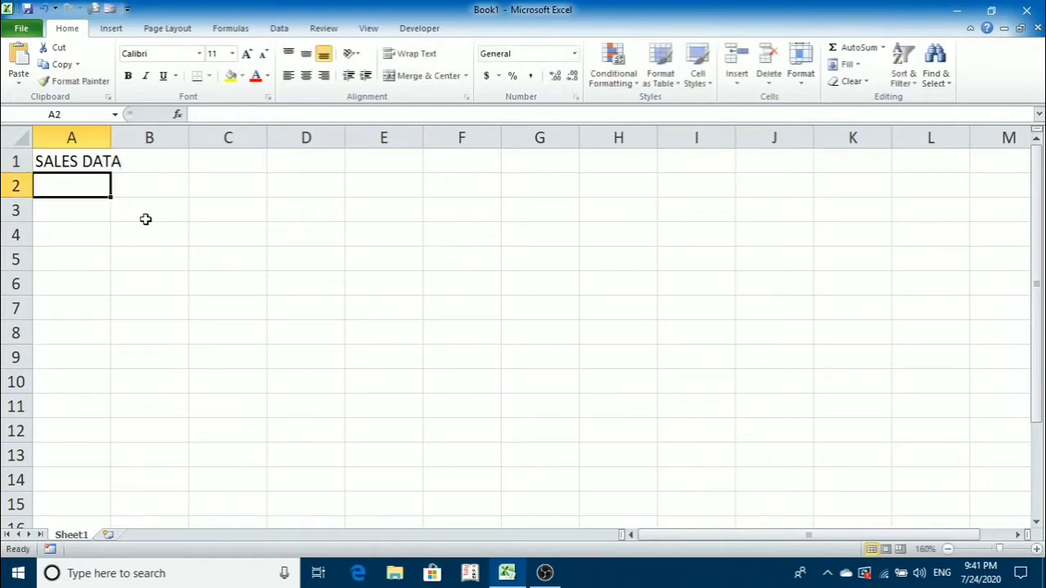
Enter the column headers S.NO., NAME, ZONE, TARGET and SALES in cells A2 to E2.
text(S.NO.)
key(Return)
key(Up)
key(Tab)
text(NAME)
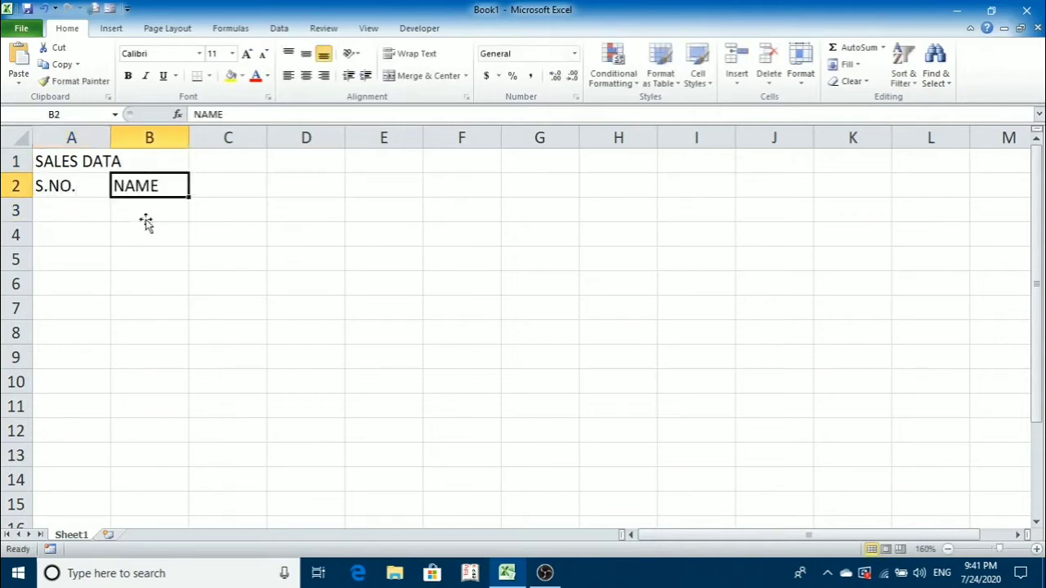
key(Tab)
text(ZONE)
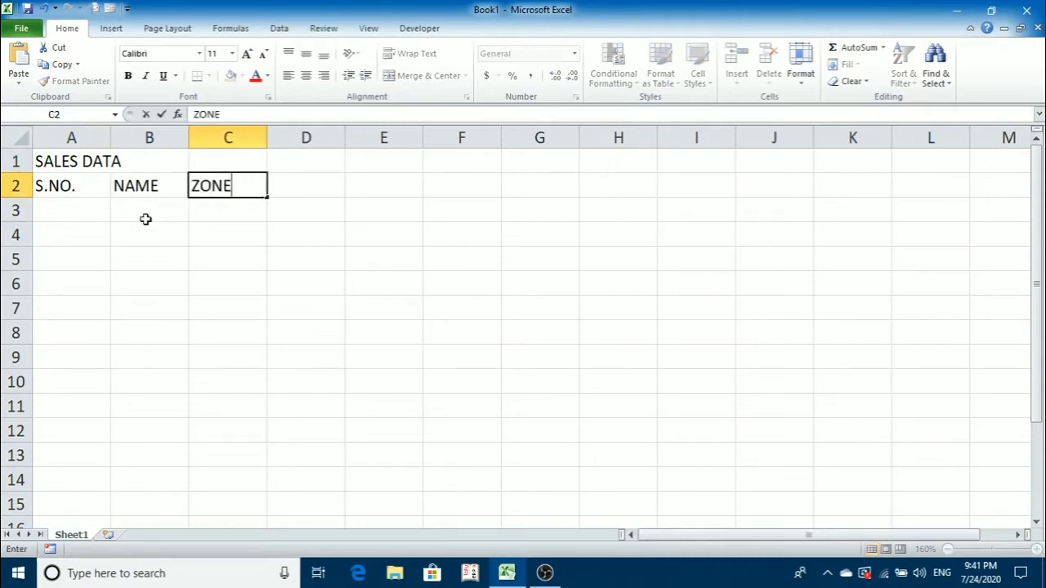
key(Tab)
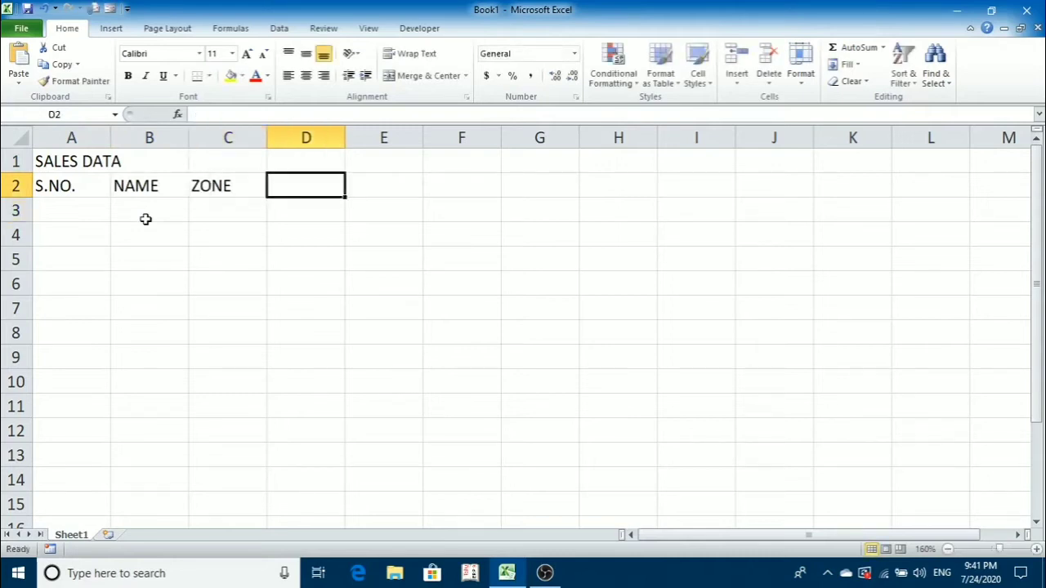
text(TARGET)
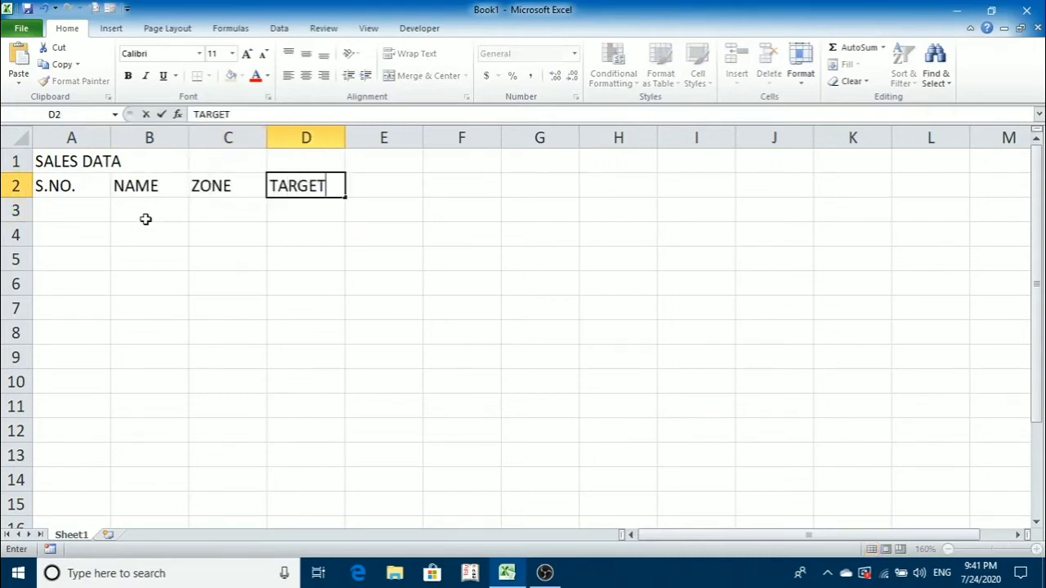
key(Tab)
text(SALES)
key(Return)
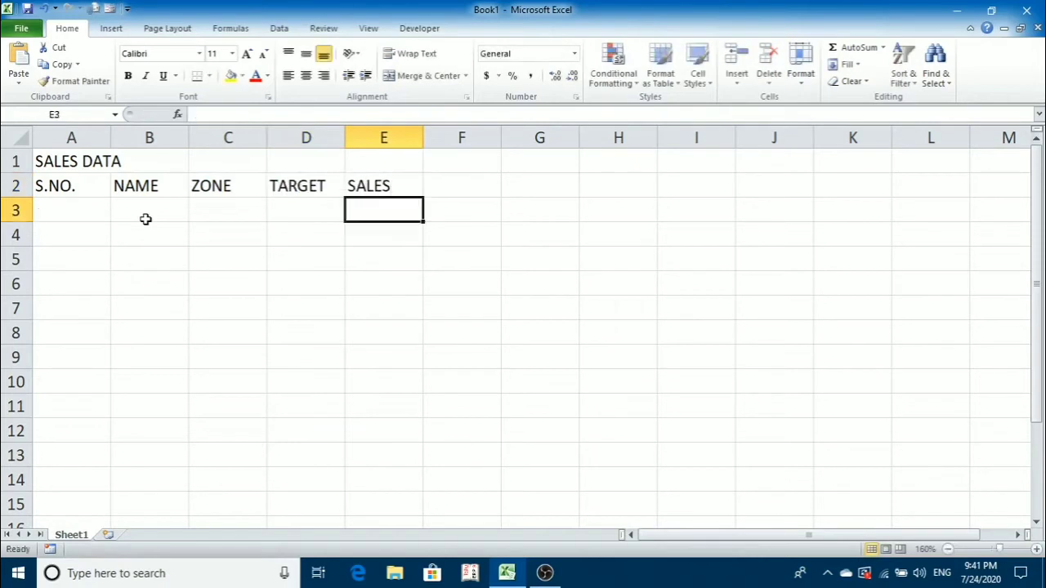
Replace the column header in cell E2 with ACHIEVE.
key(Up)
text(ACHI)
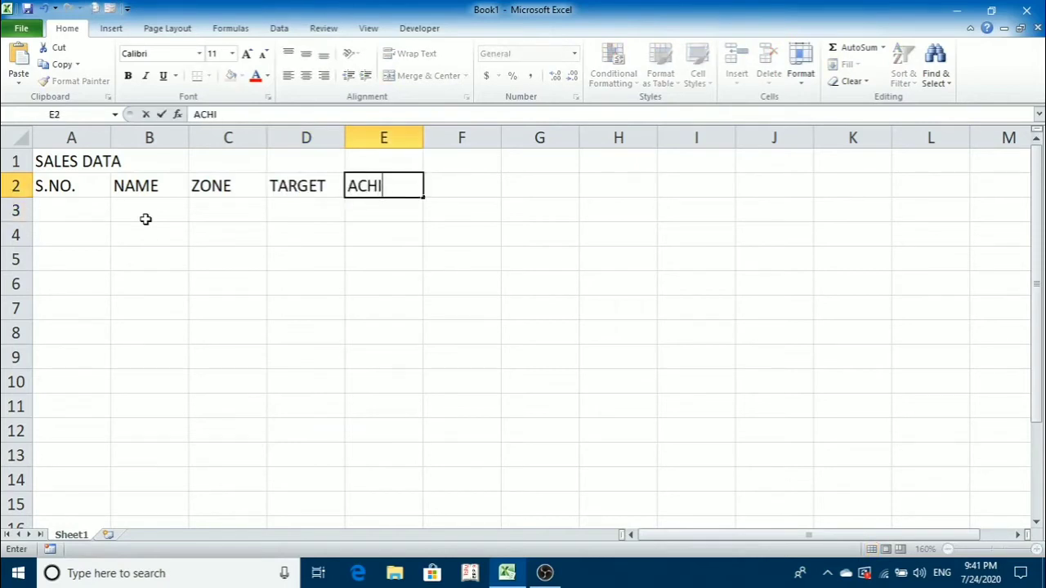
text(EVE)
key(Return)
key(Up)
key(Right)
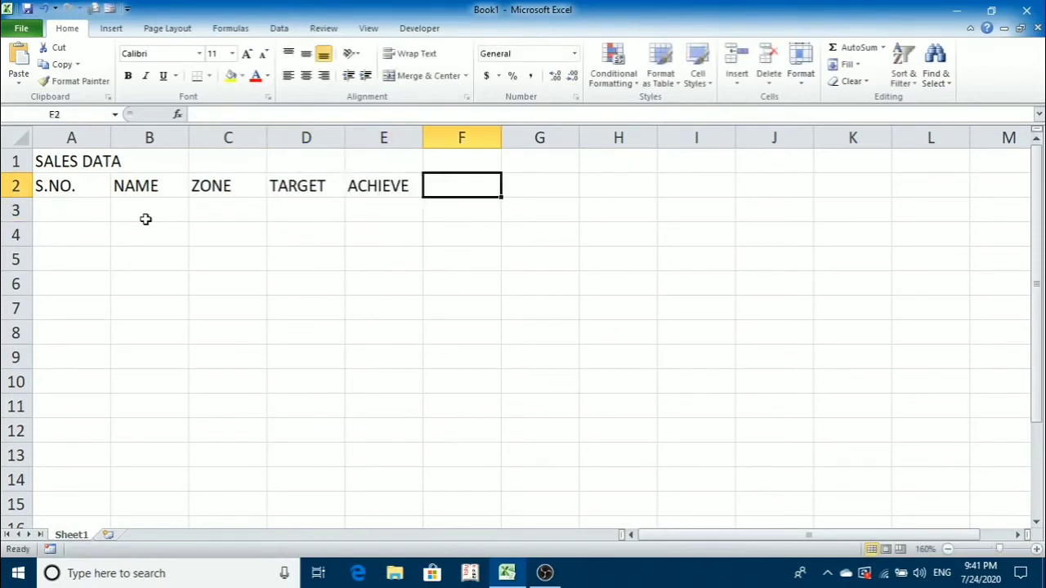
Extend the title in cell A1 to read SALES DATA - APRIL 2020.
key(Left)
key(Left)
key(Left)
key(Left)
key(Left)
key(Up)
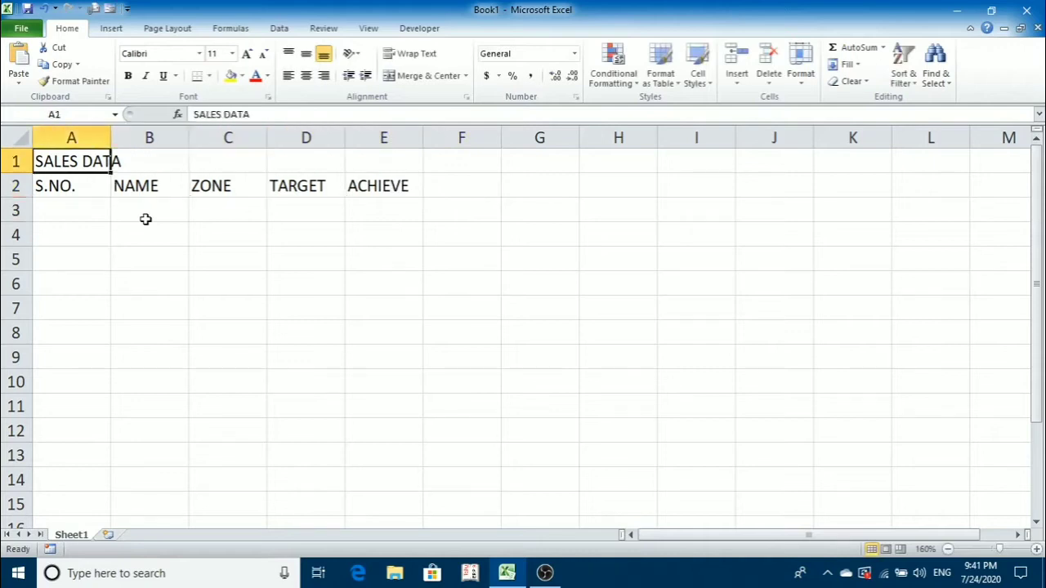
key(F2)
text(- APRIL)
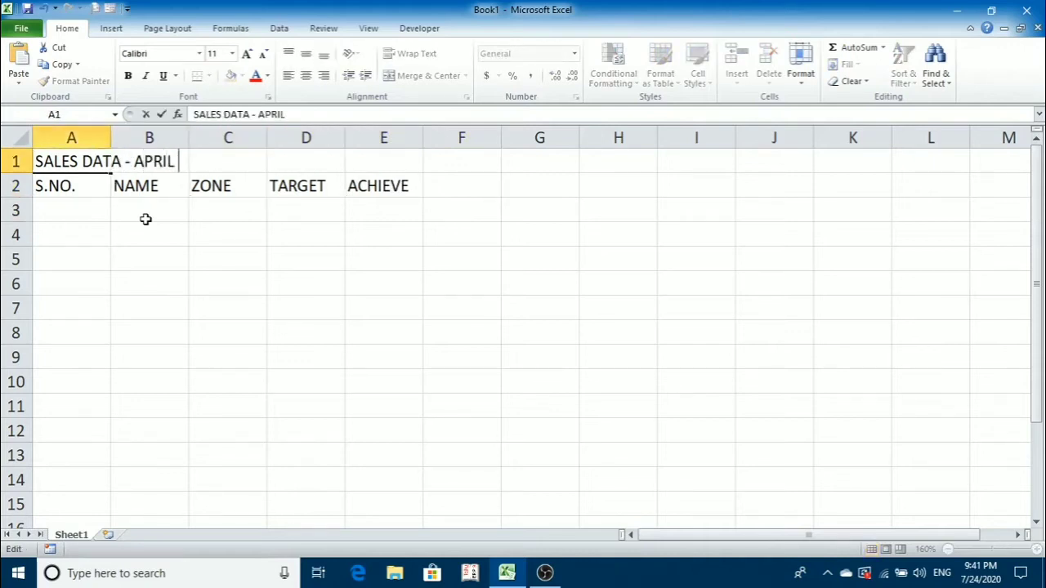
text( 2020)
key(Return)
Merge and center the title across cells A1 to E1.
key(Up)
key(shift+Right)
key(shift+Right)
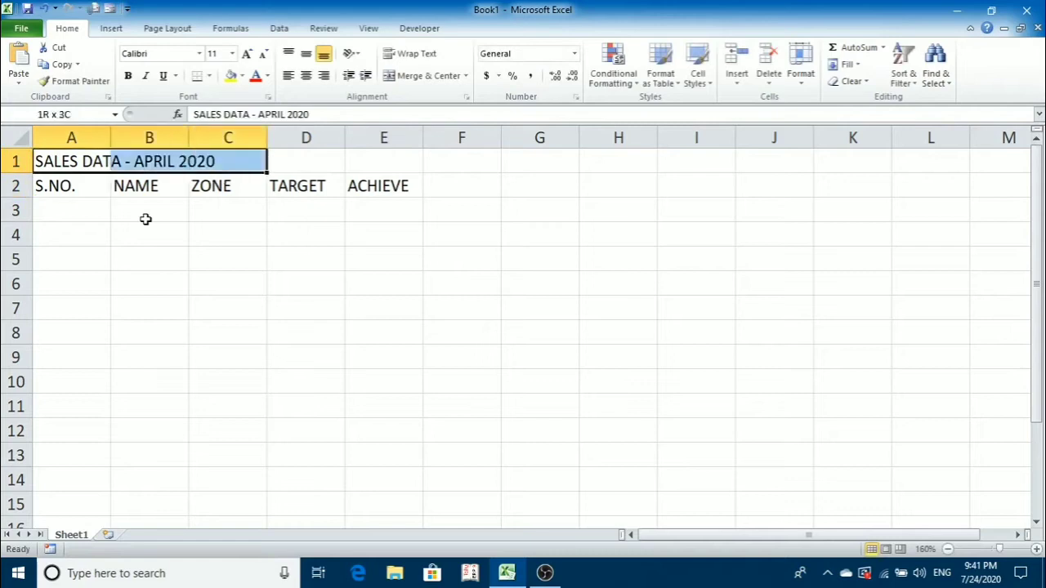
key(shift+Right)
key(shift+Right)
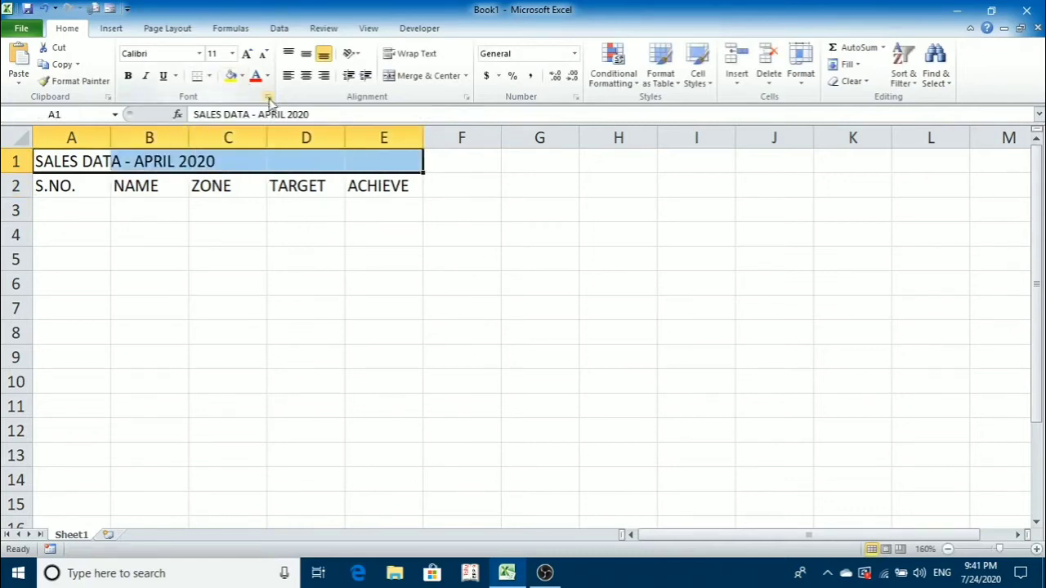
click(415, 75)
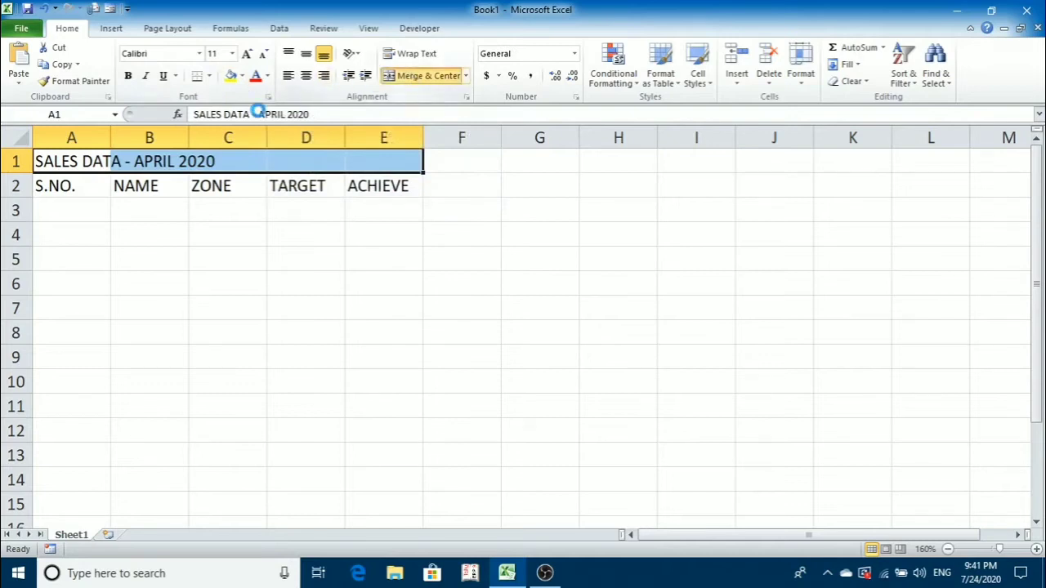
Fill the merged title cell with a two-color horizontal gradient from light orange to yellow and make its text bold.
right_click(215, 165)
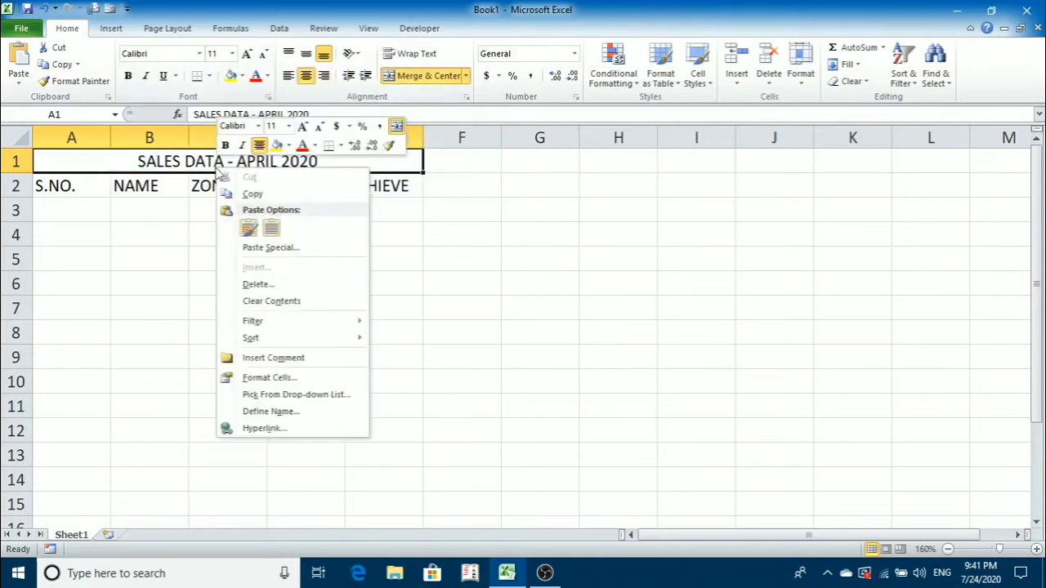
click(271, 377)
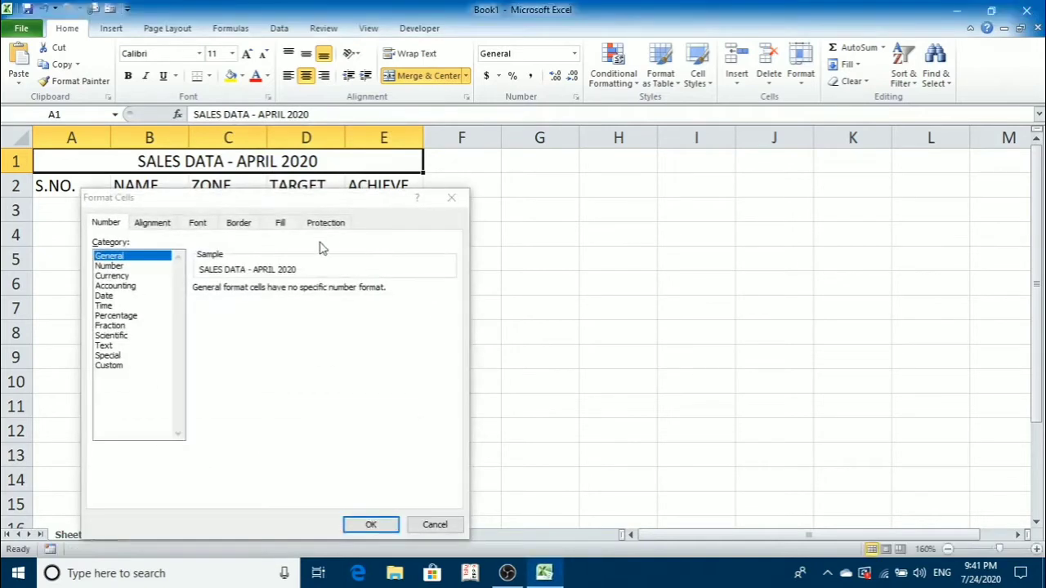
drag(314, 204, 518, 163)
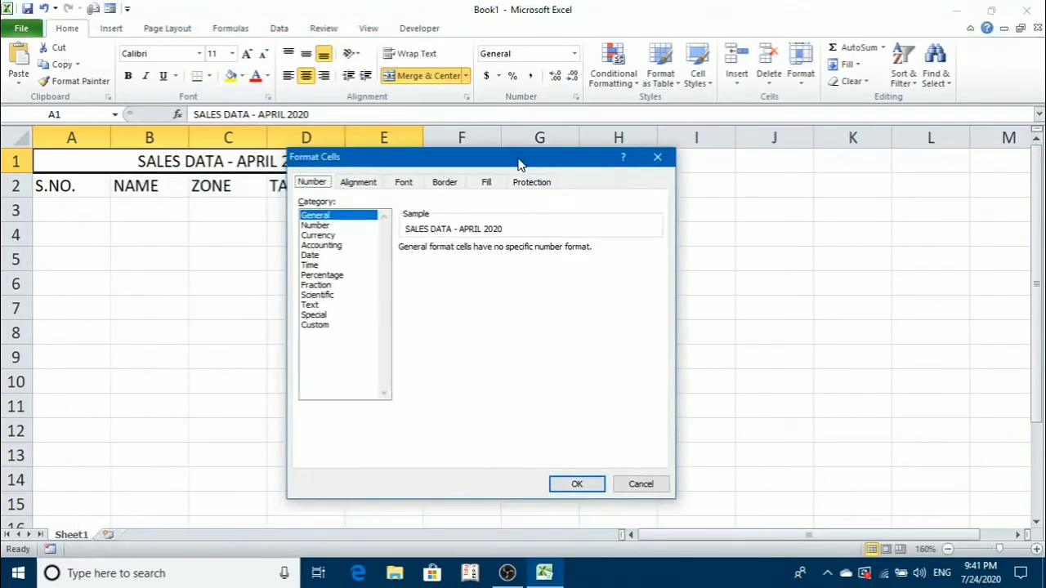
click(486, 182)
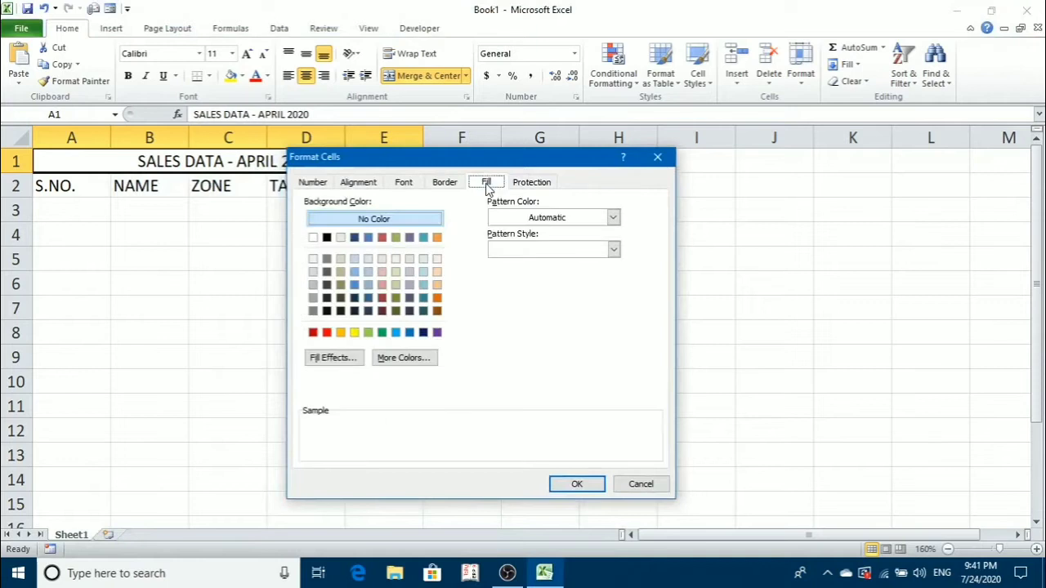
click(508, 225)
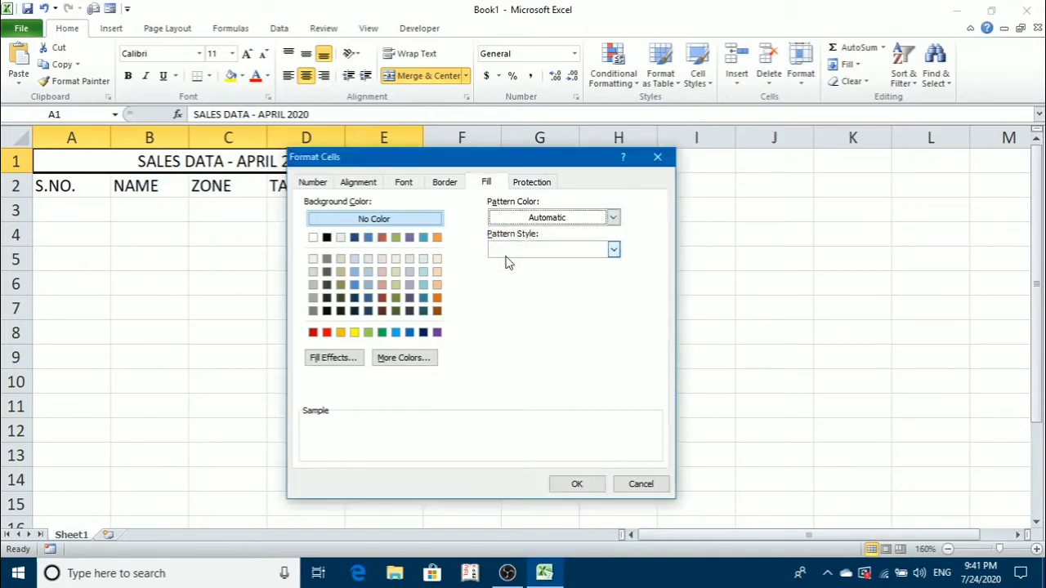
click(505, 255)
click(506, 255)
click(326, 360)
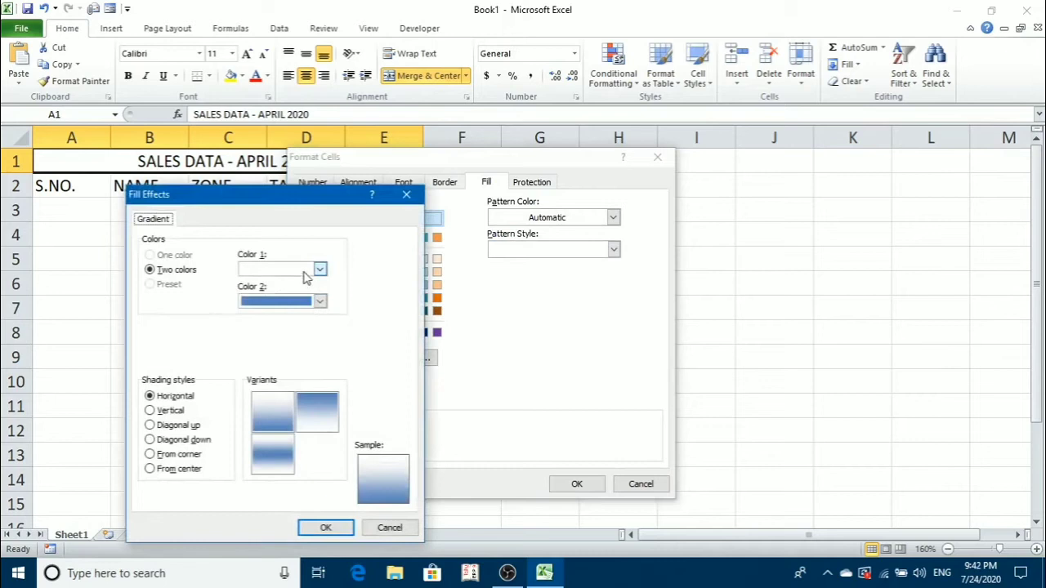
click(305, 274)
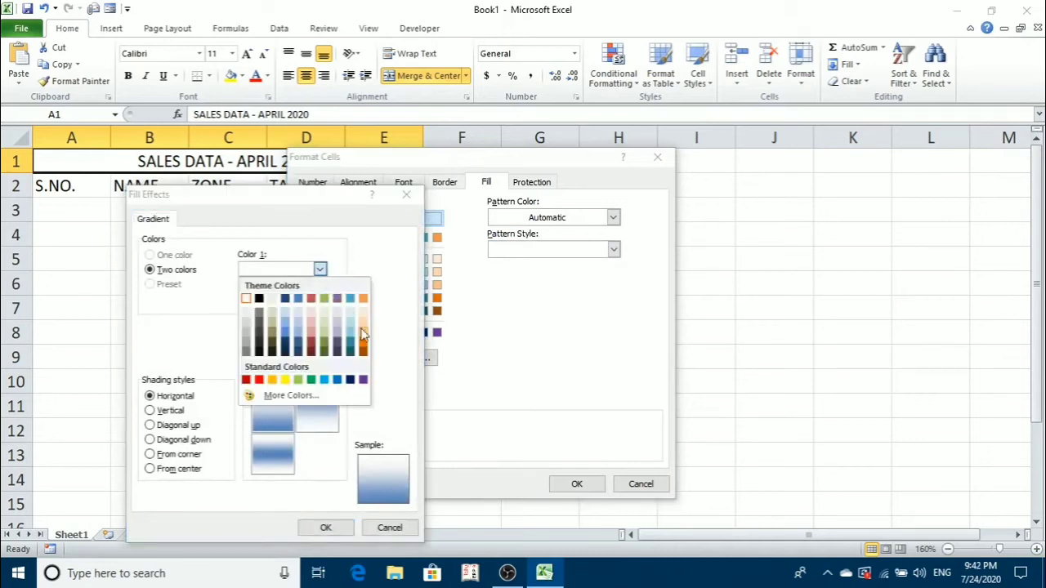
click(362, 333)
click(319, 301)
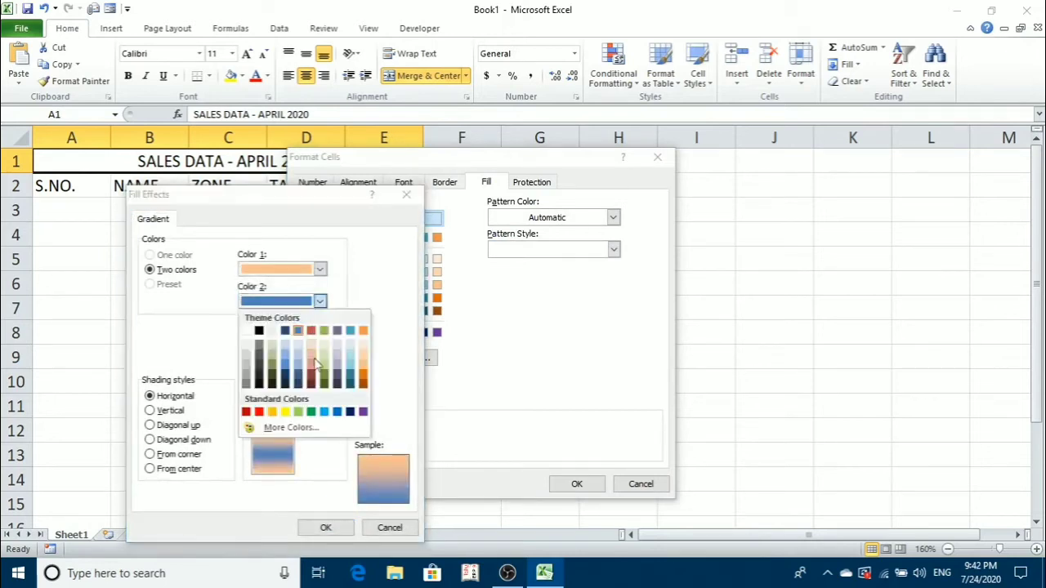
click(285, 412)
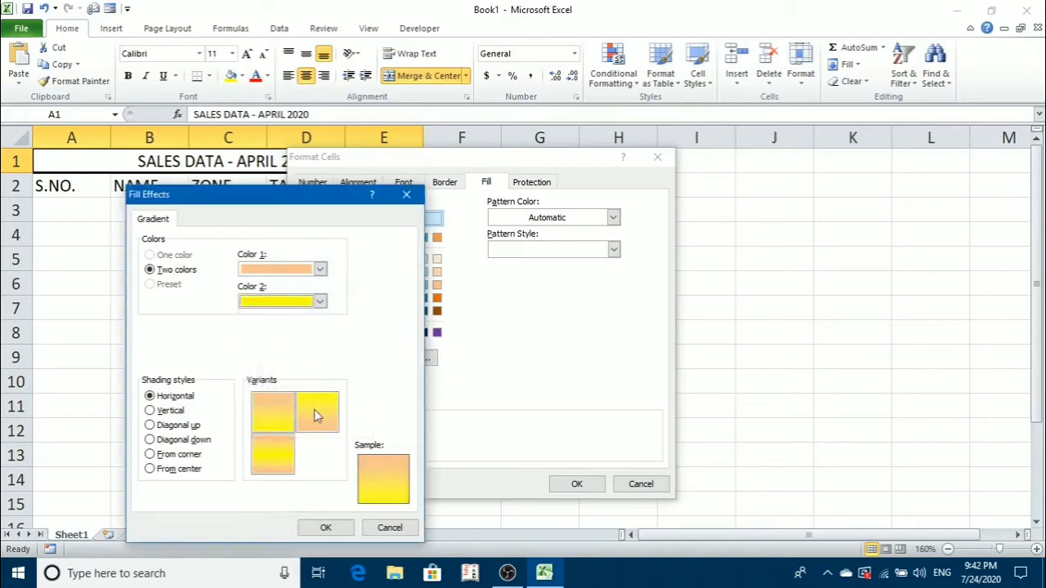
click(278, 417)
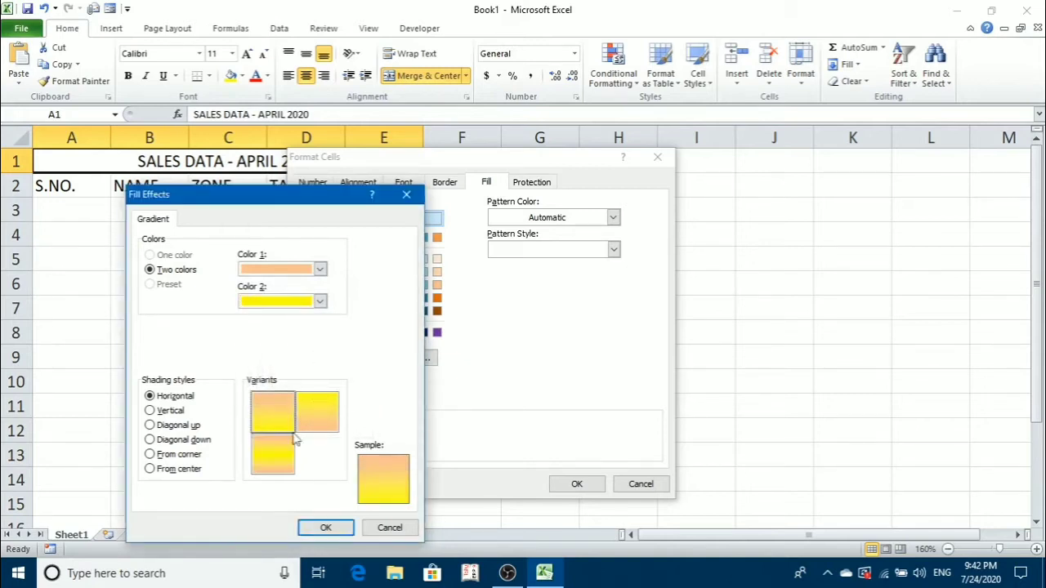
click(326, 527)
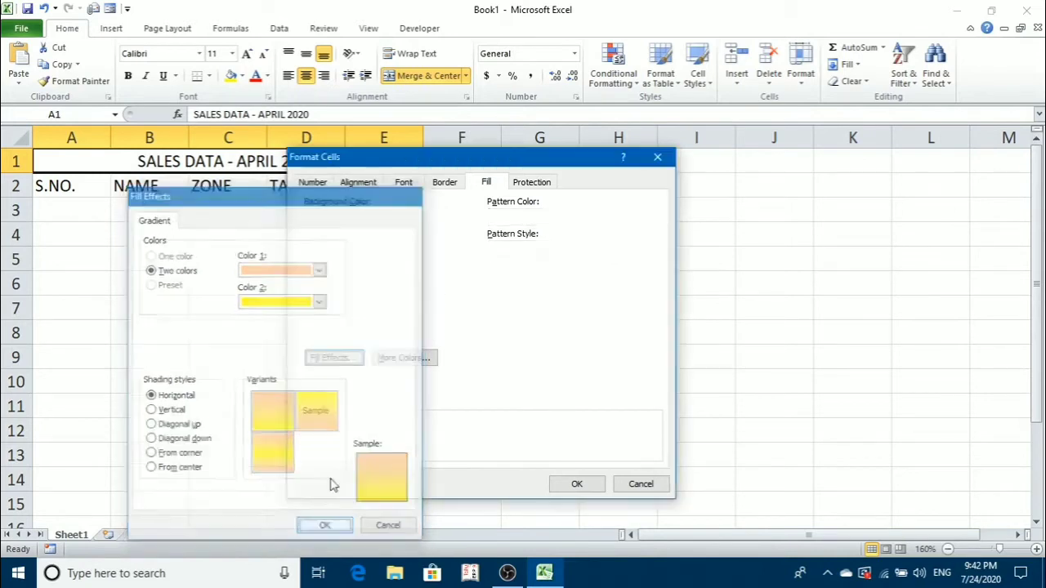
click(577, 484)
key(ctrl+b)
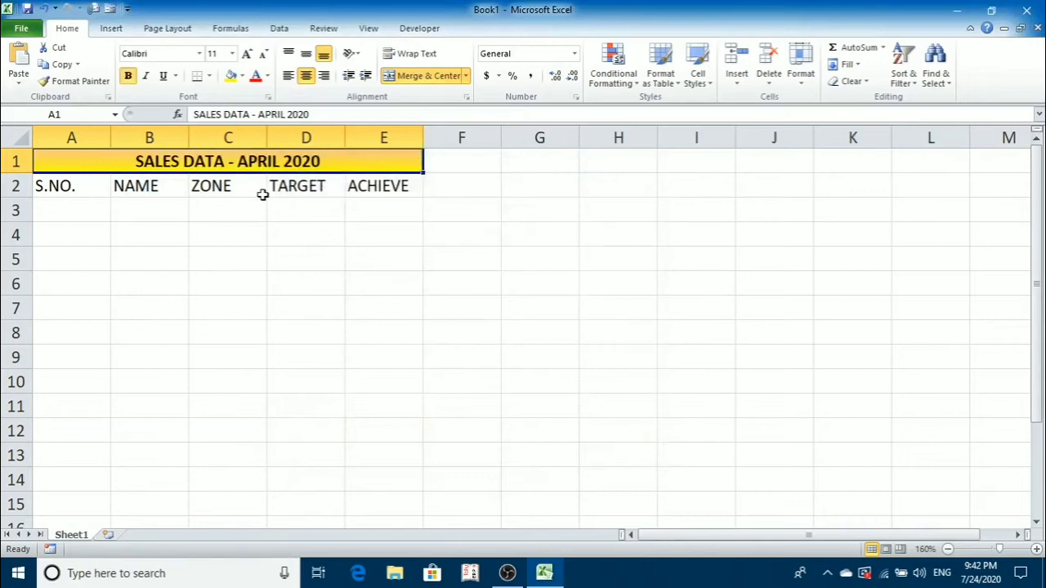
Make the column headers in cells A2 to E2 bold.
key(Down)
key(shift+Right)
key(shift+Right)
key(shift+Right)
key(shift+Right)
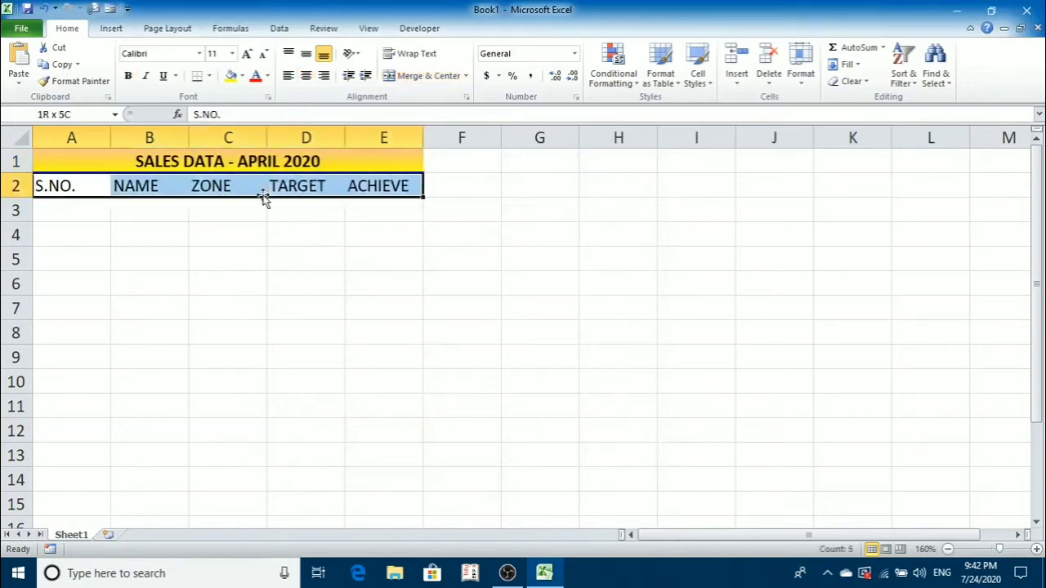
key(ctrl+b)
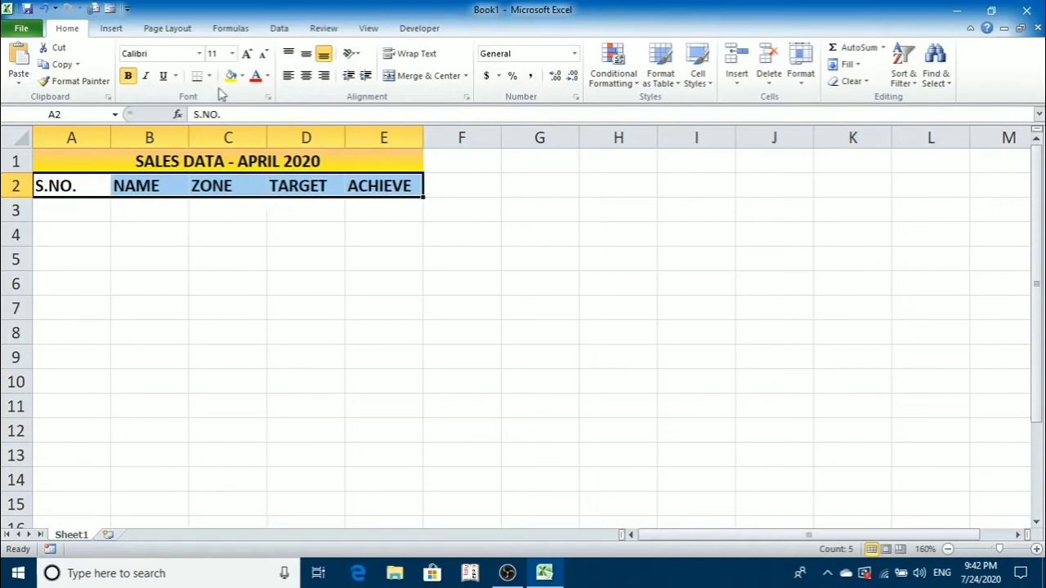
Fill header cells A2 to E2 with a two-color horizontal gradient from yellow down to light orange.
click(243, 76)
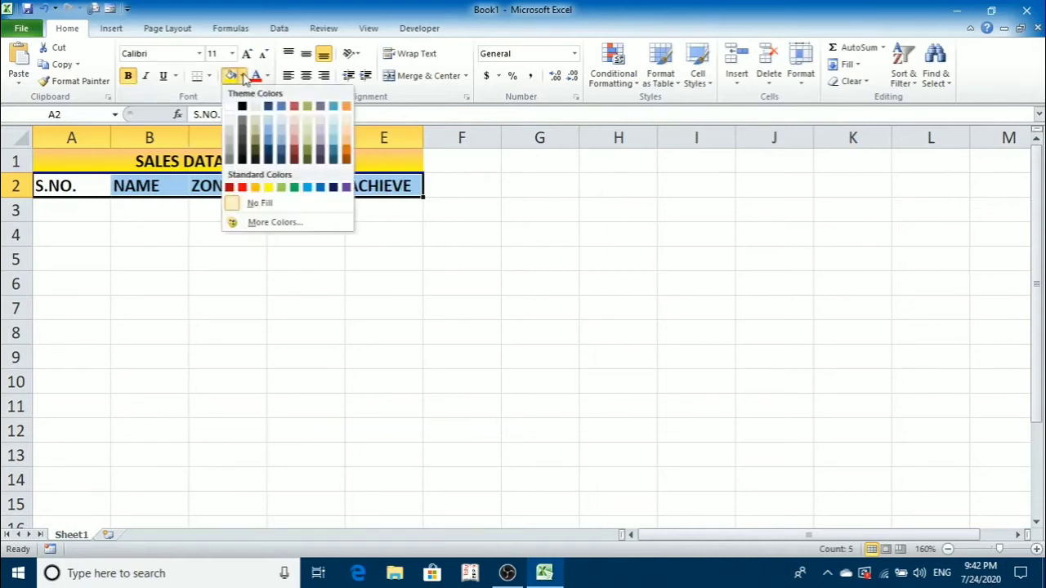
key(Escape)
right_click(233, 188)
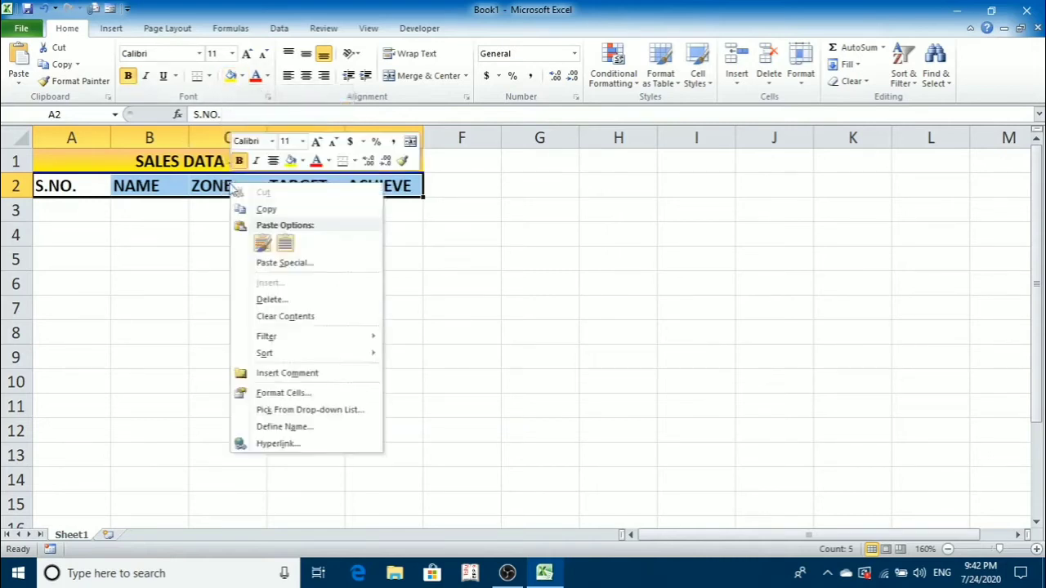
click(270, 398)
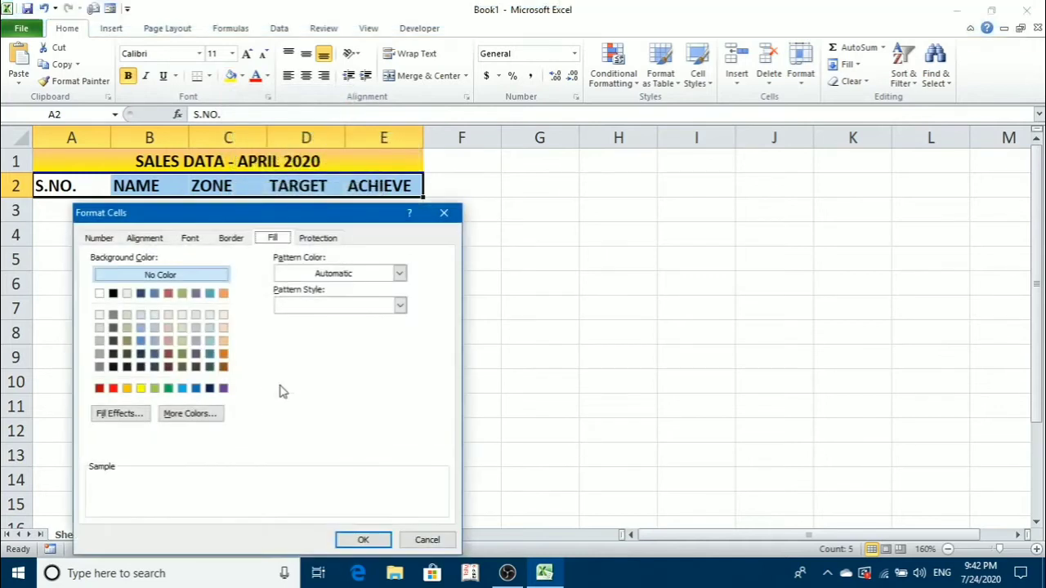
click(129, 417)
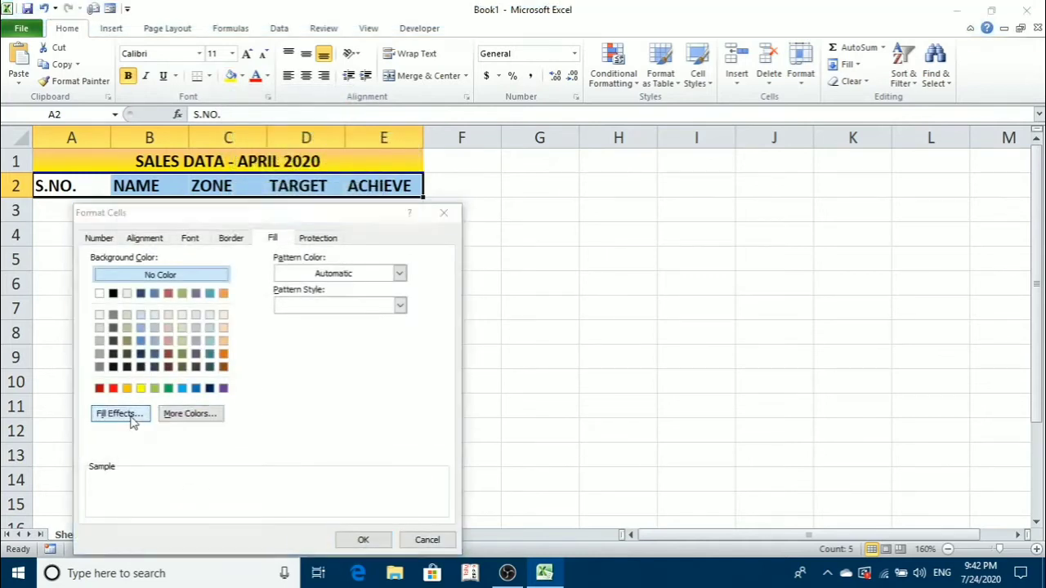
click(275, 286)
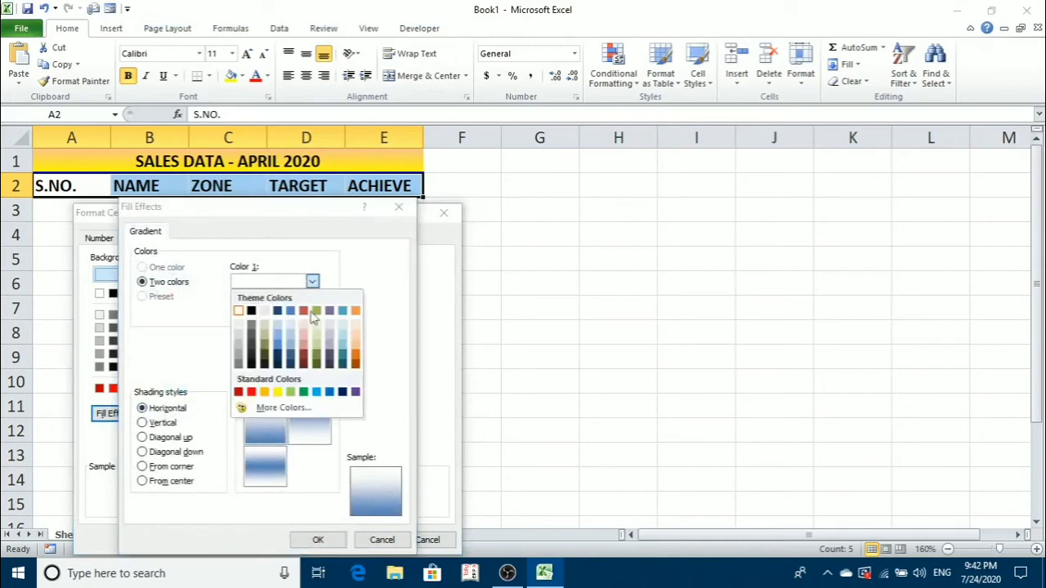
click(355, 334)
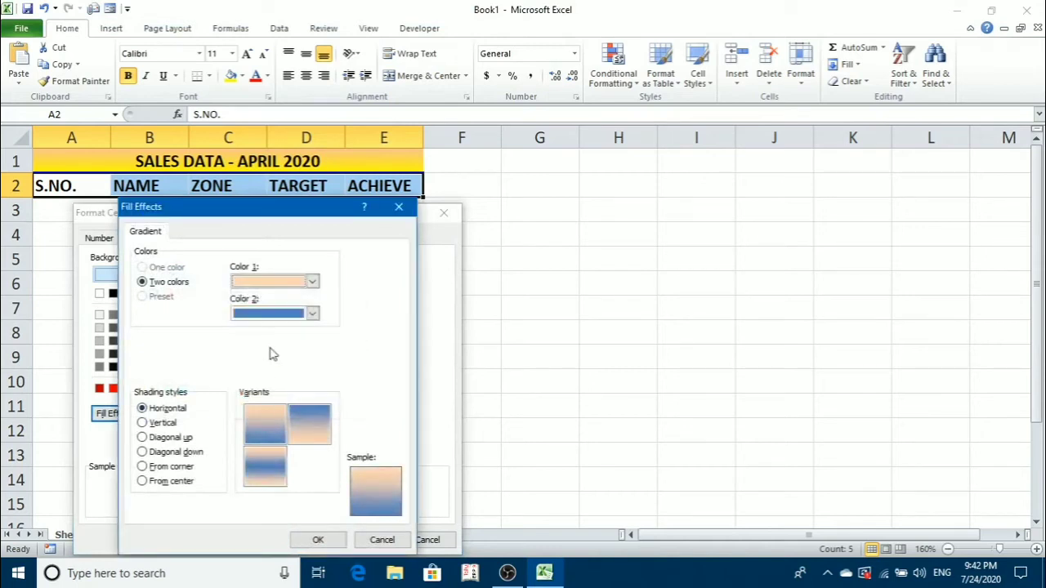
click(275, 314)
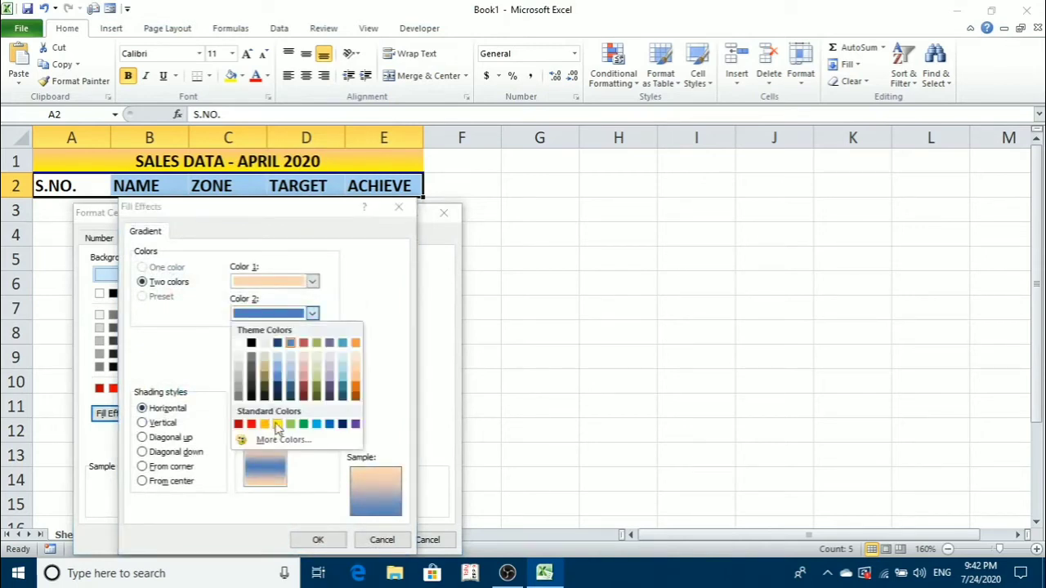
click(277, 424)
click(303, 425)
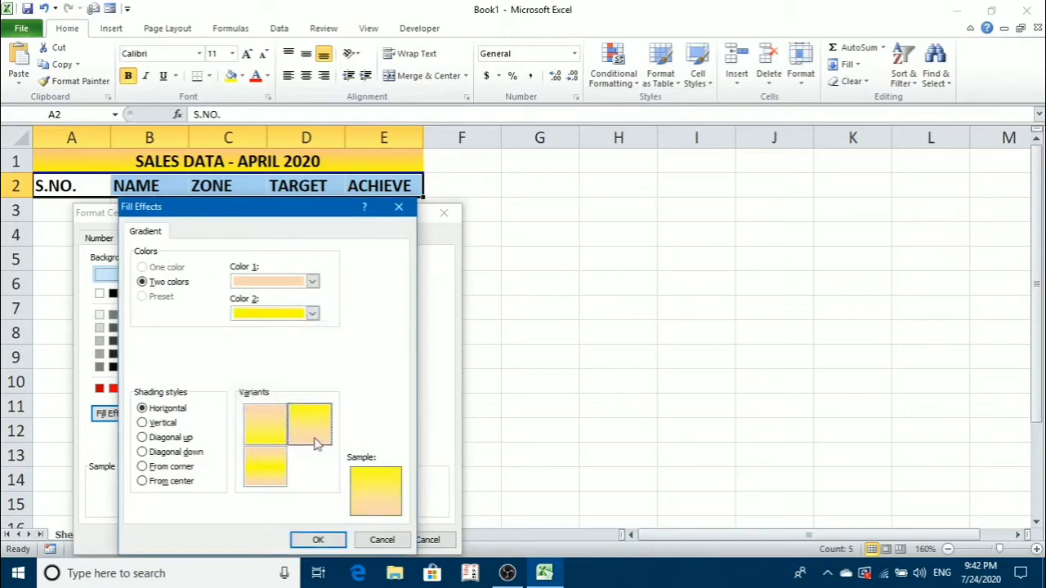
click(323, 544)
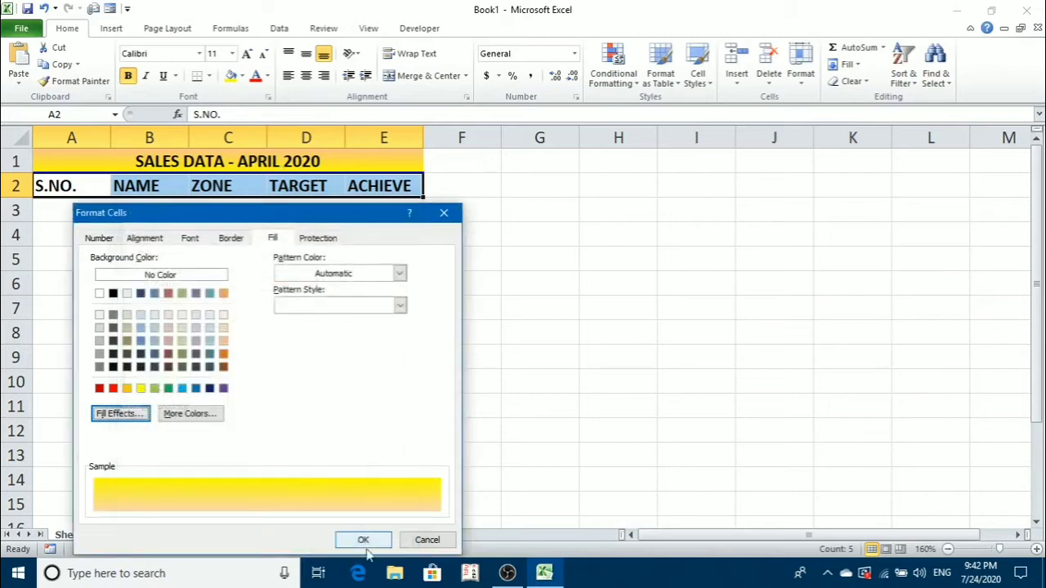
click(364, 543)
click(556, 340)
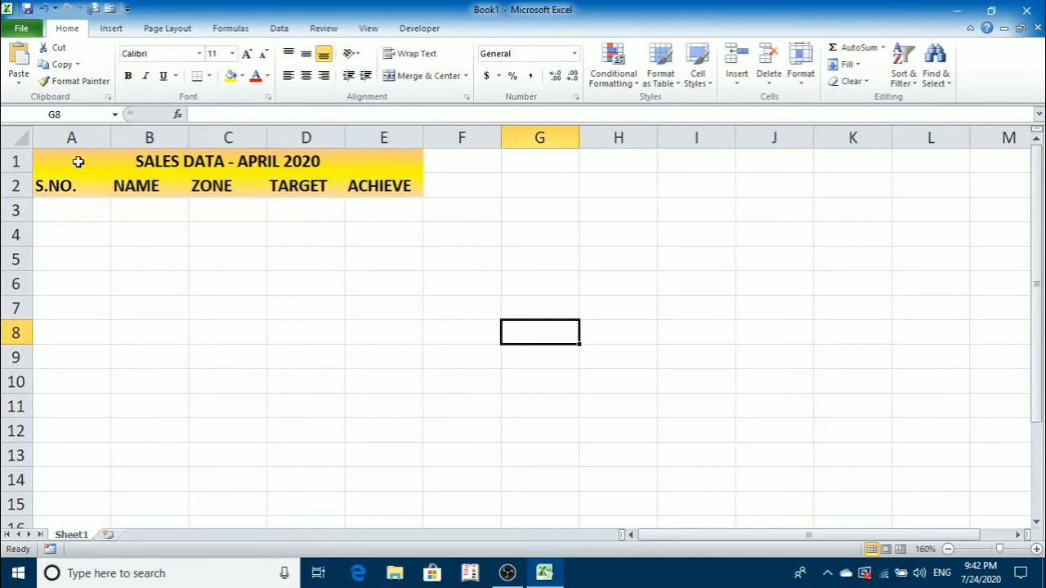
Apply all borders to the title and header rows, cells A1 to E2.
drag(77, 161, 232, 178)
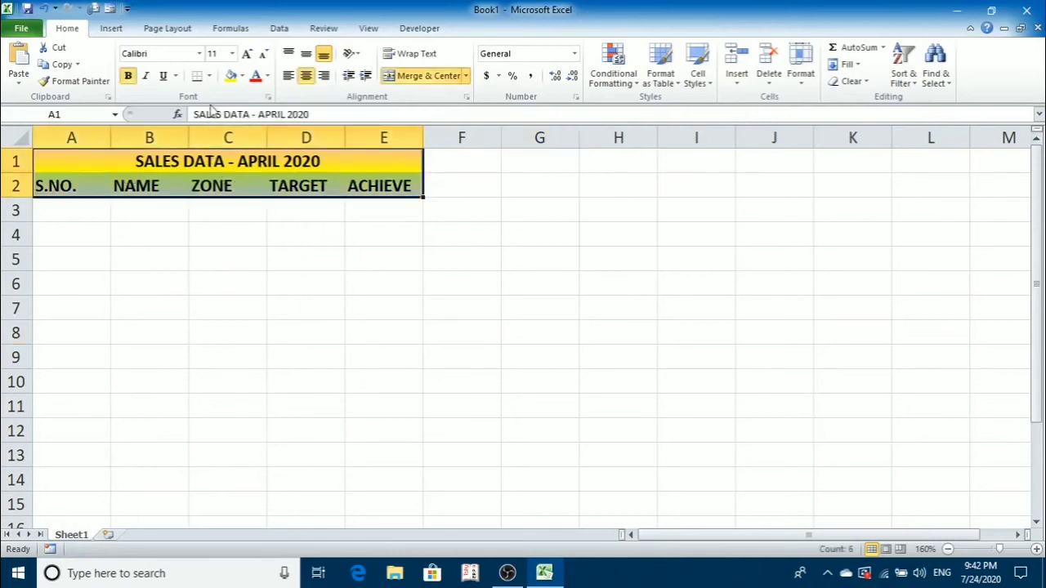
click(209, 76)
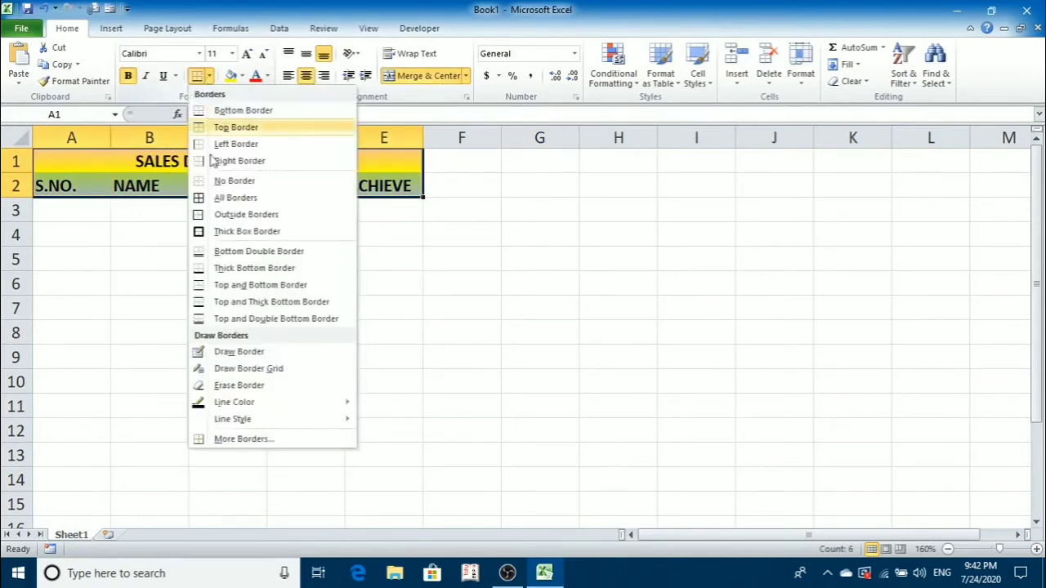
click(229, 198)
click(217, 292)
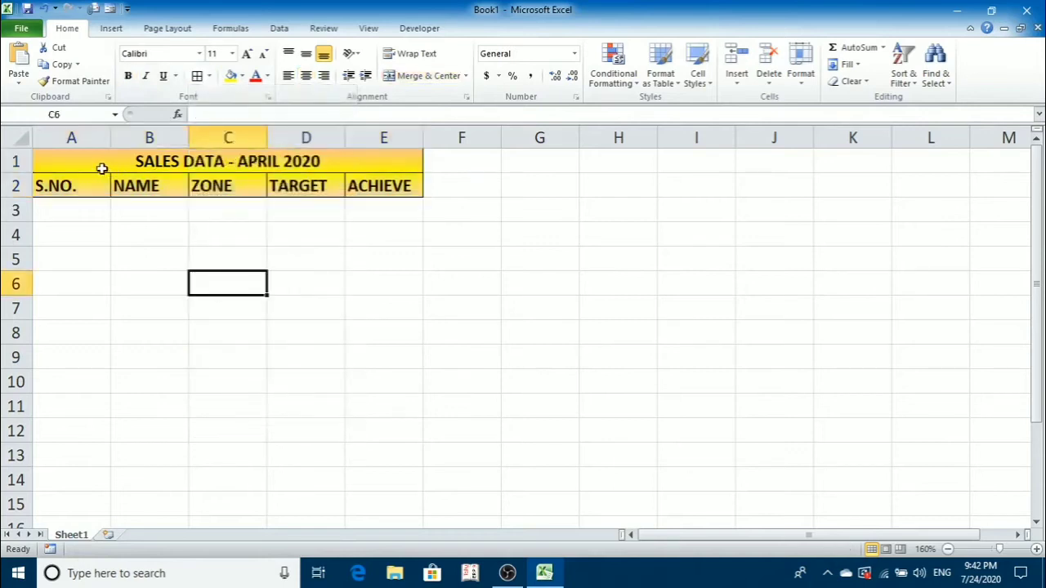
drag(57, 159, 318, 183)
click(225, 235)
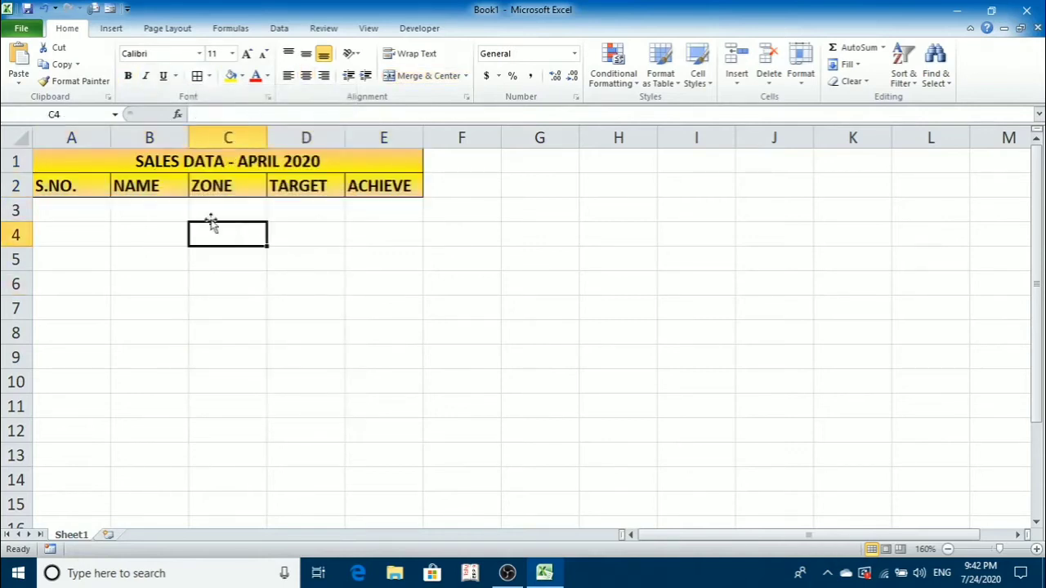
Enter the serial numbers 1 to 5 in cells A3 to A7.
click(95, 211)
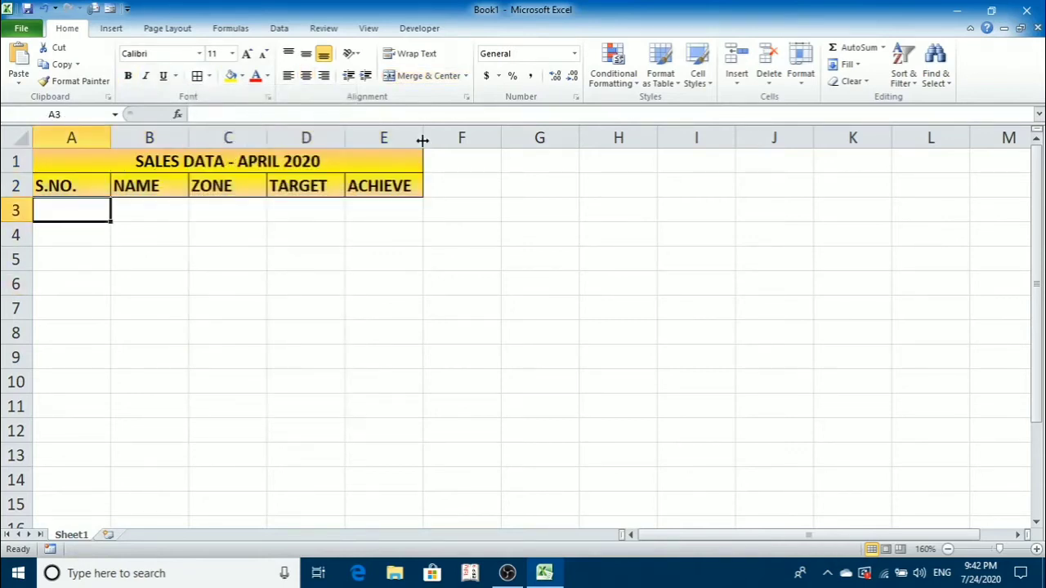
text(1 2 3)
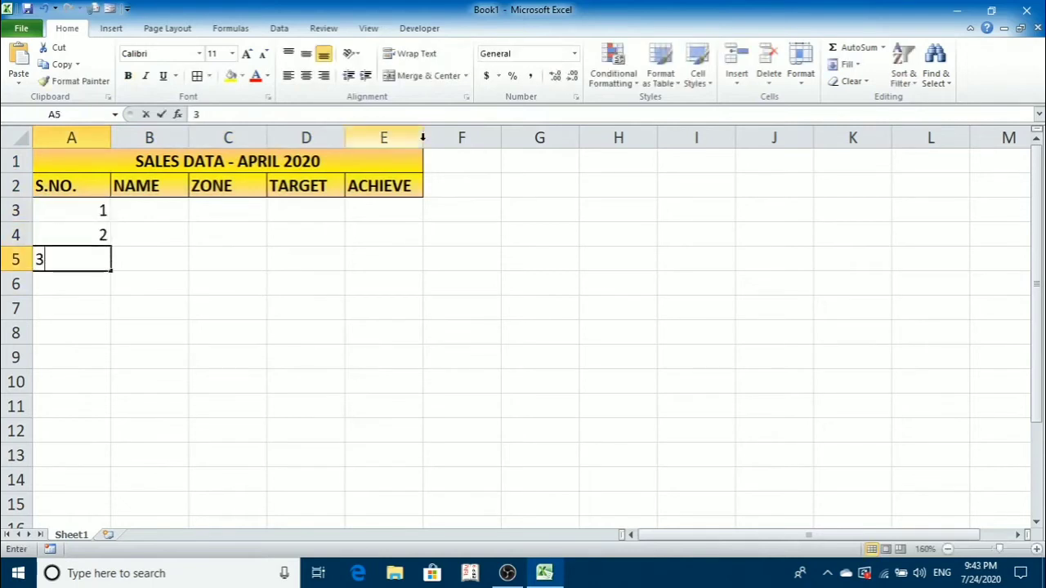
text( 4 5)
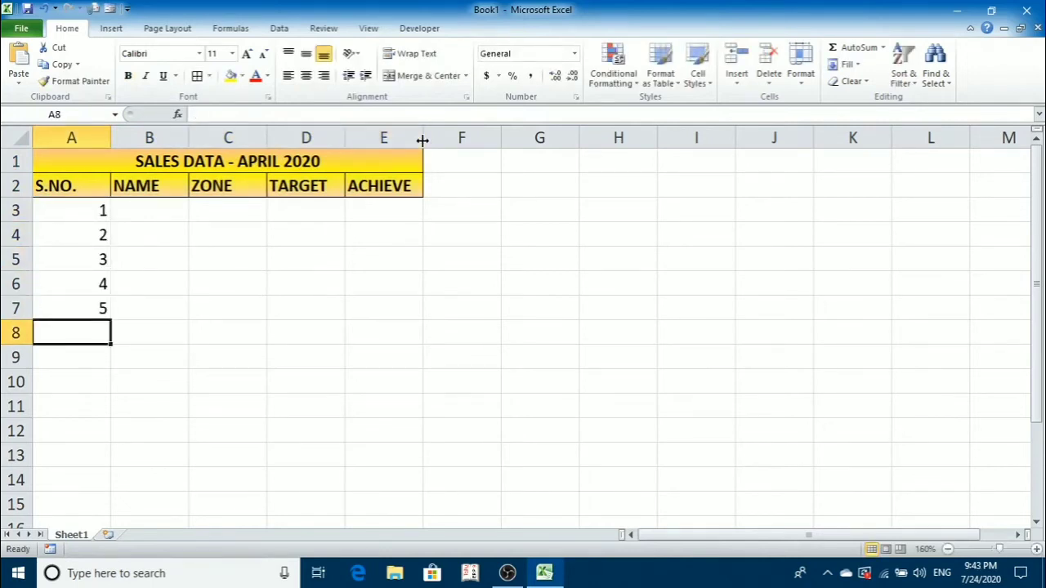
Enter the first two salespeople's names in cells B3 and B4.
key(Up)
key(Up)
key(Up)
key(Up)
key(Up)
key(Up)
key(Right)
key(Down)
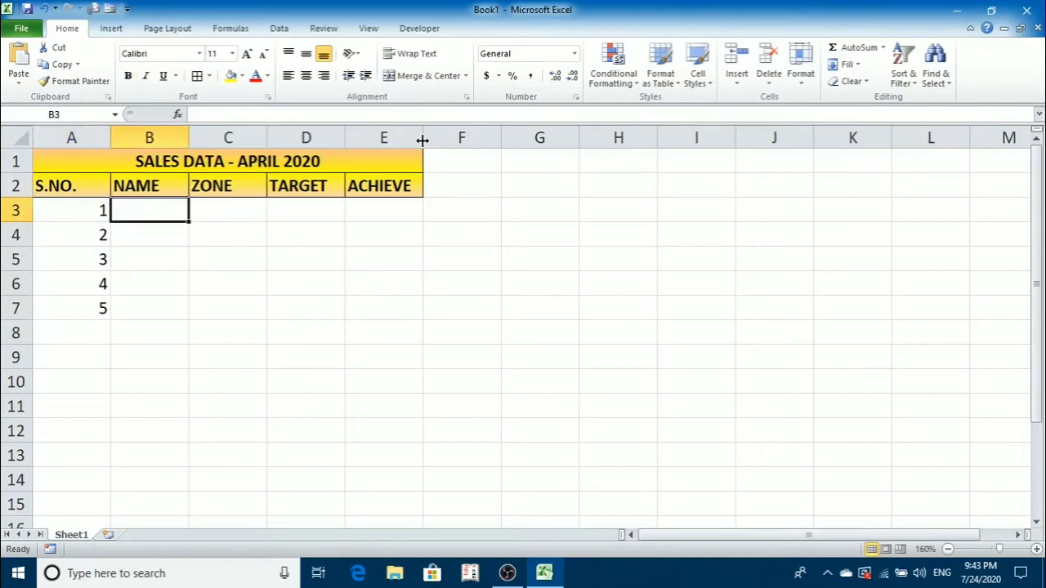
text(VARUN)
key(Return)
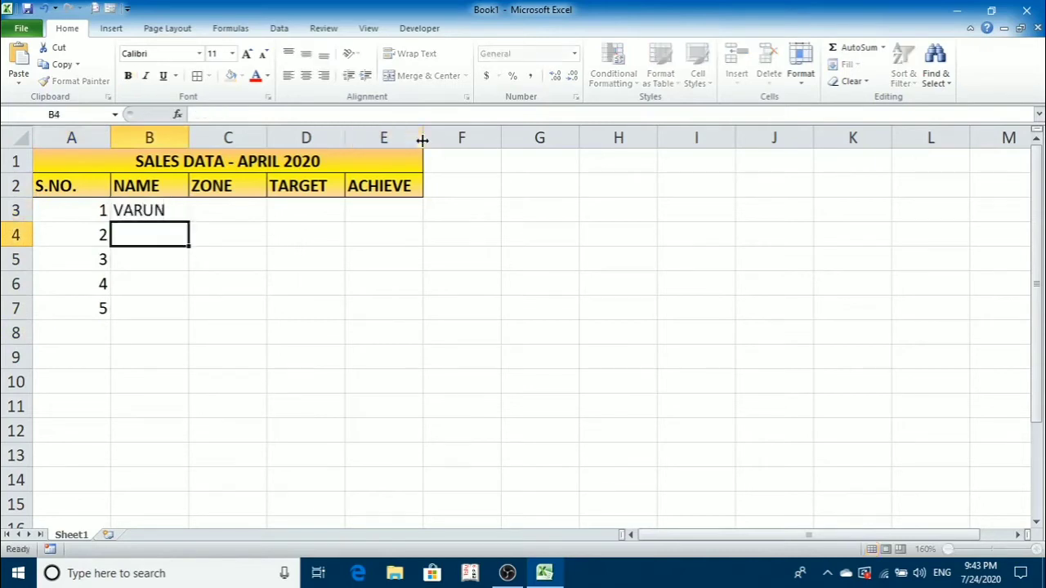
text(SOHAN)
key(Return)
Enter the remaining three salespeople's names in cells B5 to B7.
text(\)
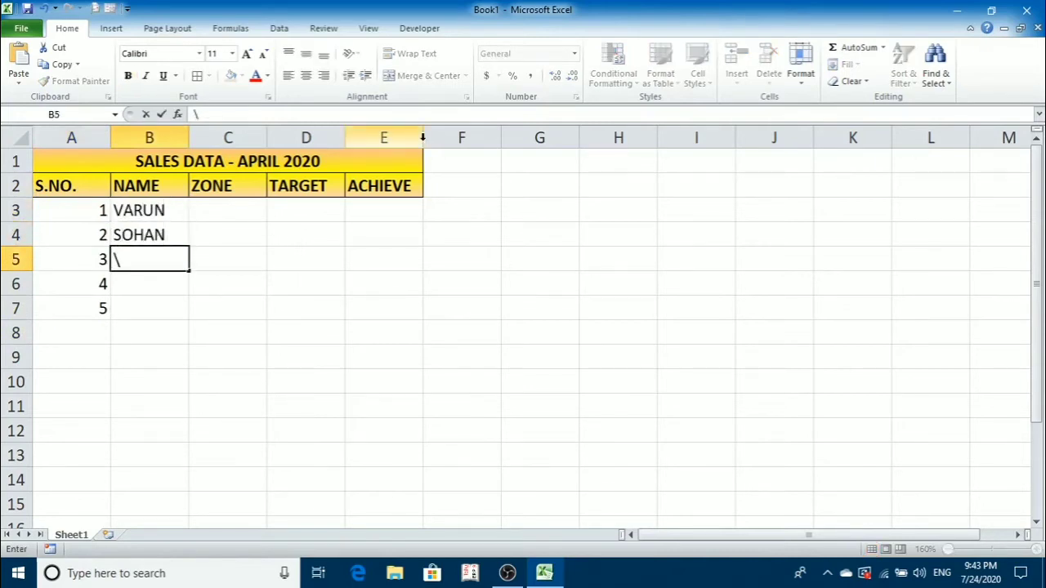
key(BackSpace)
text(KIRAN)
key(Return)
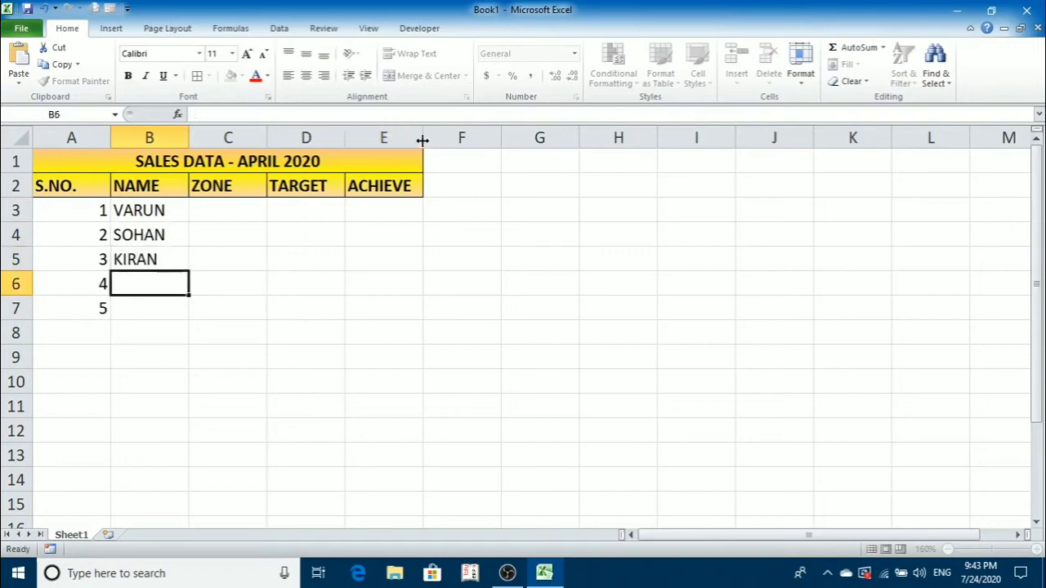
text(MAHESH)
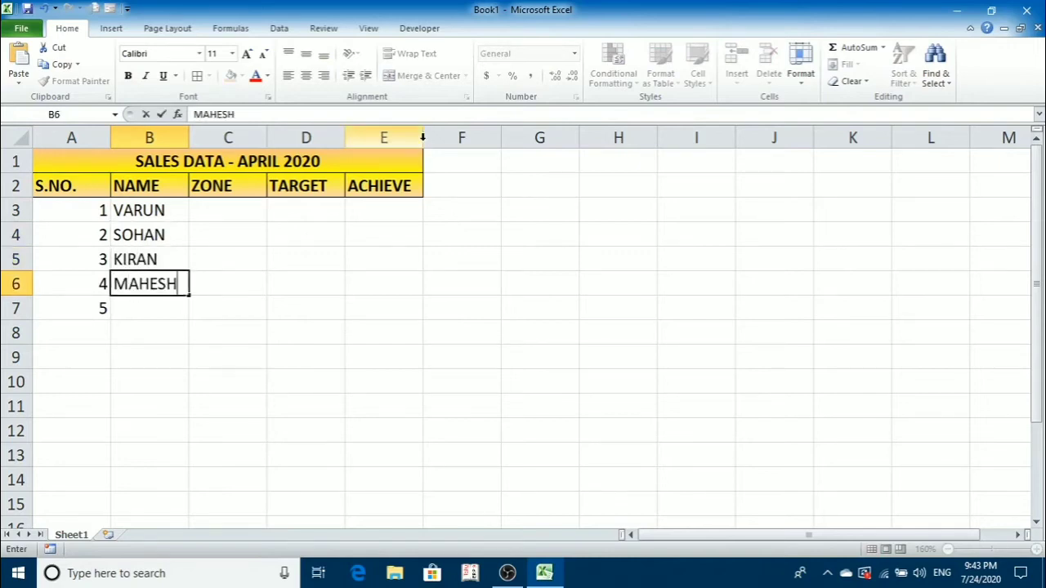
key(Return)
text(RAKESH)
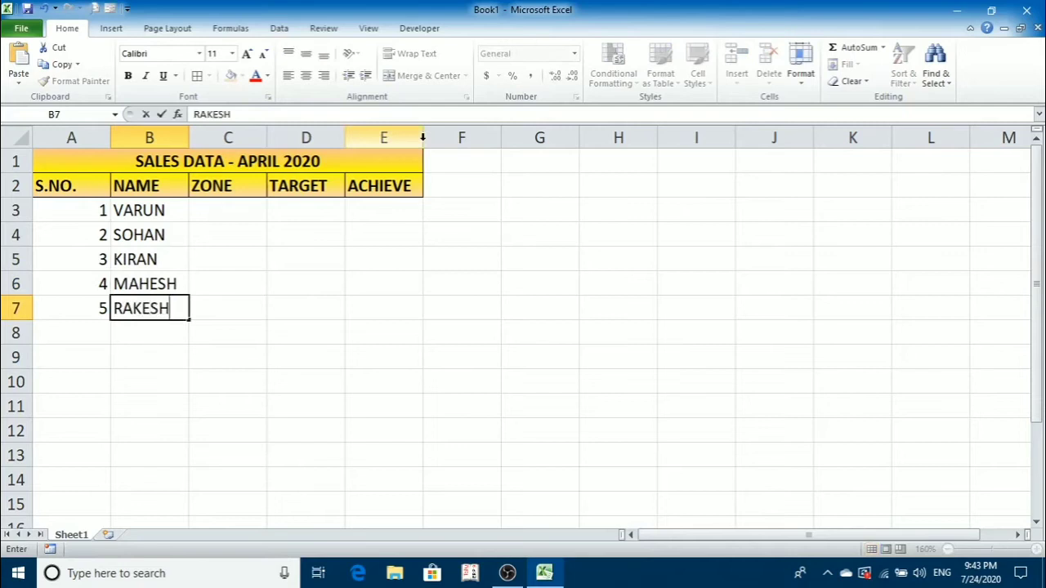
key(Return)
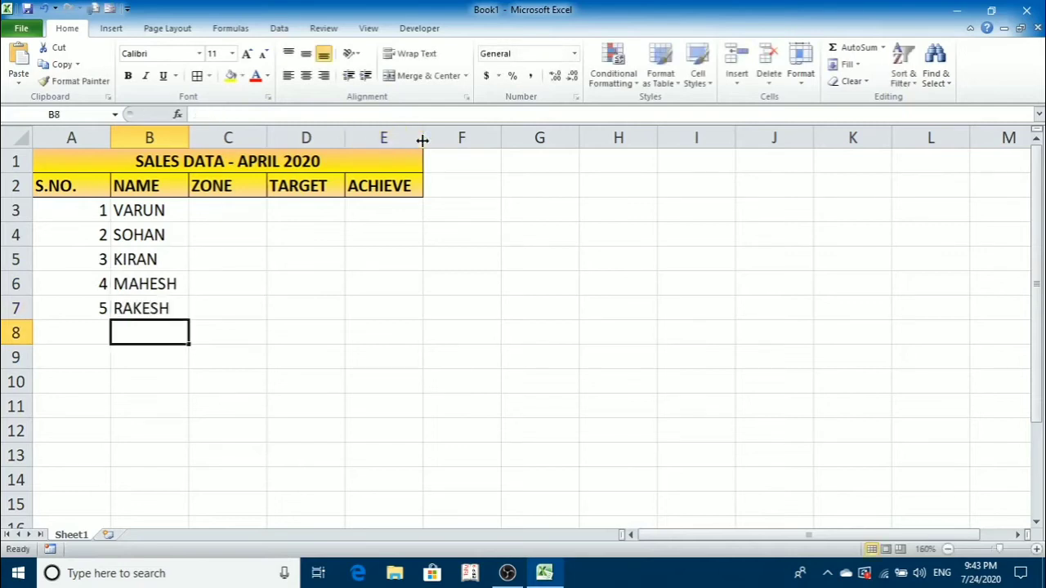
Enter the zones EAST, WEST and SOUTH in cells C3 to C5.
click(259, 208)
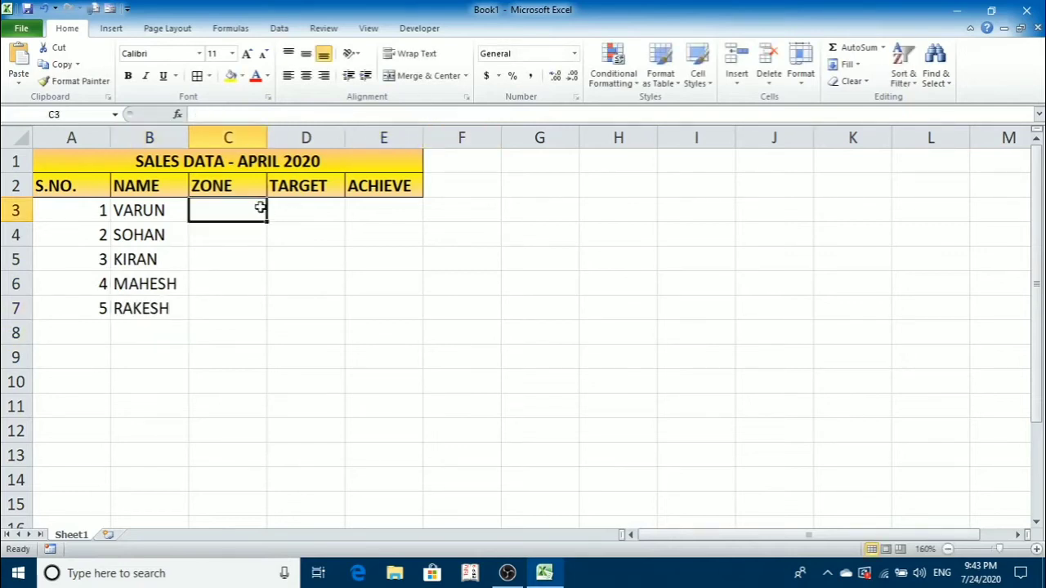
text(EAST)
key(Return)
text(WES)
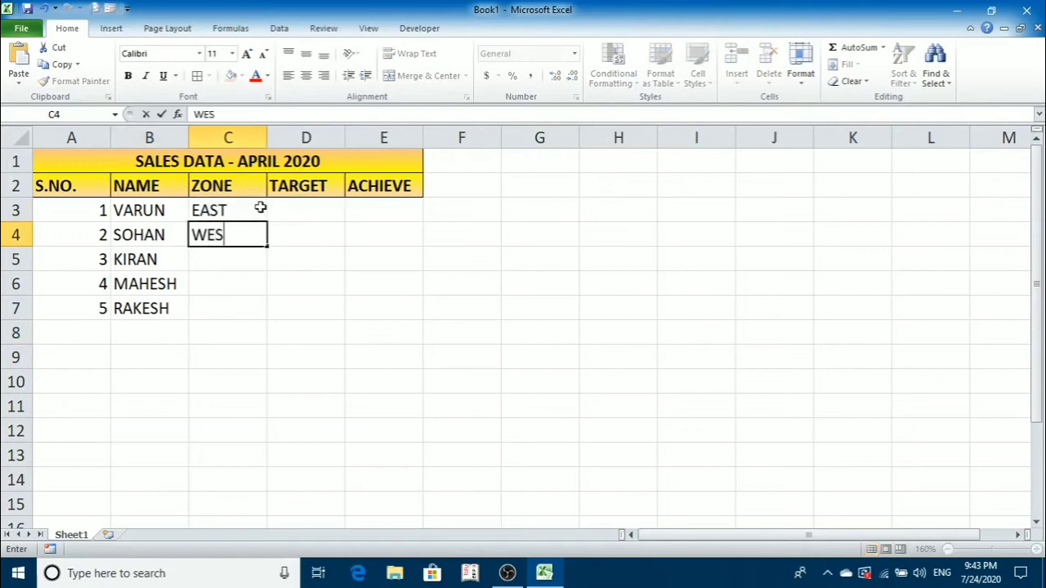
text(T)
key(Return)
text(\)
key(BackSpace)
text(SOUTH)
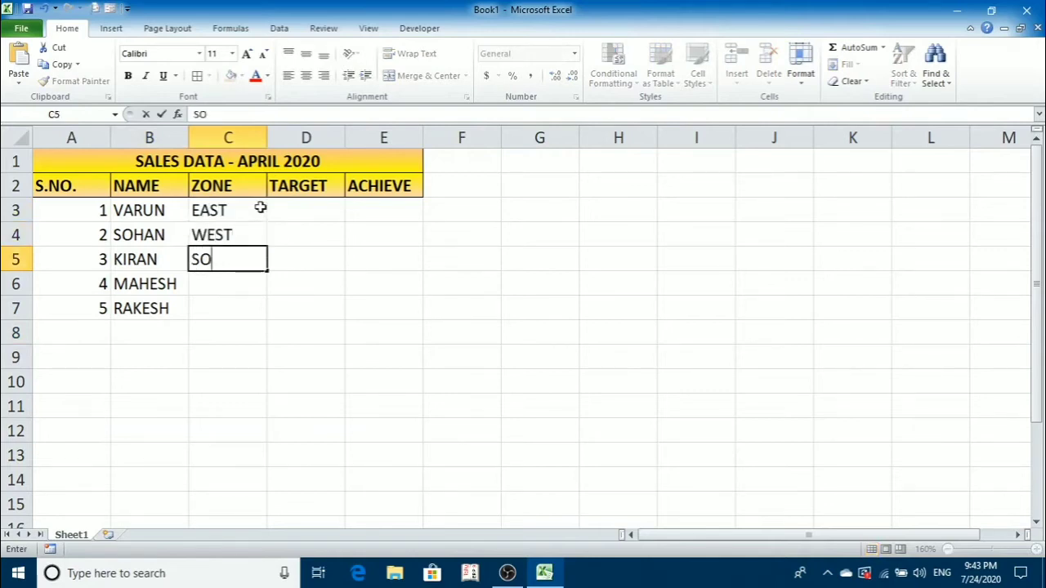
key(Return)
Enter the zones NORTH in cell C6 and EAST-NORTH in cell C7.
text(NOTH)
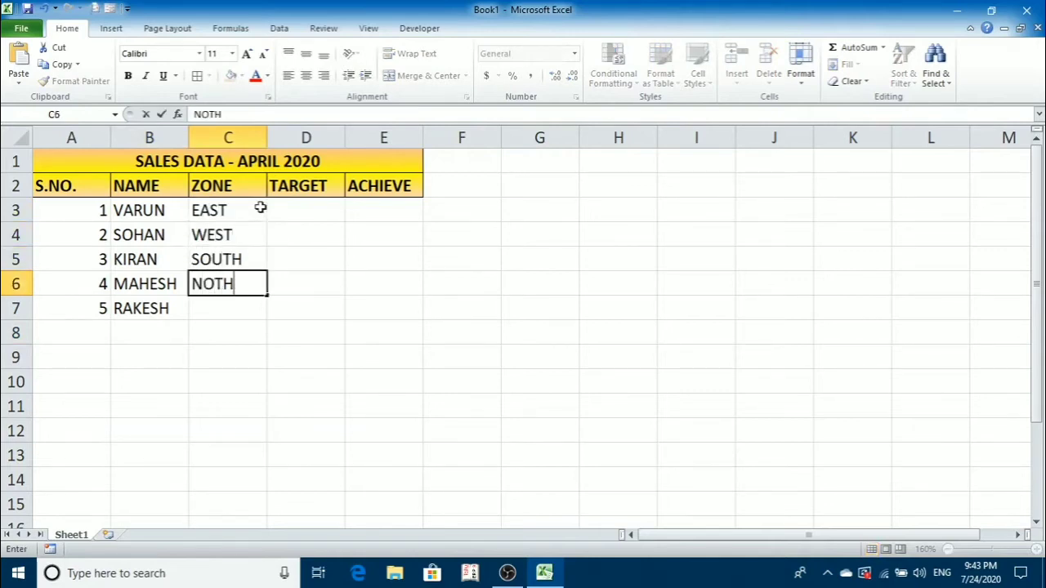
key(BackSpace)
key(BackSpace)
text(RTH)
key(Return)
text(EAST-)
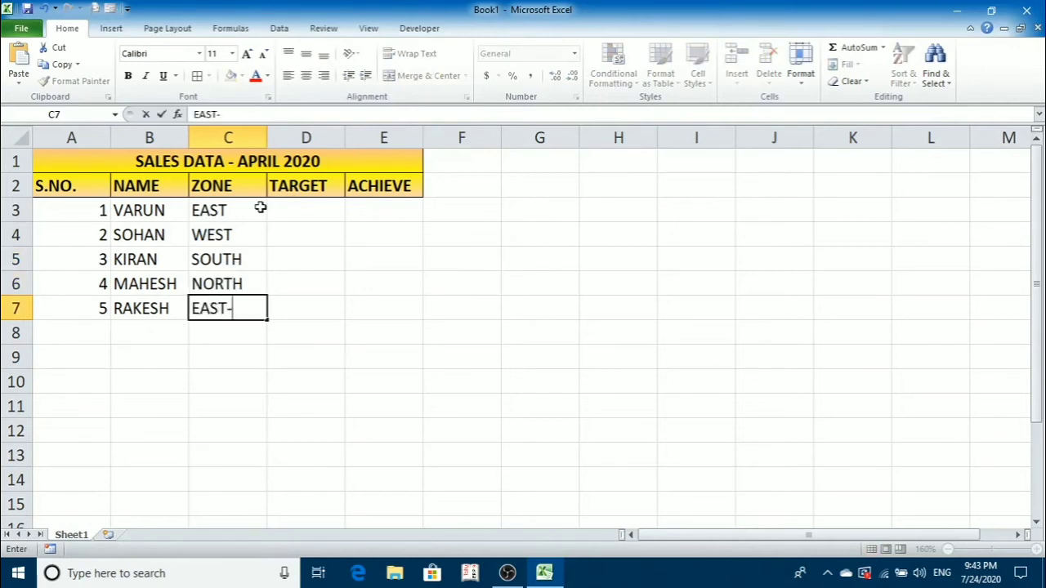
text(NORTH)
key(Return)
AutoFit the column widths of the whole table and apply all borders to cells A1 to E7.
key(Up)
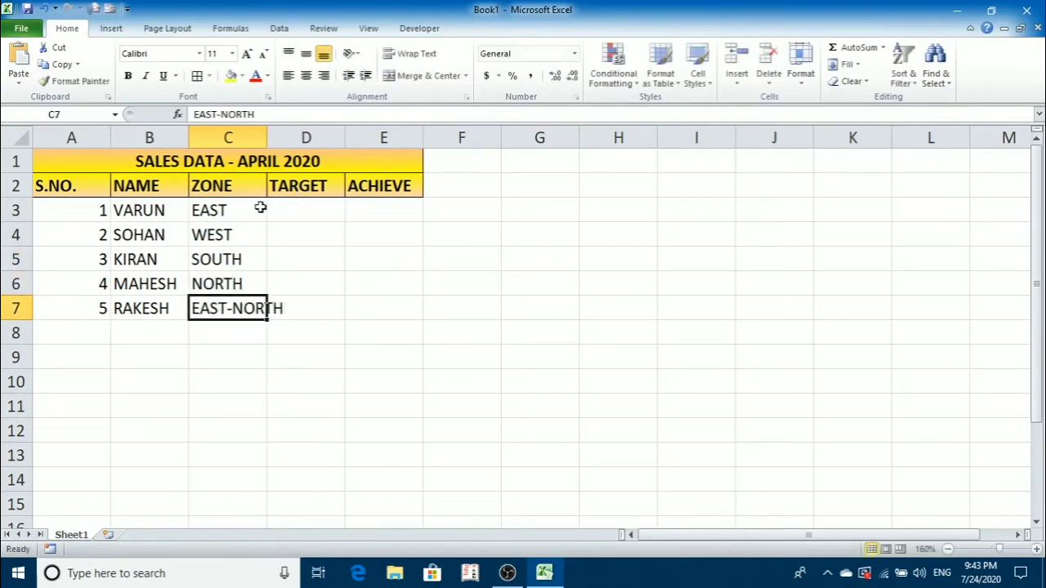
key(Up)
key(ctrl+a)
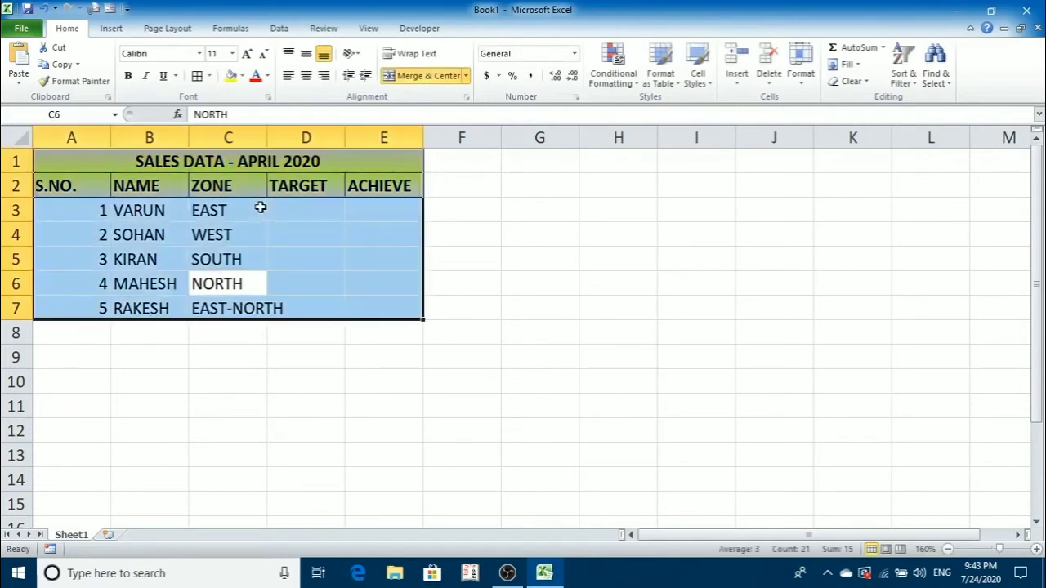
key(alt+h)
key(o)
key(i)
key(alt+h)
key(b)
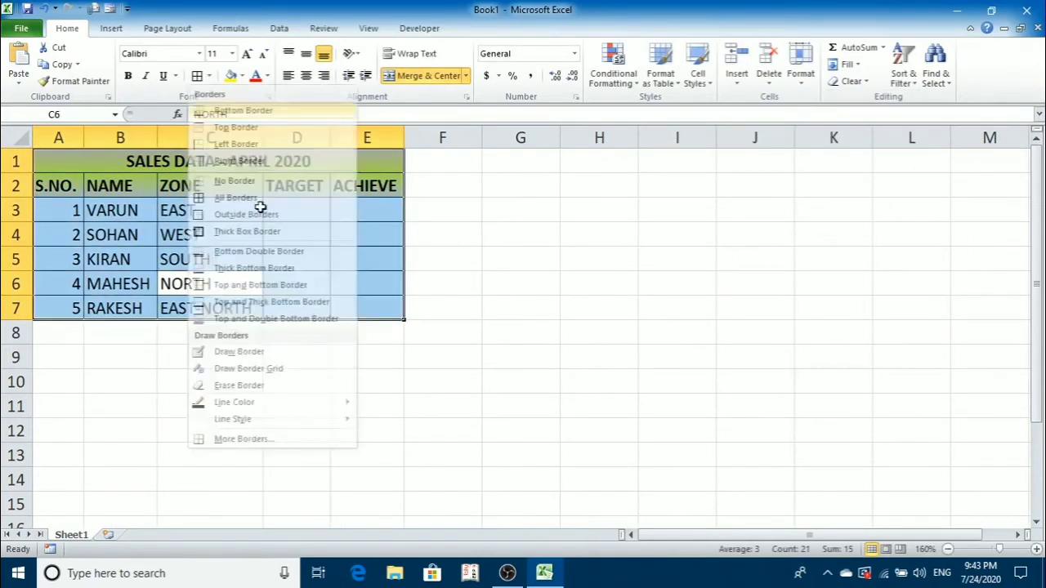
key(a)
Enter 150000 as the first salesperson's target in cell D3.
click(304, 214)
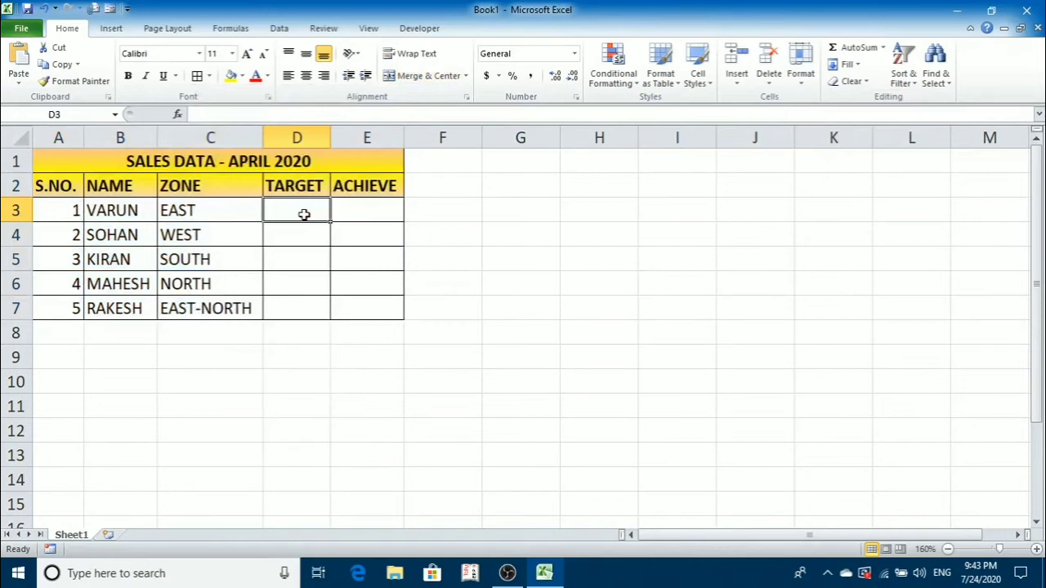
text(15000)
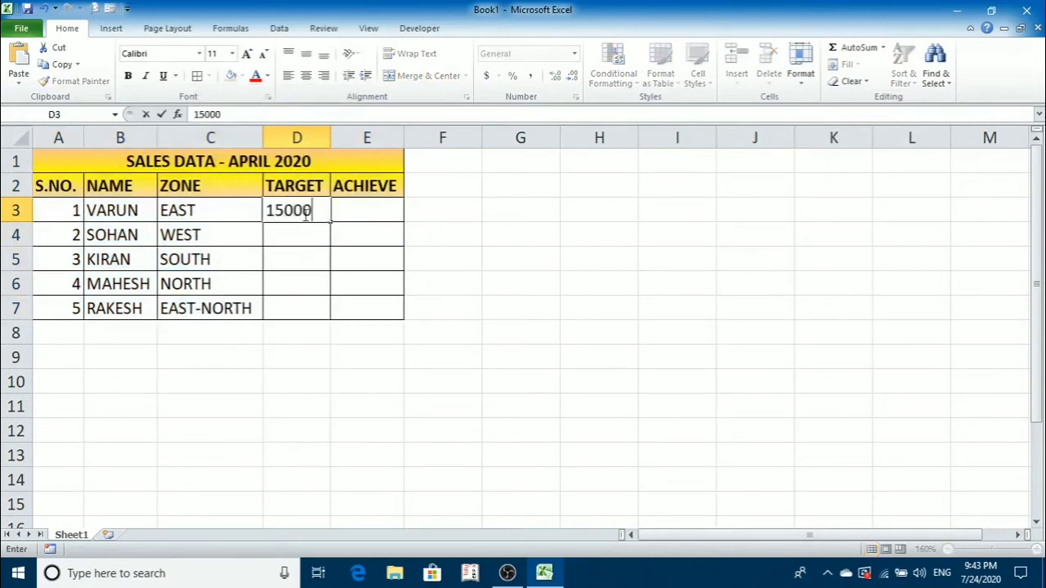
text(0)
key(Return)
Fill the 150000 target from cell D3 down through D7.
click(304, 211)
key(shift+Down)
key(shift+Down)
key(shift+Down)
key(shift+Down)
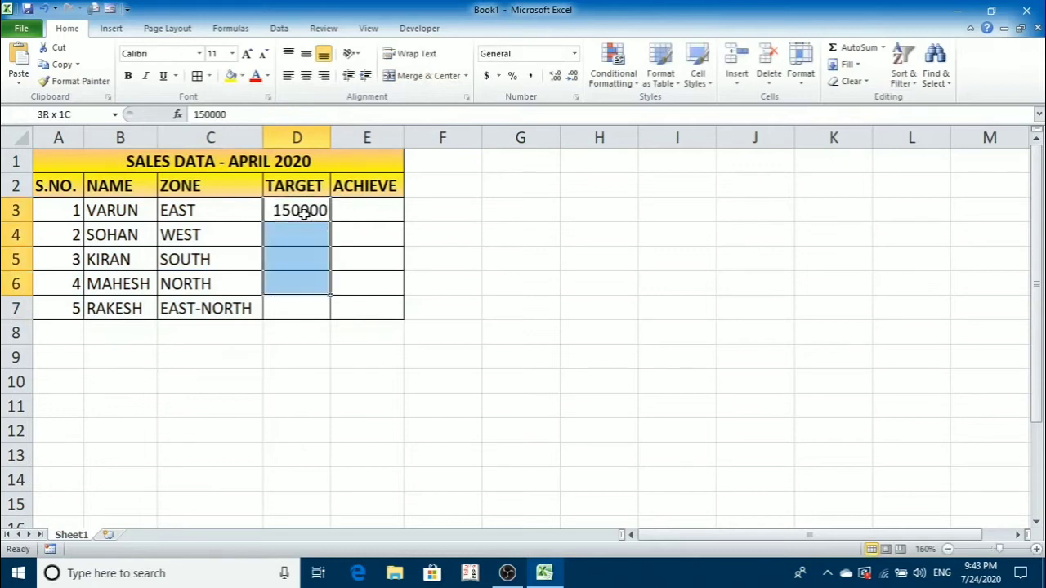
key(ctrl+d)
key(Down)
key(Down)
key(Down)
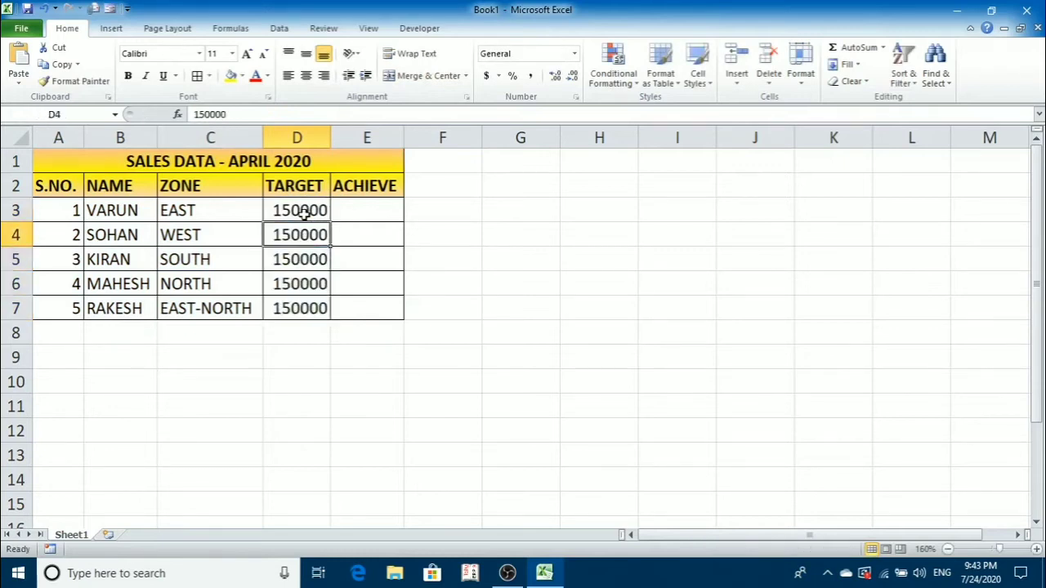
key(Up)
key(Up)
key(Up)
key(Down)
key(Up)
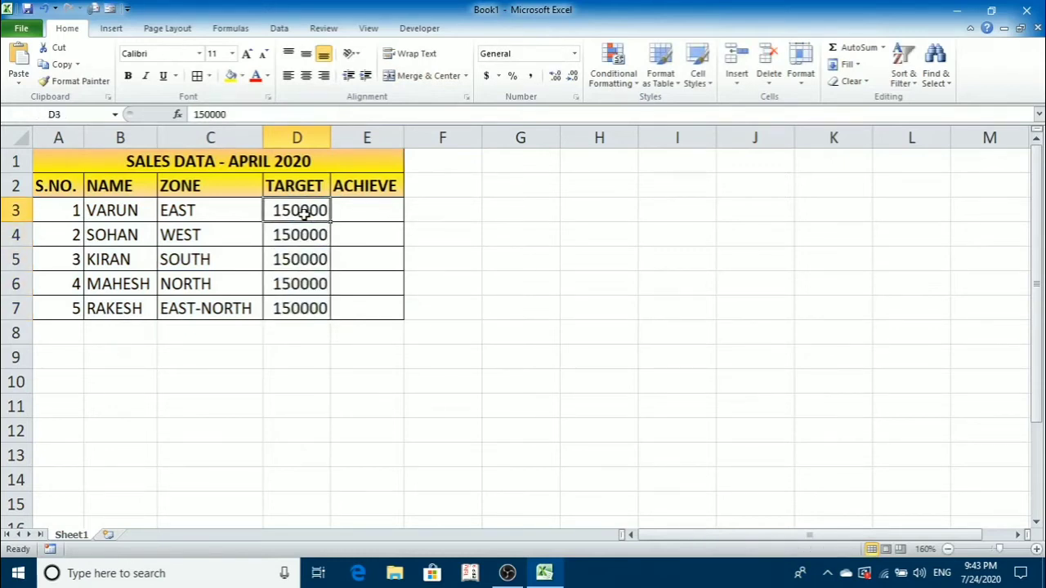
Enter the formula =D3*70% in cell E3 and fill it down through E7.
key(Right)
text(=)
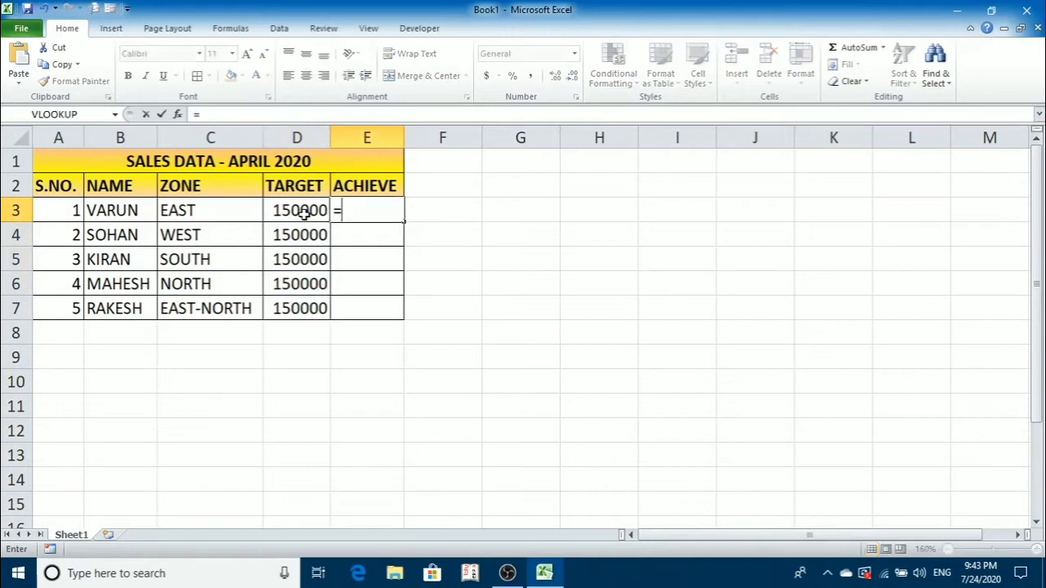
text(D3*70%)
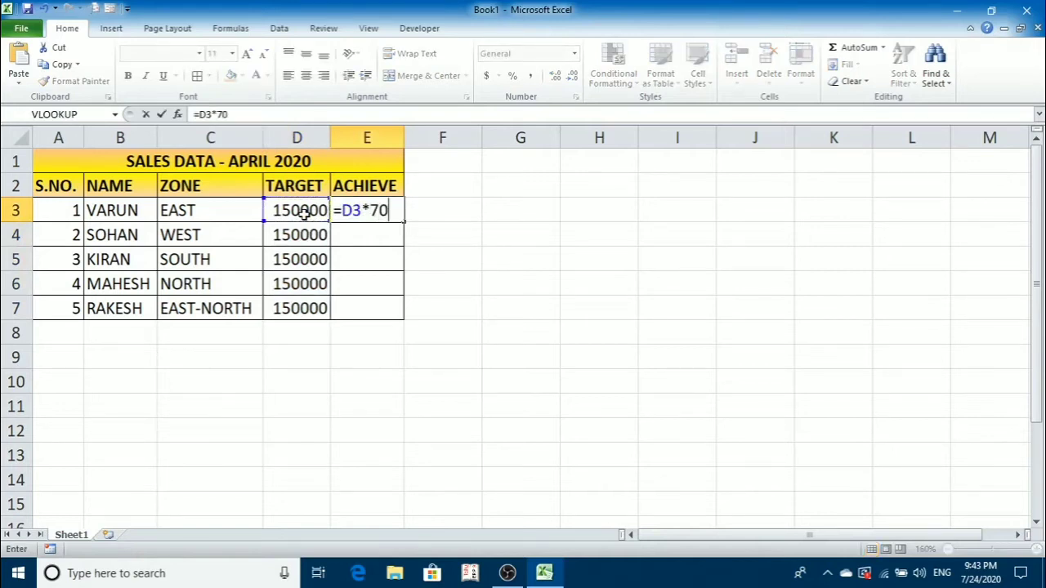
key(ctrl+Return)
key(shift+Down)
key(shift+Down)
key(shift+Down)
key(shift+Down)
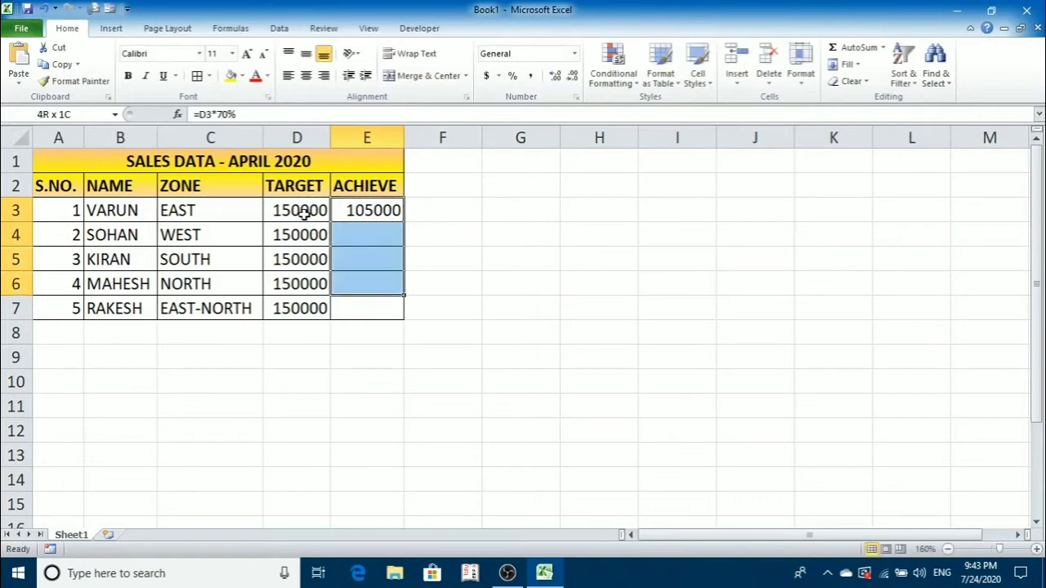
key(ctrl+d)
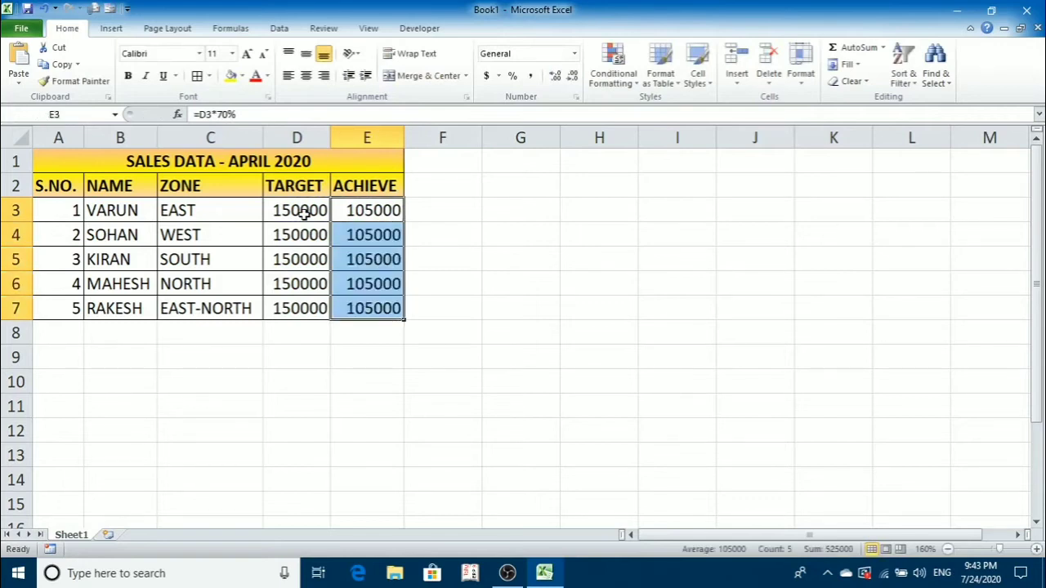
Copy the whole sales table and paste it at cell A1 of a new second sheet.
click(291, 374)
click(234, 256)
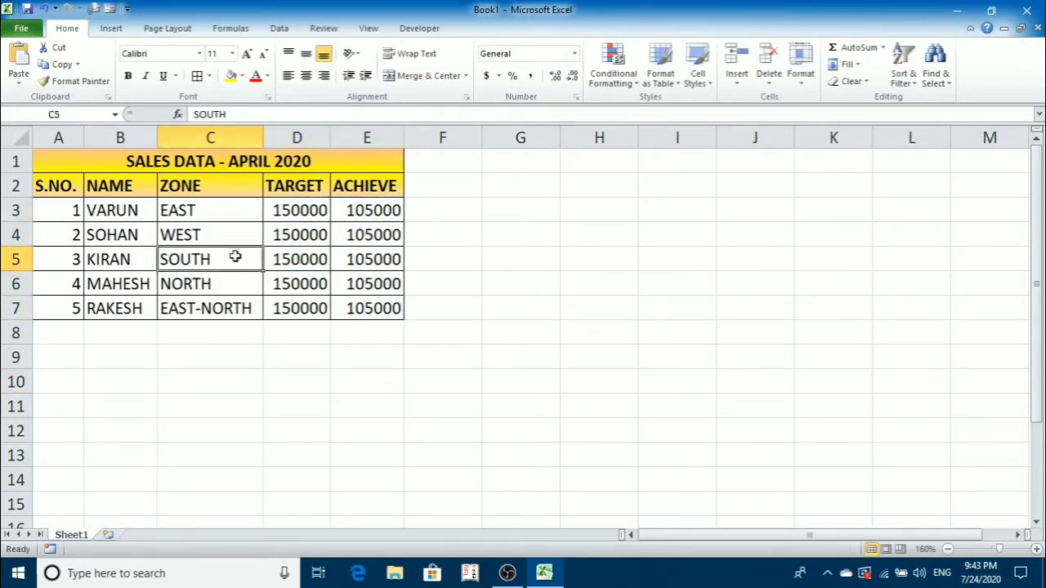
key(ctrl+a)
key(ctrl+c)
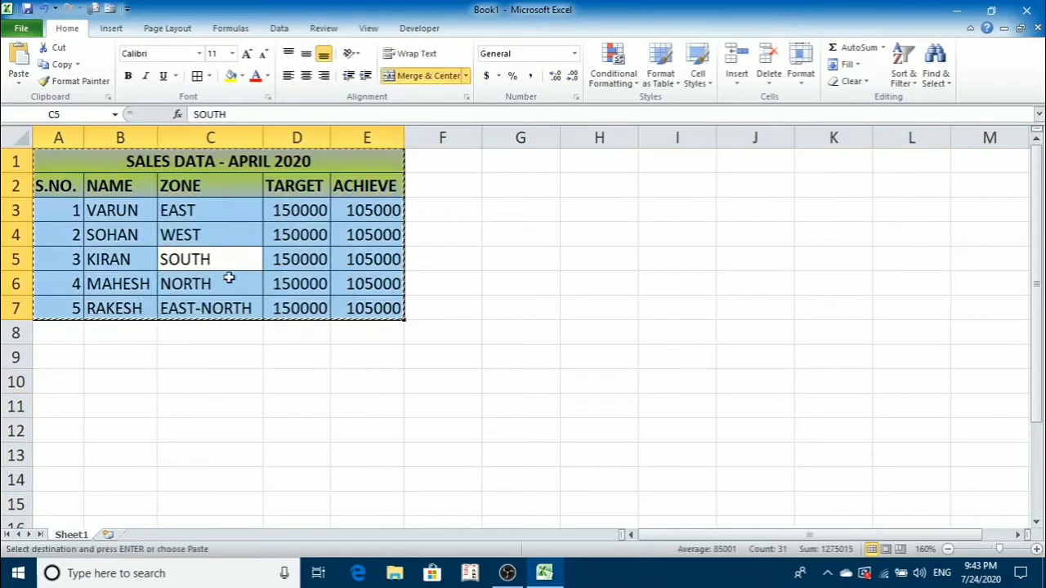
click(108, 535)
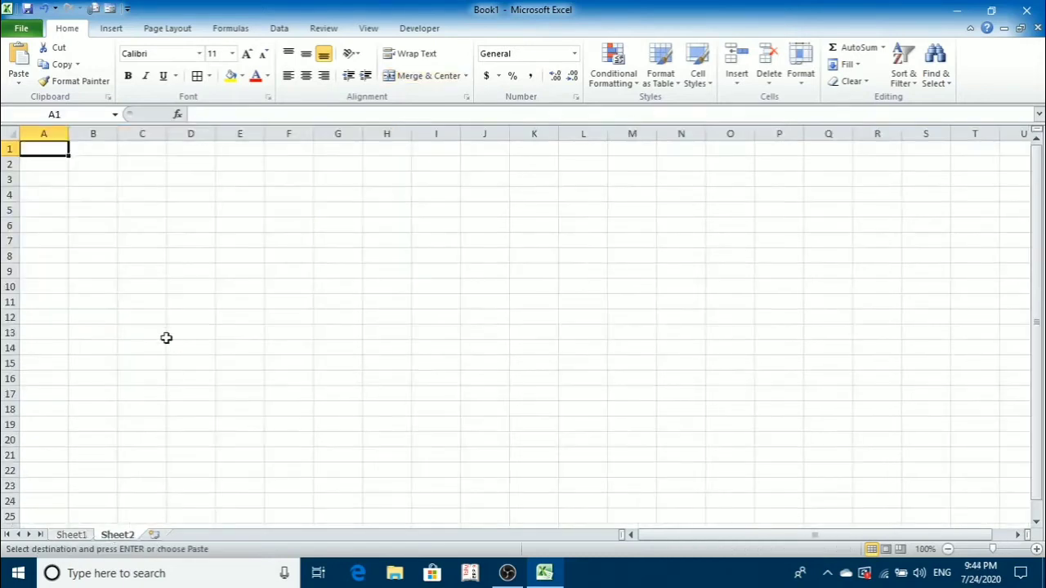
key(ctrl+v)
scroll(166, 337, up, 3)
scroll(165, 337, up, 1)
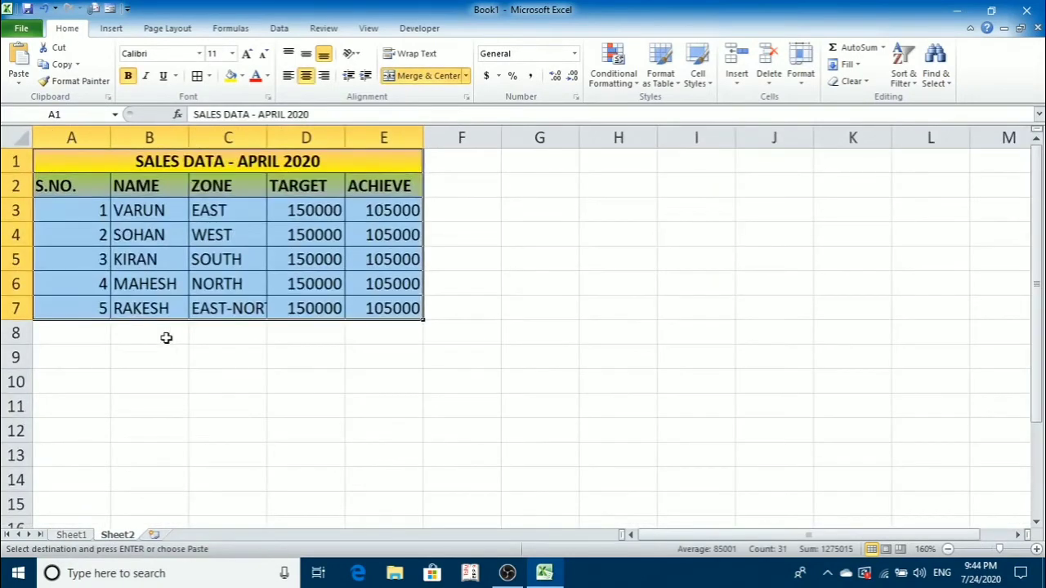
Add a third sheet and paste the copied sales table at its cell A1.
click(153, 534)
key(ctrl+v)
scroll(173, 218, up, 4)
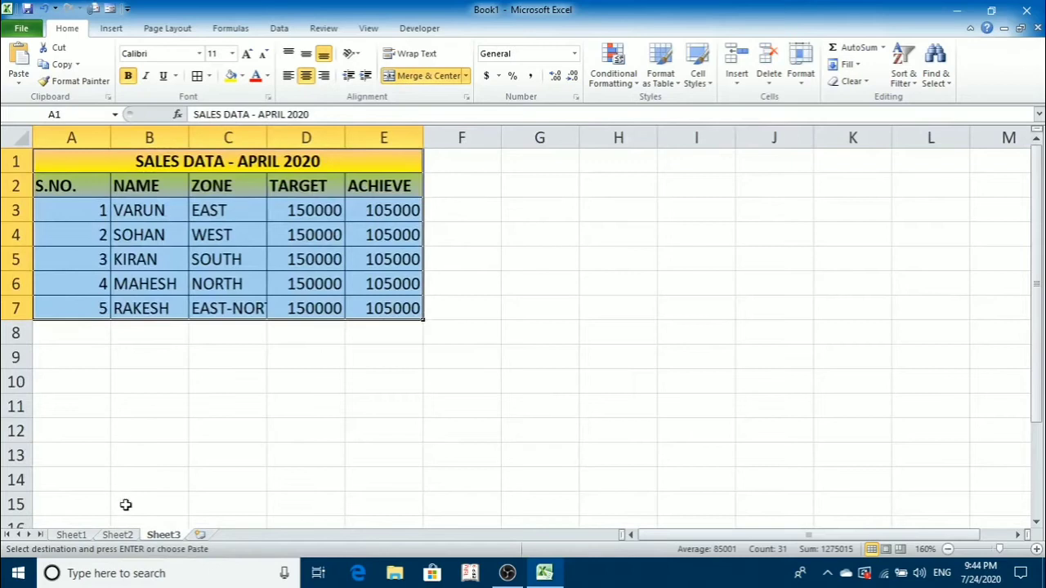
Rename Sheet1 as APRIL 20.
click(92, 534)
double_click(93, 534)
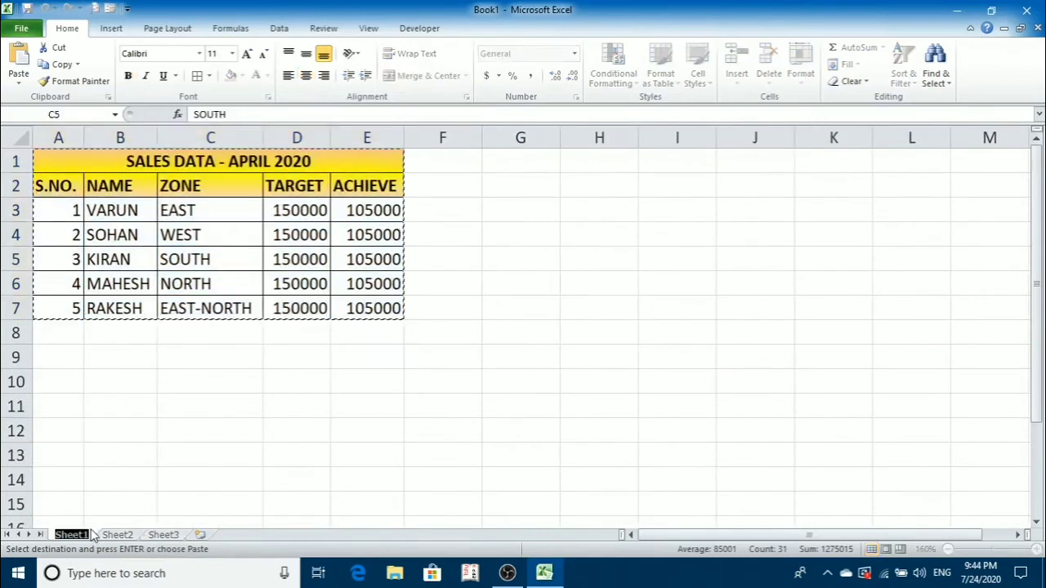
text(APRIL)
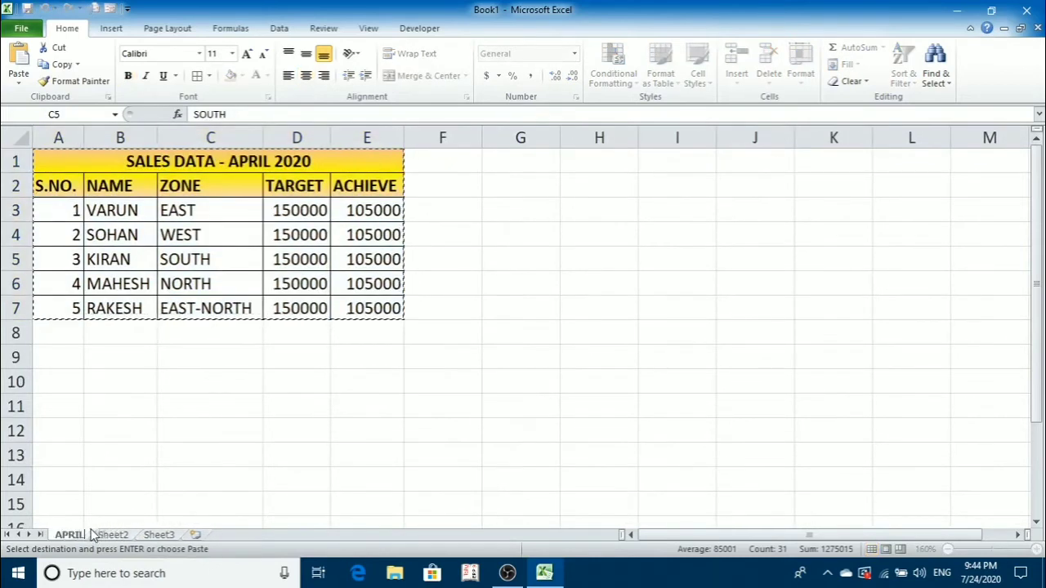
text( 20)
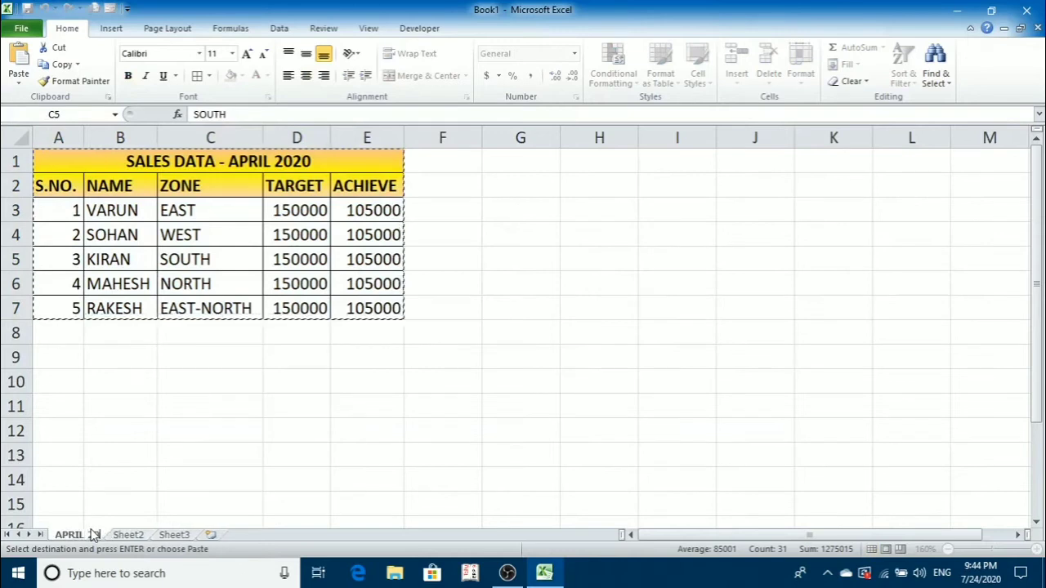
key(Return)
Rename Sheet2 as MAY 20 and Sheet3 as JUNE 20.
click(127, 535)
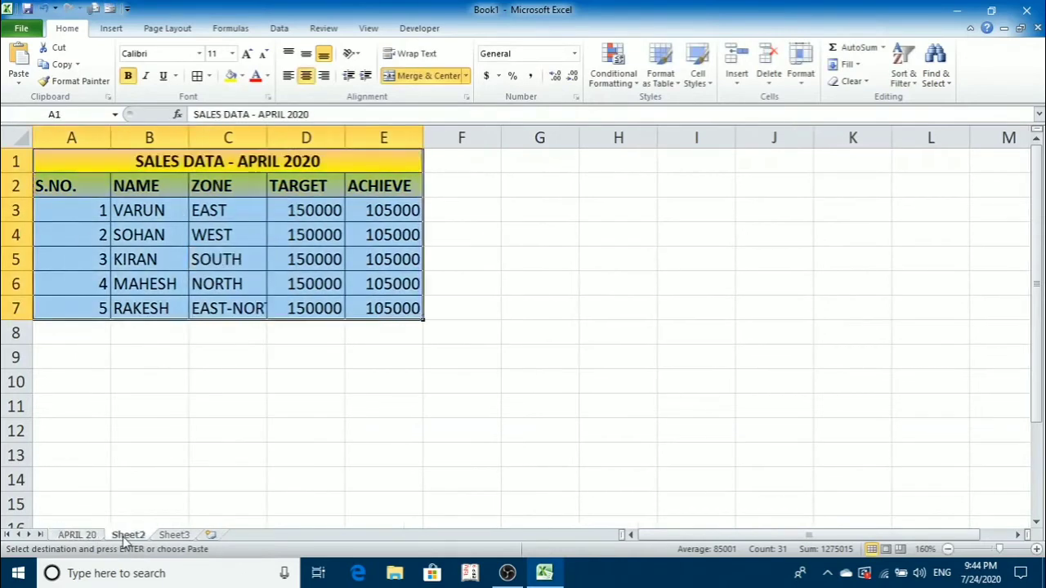
double_click(125, 535)
text(MAY 20)
key(Return)
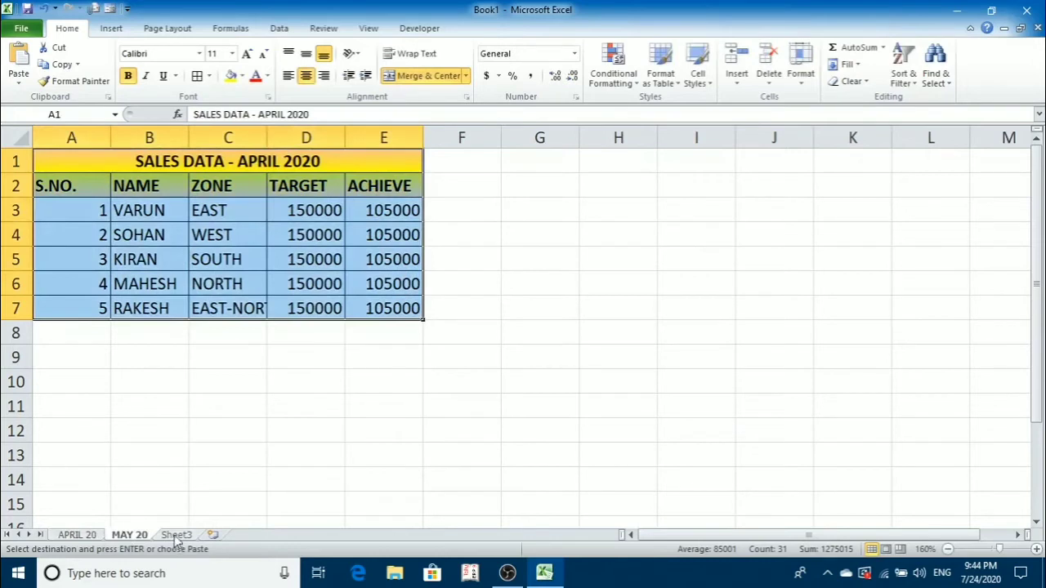
click(175, 535)
double_click(175, 535)
text(JUNE 20)
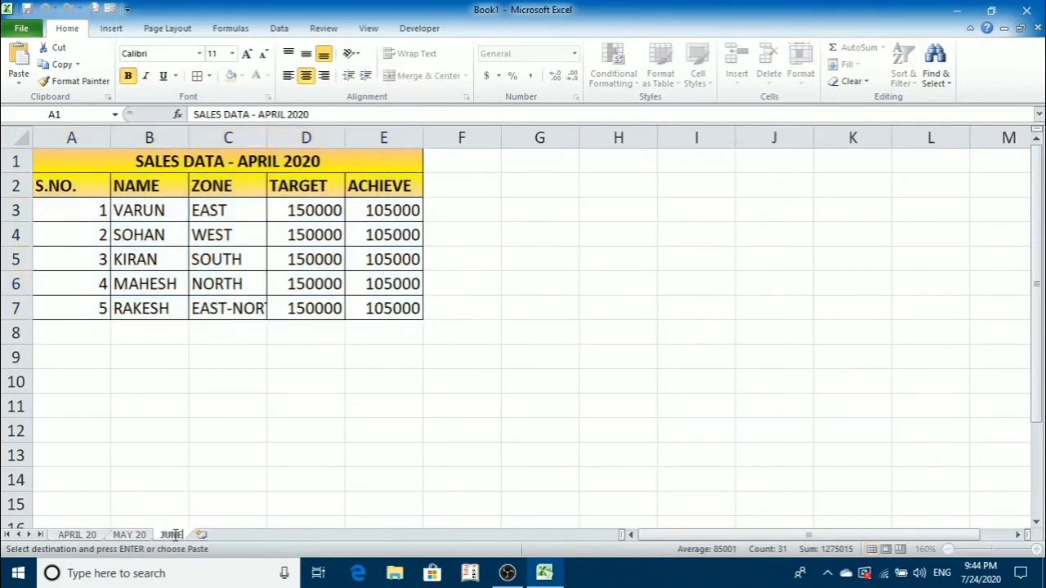
key(Return)
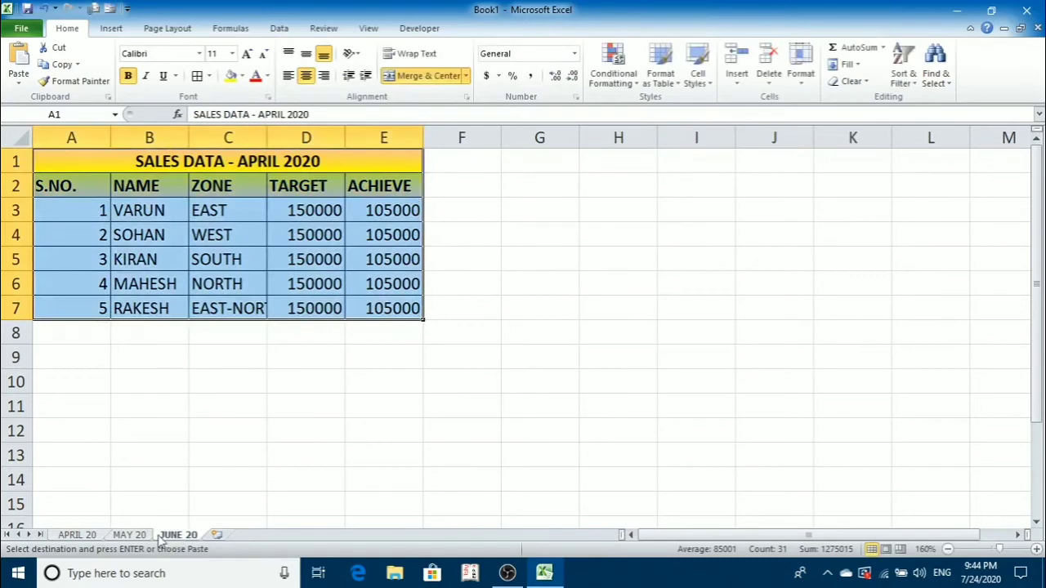
Change the table title on the MAY 20 sheet to SALES DATA - MAY 2020.
click(144, 536)
click(200, 163)
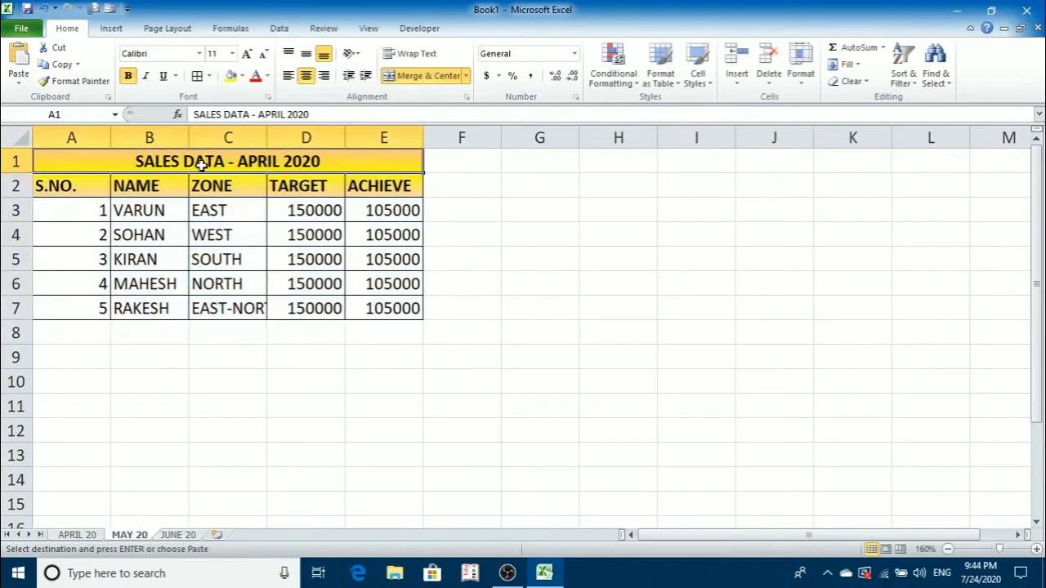
key(F2)
key(BackSpace)
key(BackSpace)
key(BackSpace)
key(BackSpace)
key(BackSpace)
key(BackSpace)
key(BackSpace)
key(BackSpace)
key(BackSpace)
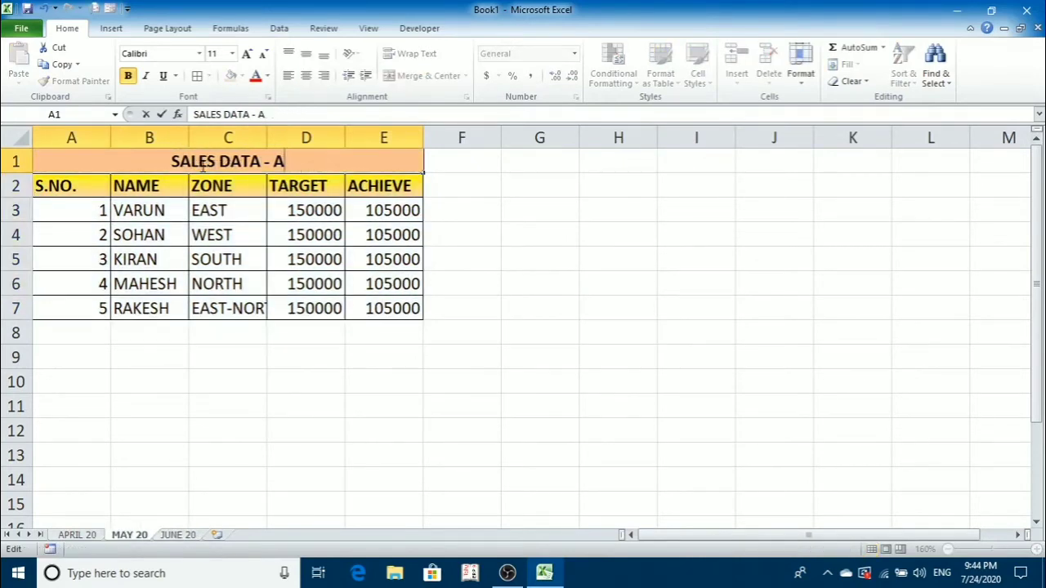
key(BackSpace)
text(MAY)
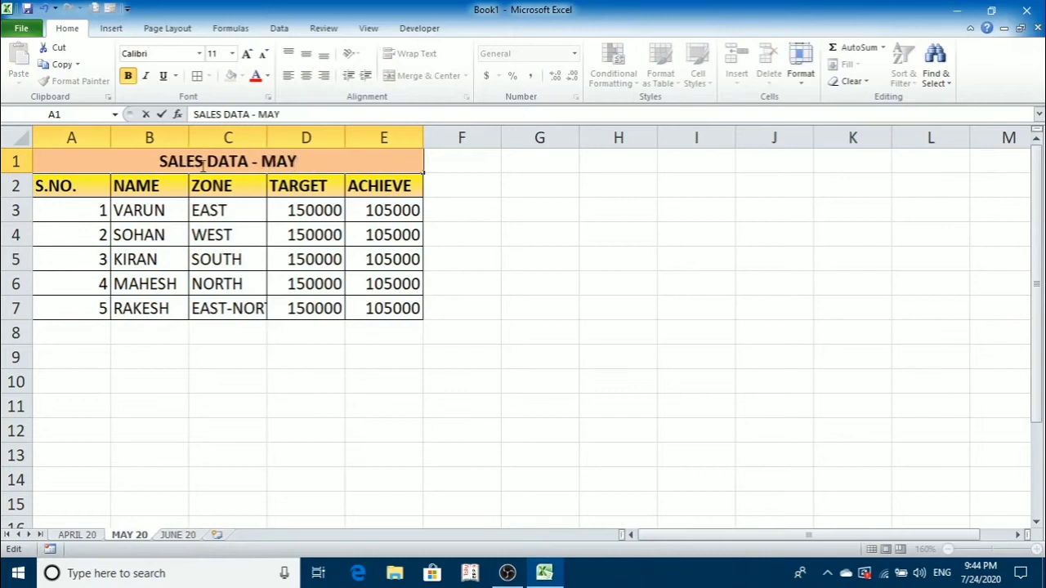
text( 2020)
key(Return)
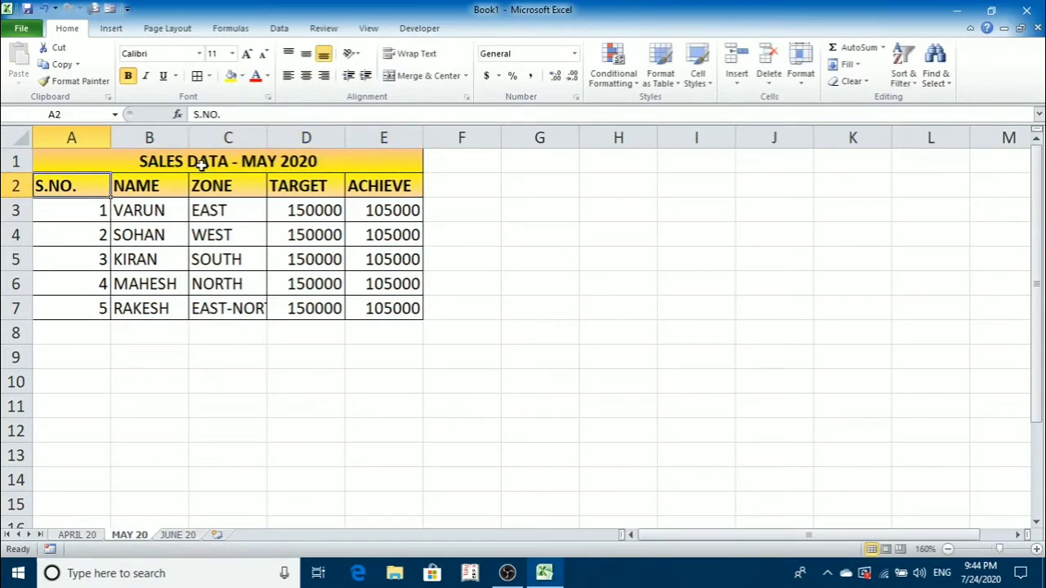
Change the table title on the JUNE 20 sheet to SALES DATA - JUNE 2020.
click(171, 535)
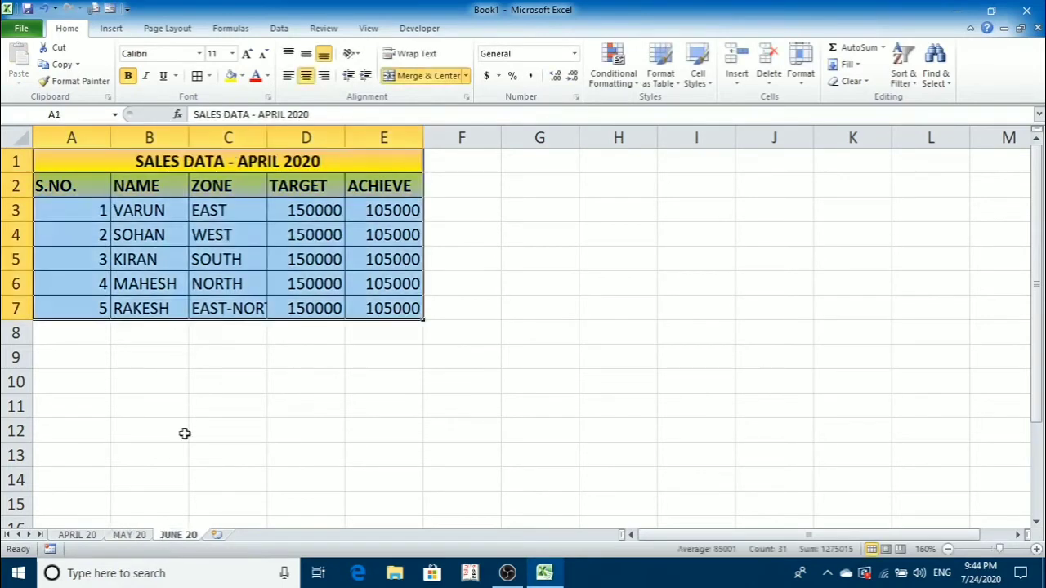
click(177, 164)
key(F2)
key(BackSpace)
key(BackSpace)
key(BackSpace)
key(BackSpace)
key(BackSpace)
key(BackSpace)
key(BackSpace)
key(BackSpace)
key(BackSpace)
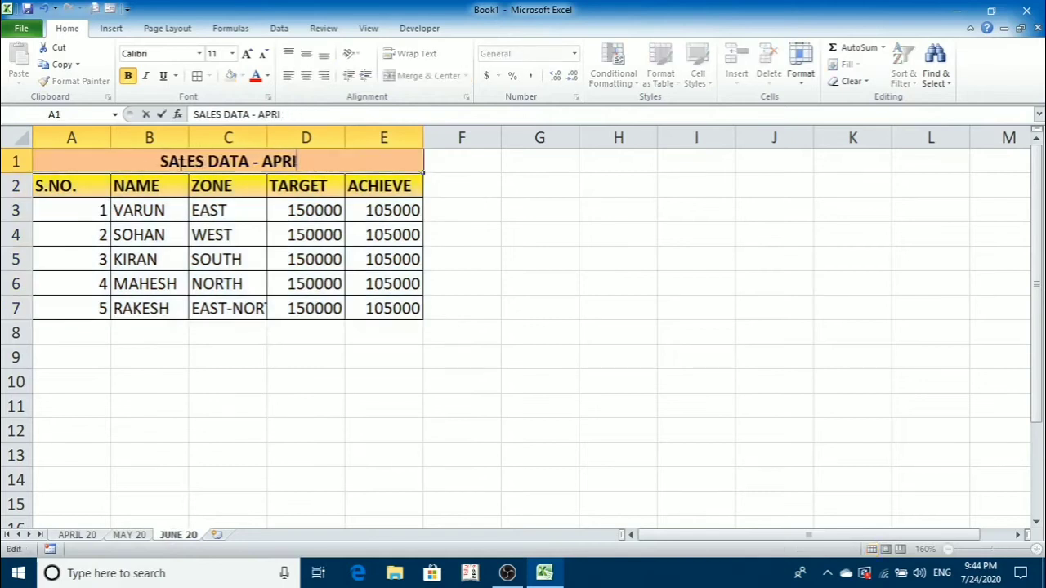
key(BackSpace)
text(JUNE)
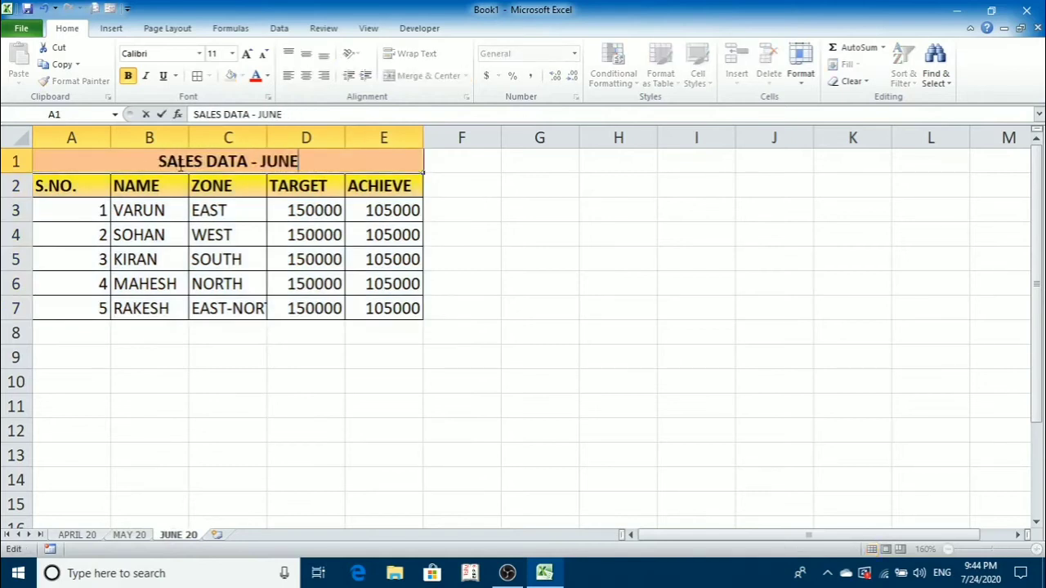
text( 2020)
key(Return)
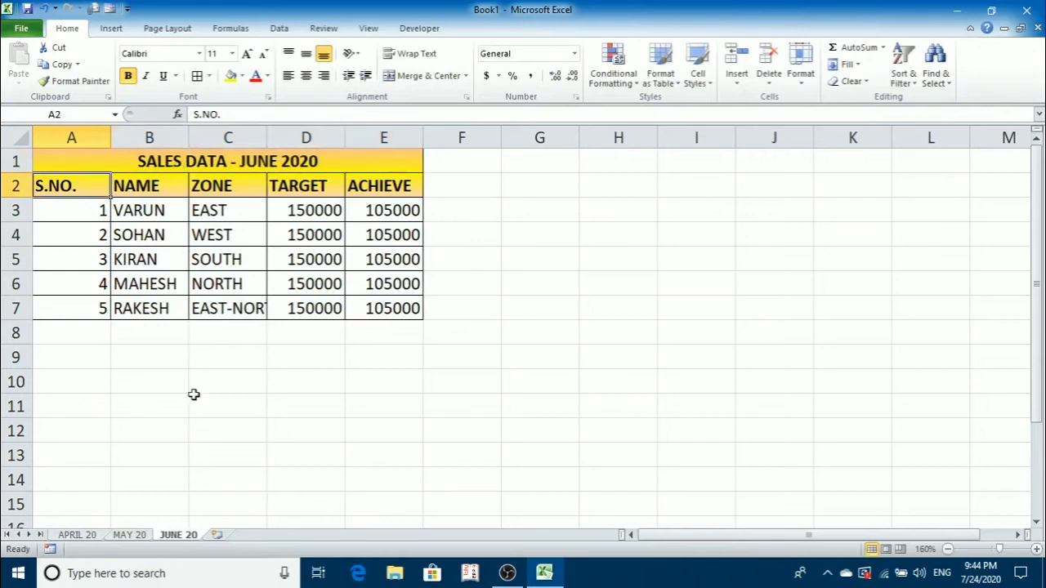
On the MAY 20 sheet, set targets D3 to D7 to 120000 and fill the formula =D3*95% from E3 through E7.
click(78, 535)
click(243, 238)
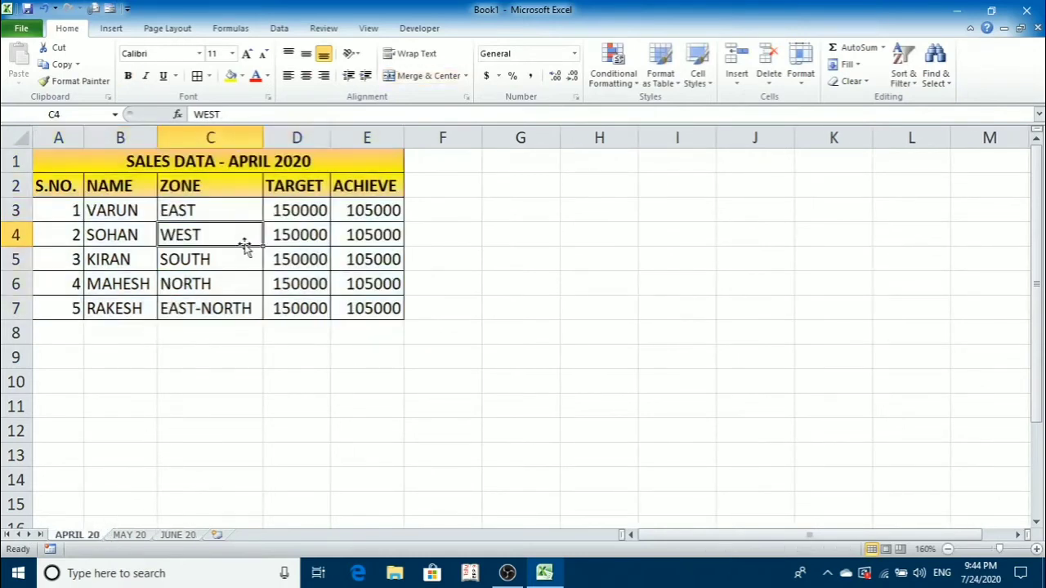
click(280, 210)
click(133, 535)
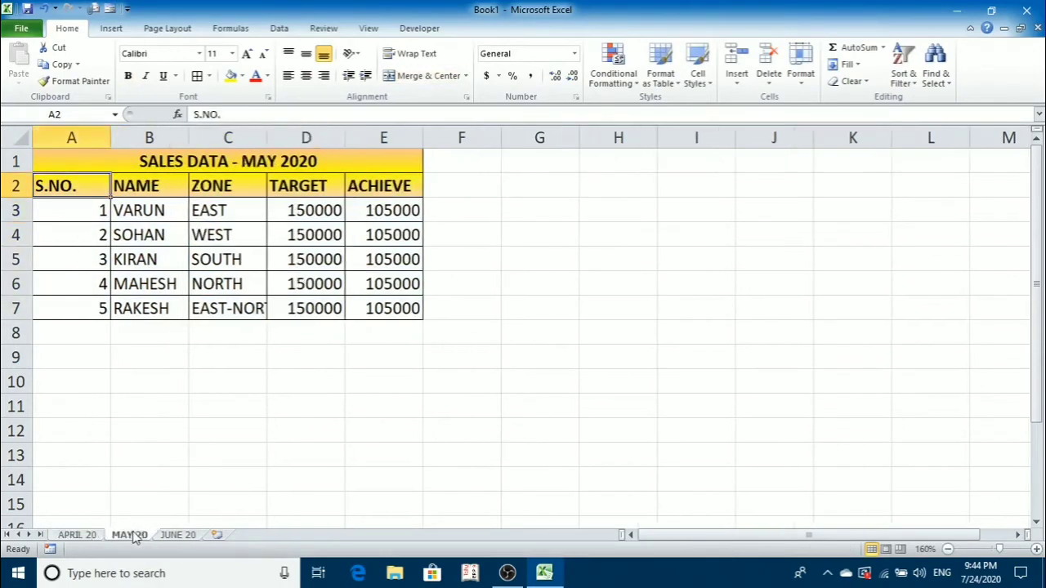
click(314, 208)
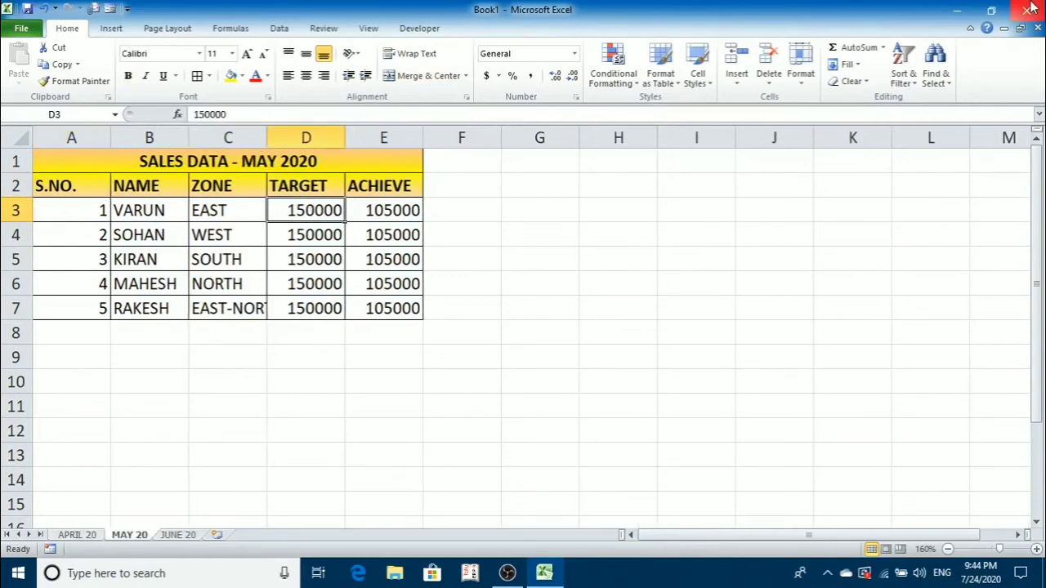
key(ctrl+z)
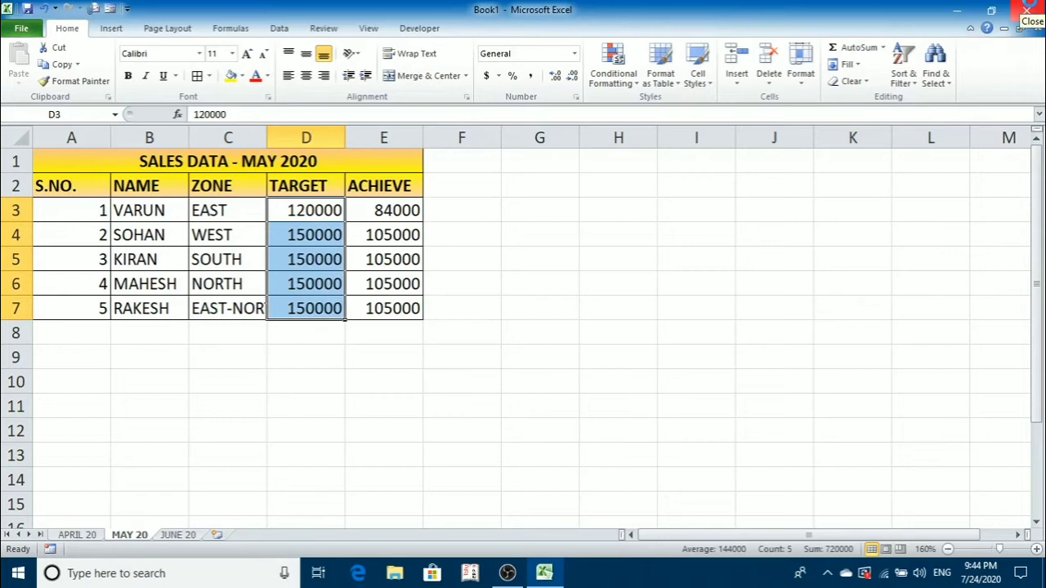
key(ctrl+z)
key(ctrl+z)
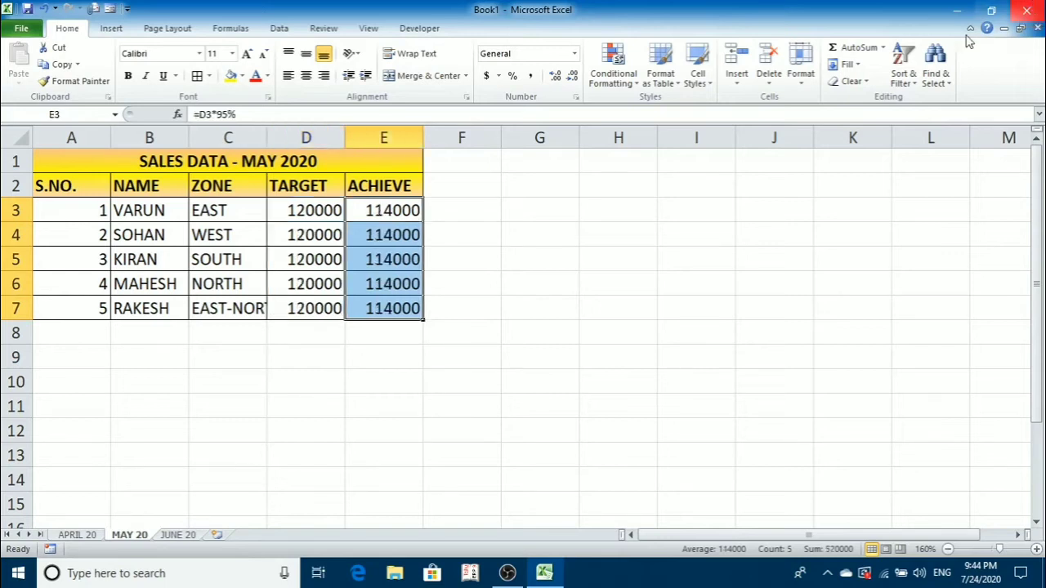
On the JUNE 20 sheet, set the target in D3 to 200000 and fill it down through D7.
click(193, 536)
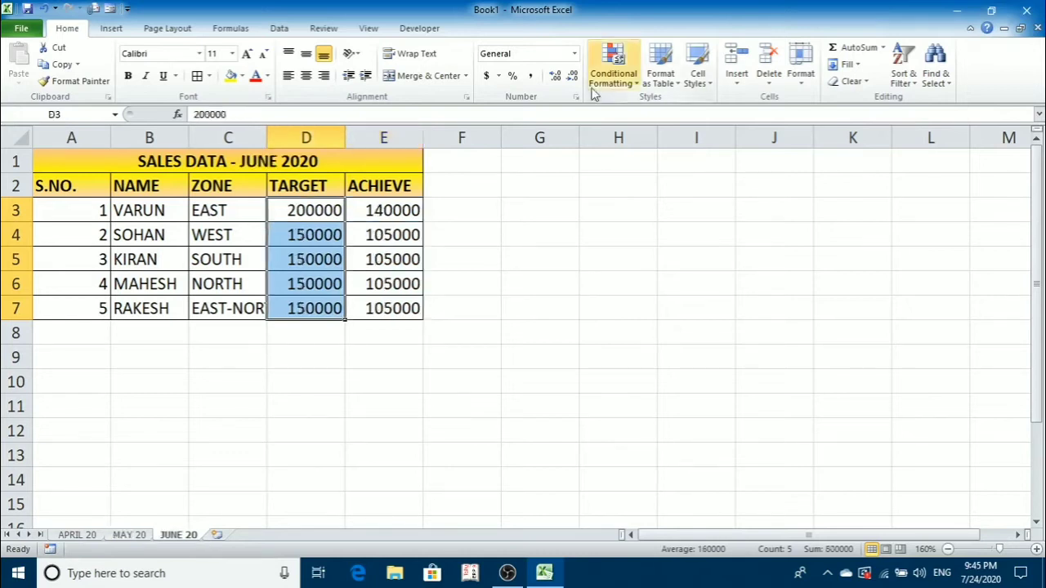
key(ctrl+d)
key(Down)
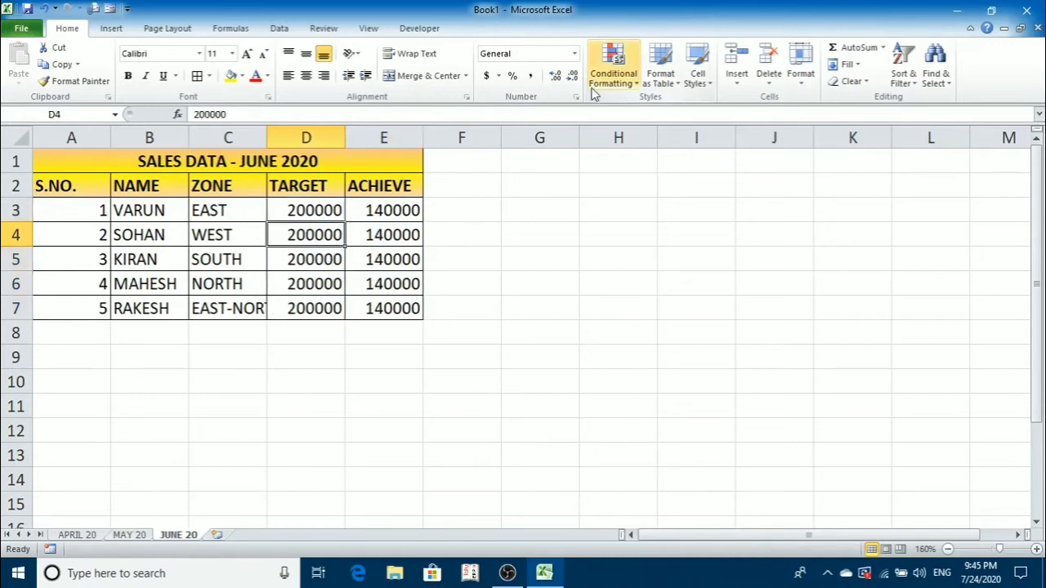
On the JUNE 20 sheet, enter the formula =D3*100% in E3 and fill it down through E7.
key(Up)
key(Right)
text(=D3*)
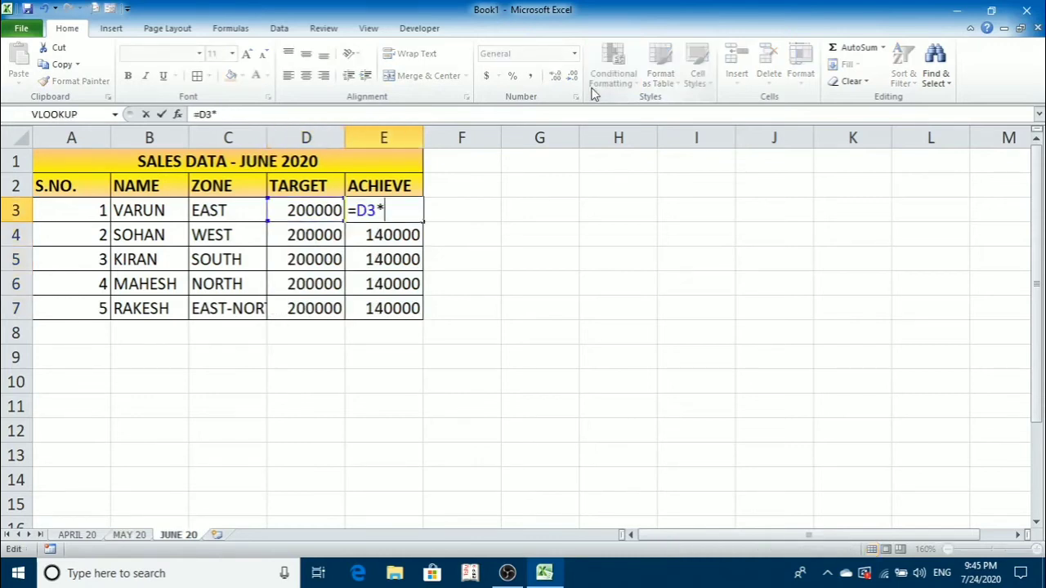
text(100%)
key(Return)
key(Up)
key(shift+Down)
key(shift+Down)
key(shift+Down)
key(shift+Down)
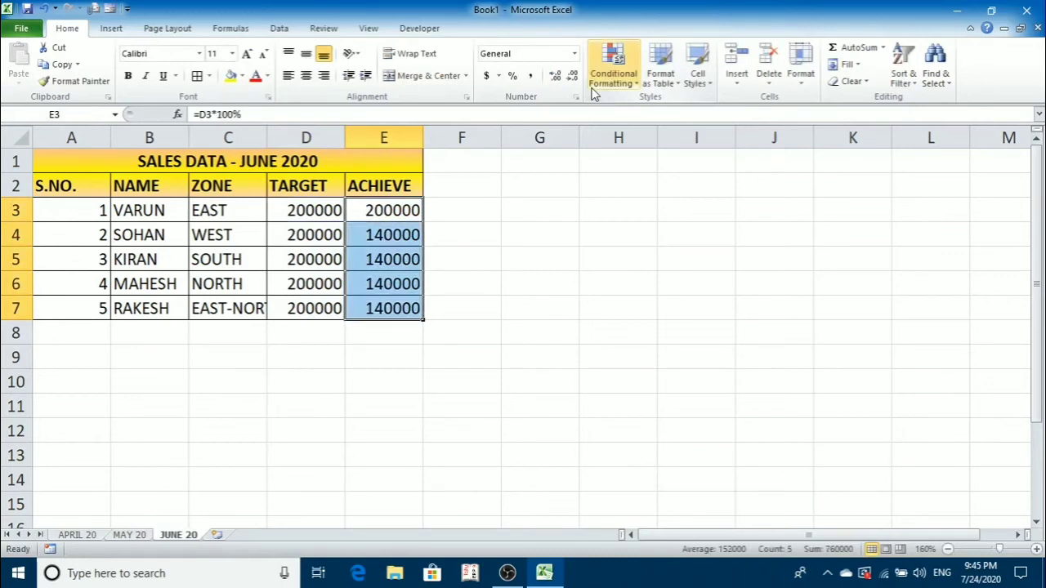
key(ctrl+d)
click(117, 230)
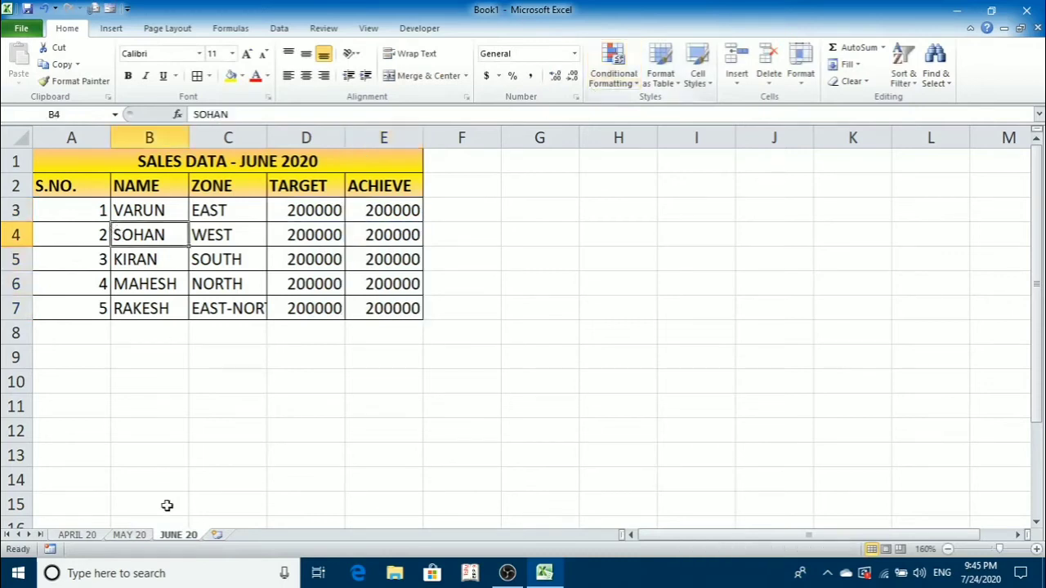
AutoFit the column widths of the sales table on the MAY 20 sheet.
click(131, 535)
click(81, 536)
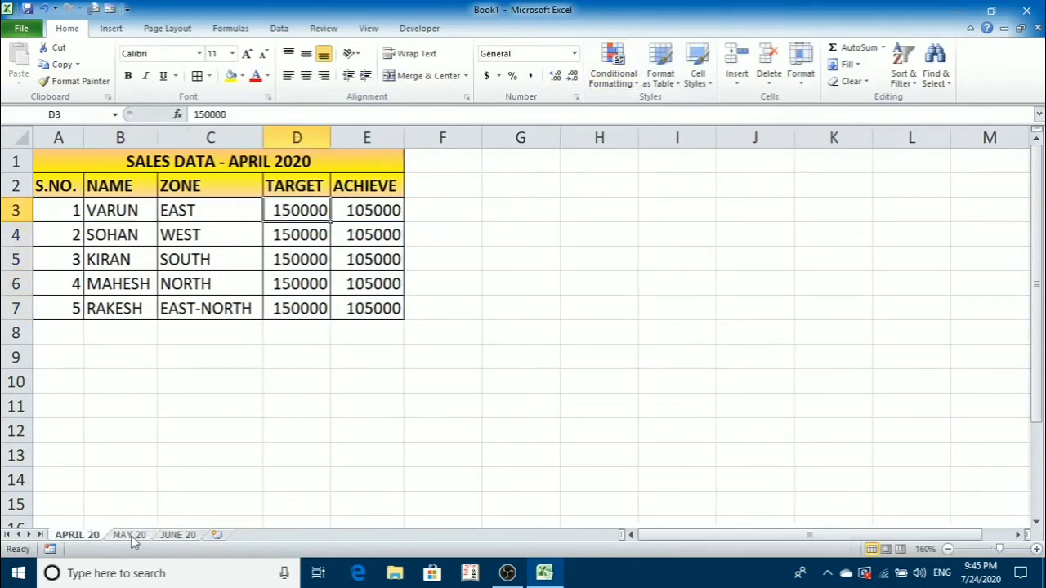
click(130, 535)
click(177, 535)
click(133, 536)
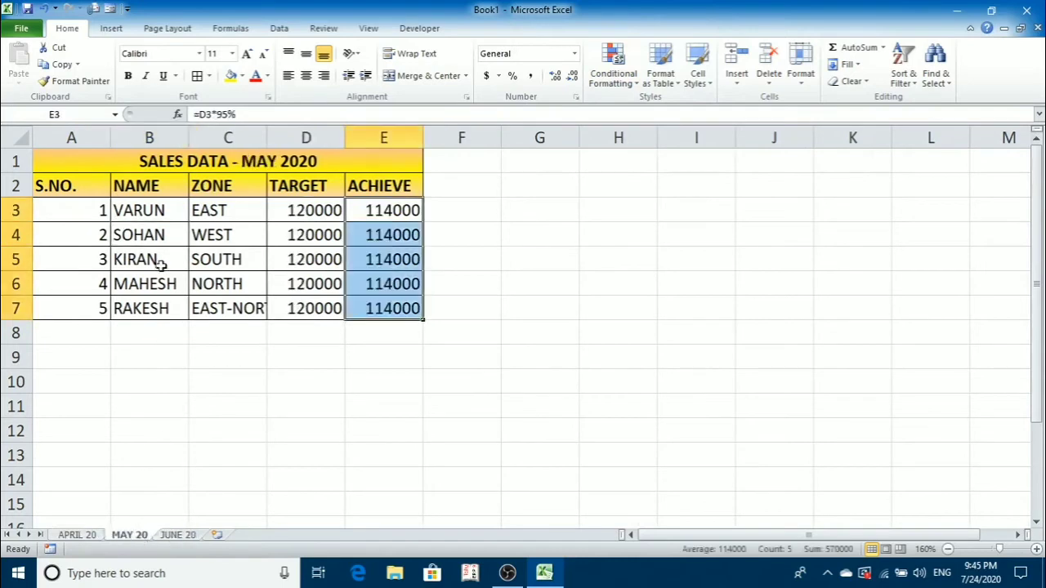
click(161, 264)
key(ctrl+a)
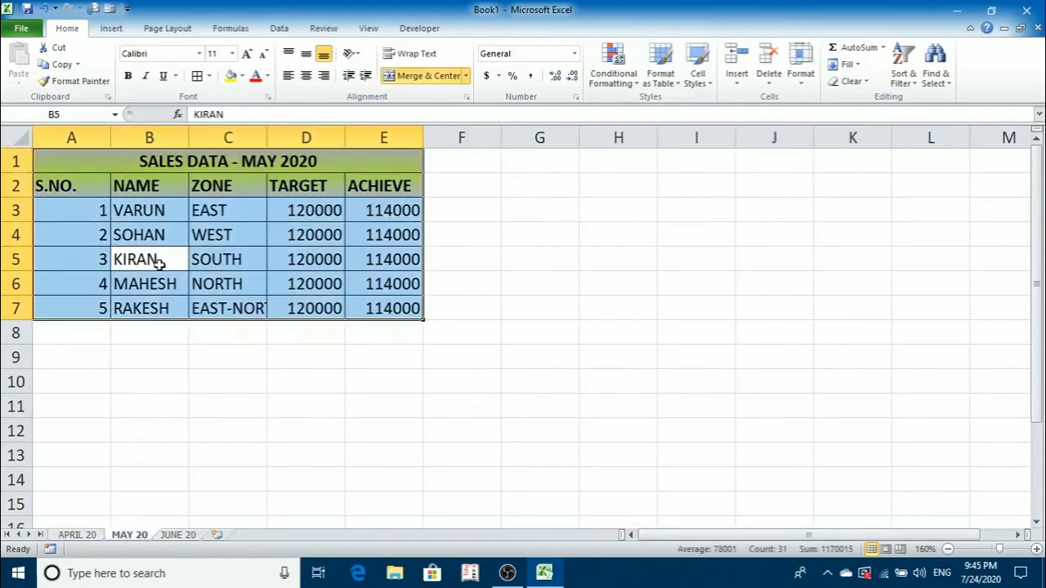
key(alt+h)
key(o)
key(i)
AutoFit the column widths of the sales table on the JUNE 20 sheet.
click(180, 534)
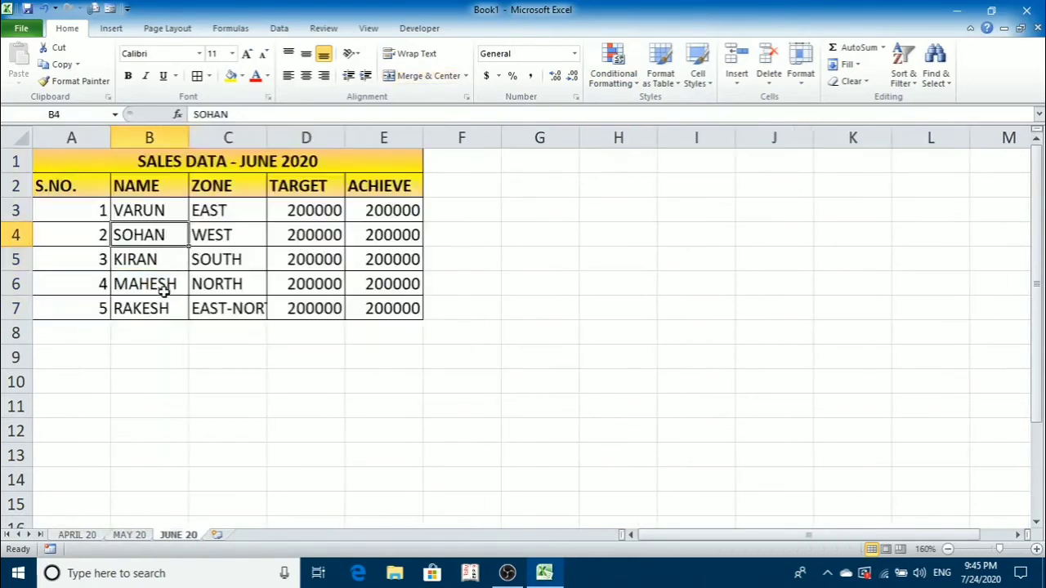
click(163, 287)
key(ctrl+a)
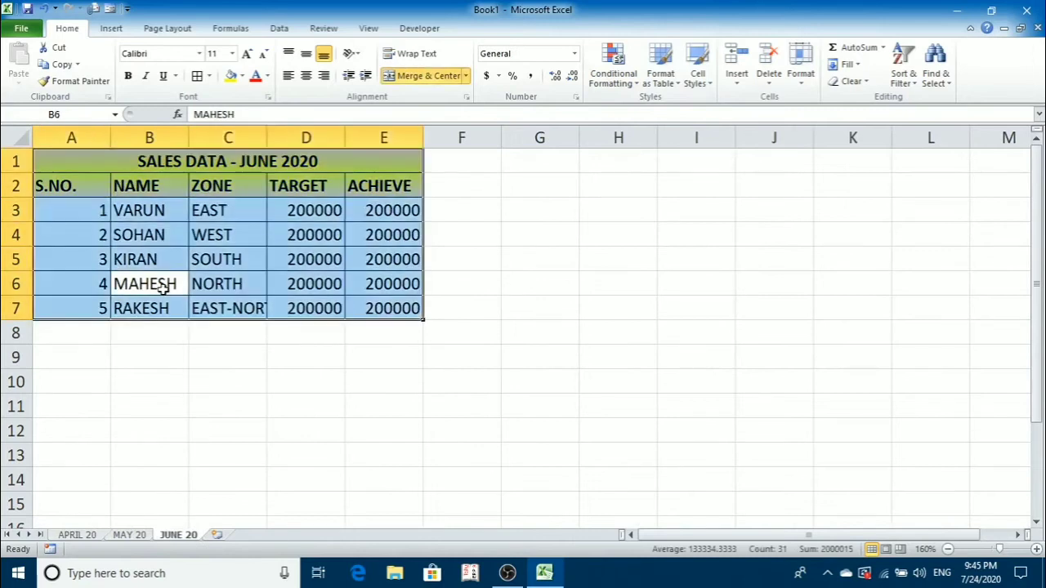
key(alt+h)
key(o)
key(i)
Review the layout and figures of the sales tables on the APRIL 20, MAY 20 and JUNE 20 sheets.
click(78, 536)
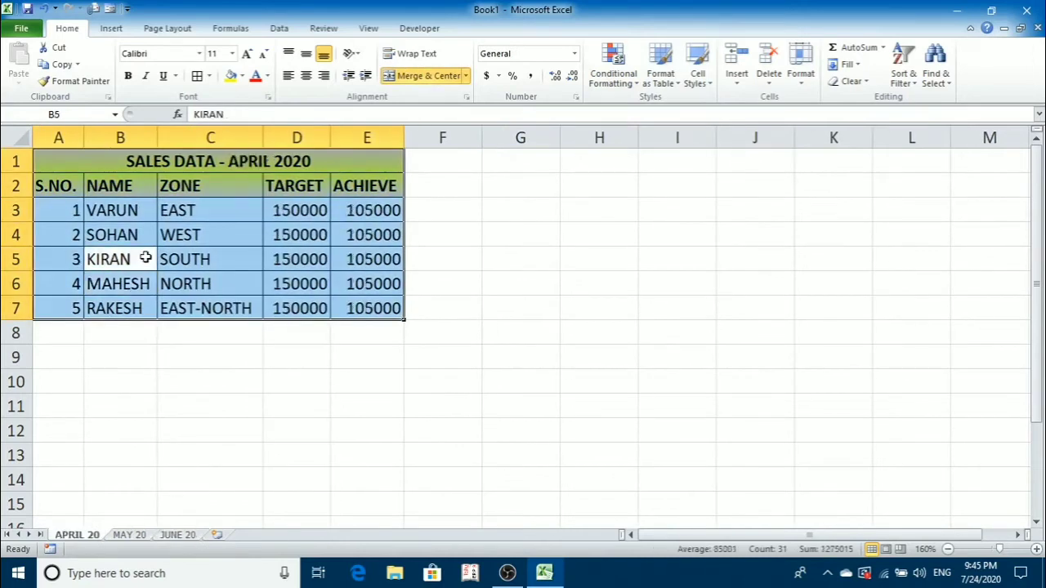
click(211, 340)
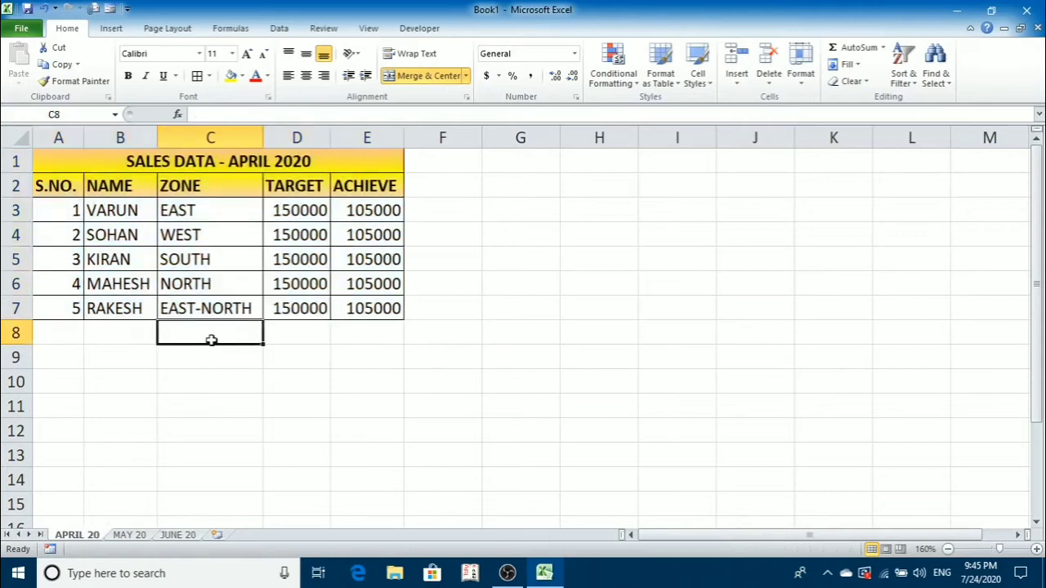
click(135, 535)
click(168, 534)
click(139, 534)
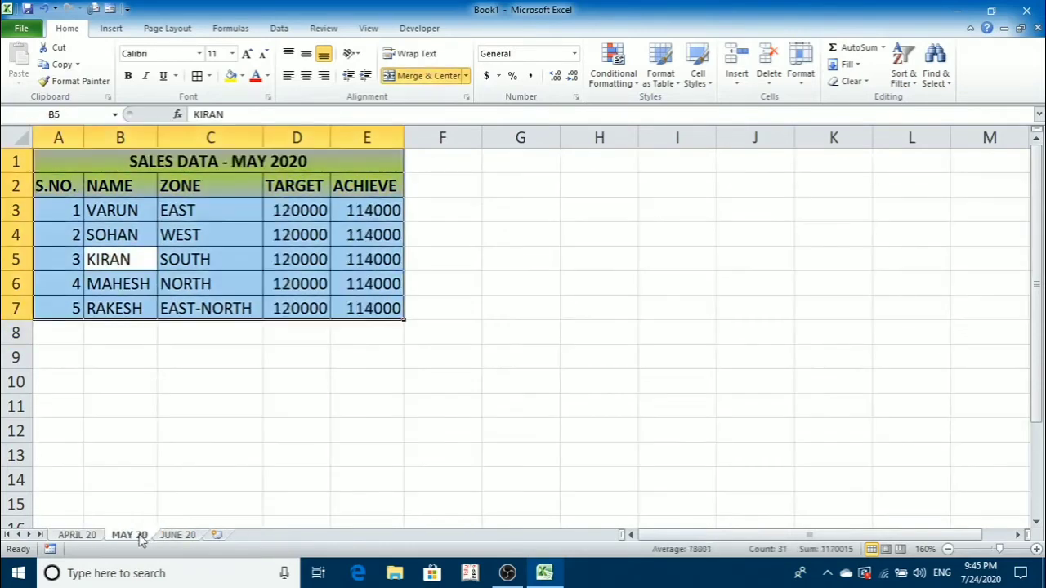
click(97, 535)
click(211, 255)
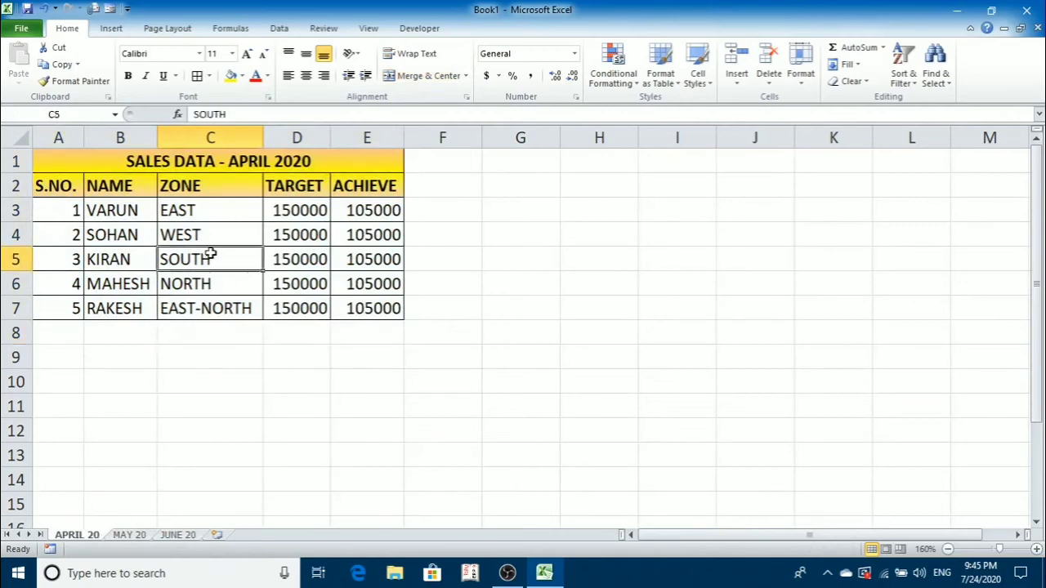
click(280, 31)
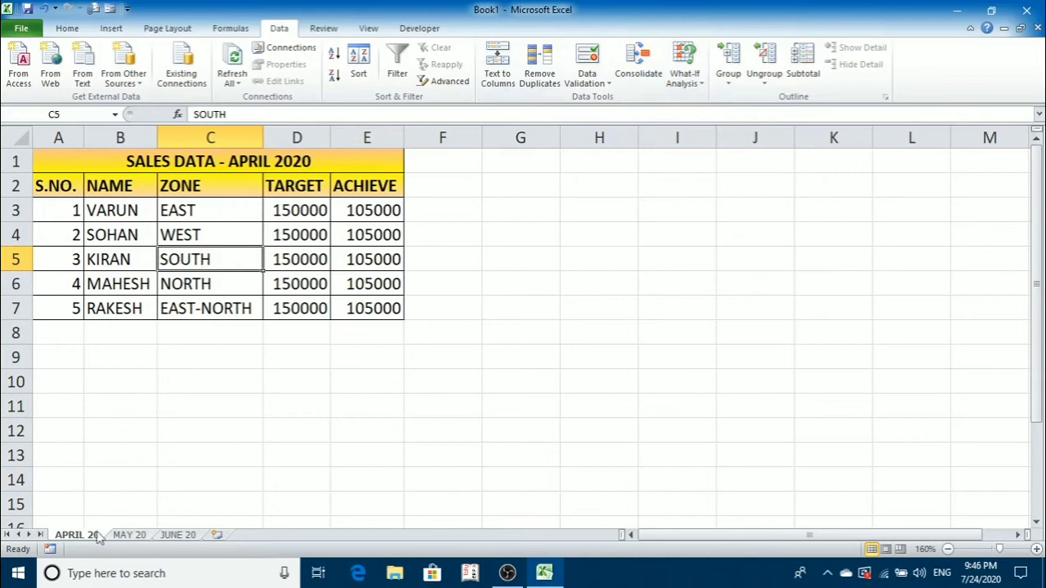
Add a new worksheet after JUNE 20 and name it TOTAL.
click(216, 536)
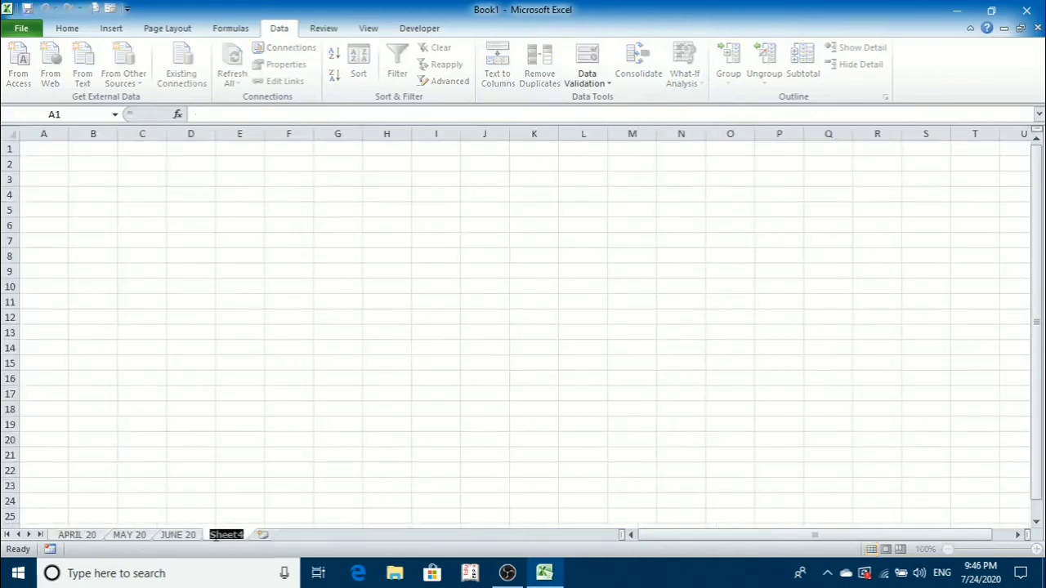
text(TOTAL)
key(Return)
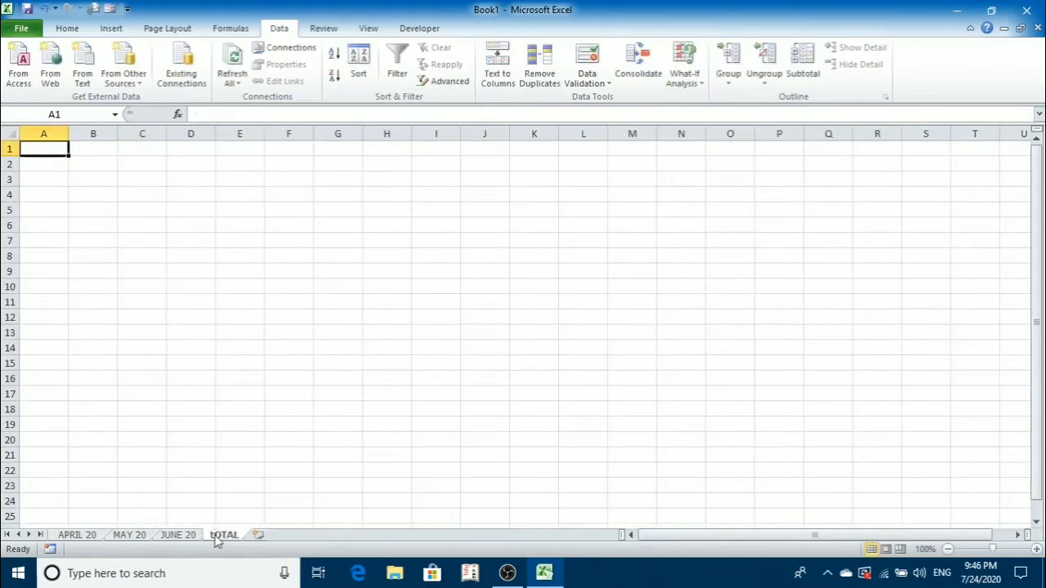
double_click(219, 536)
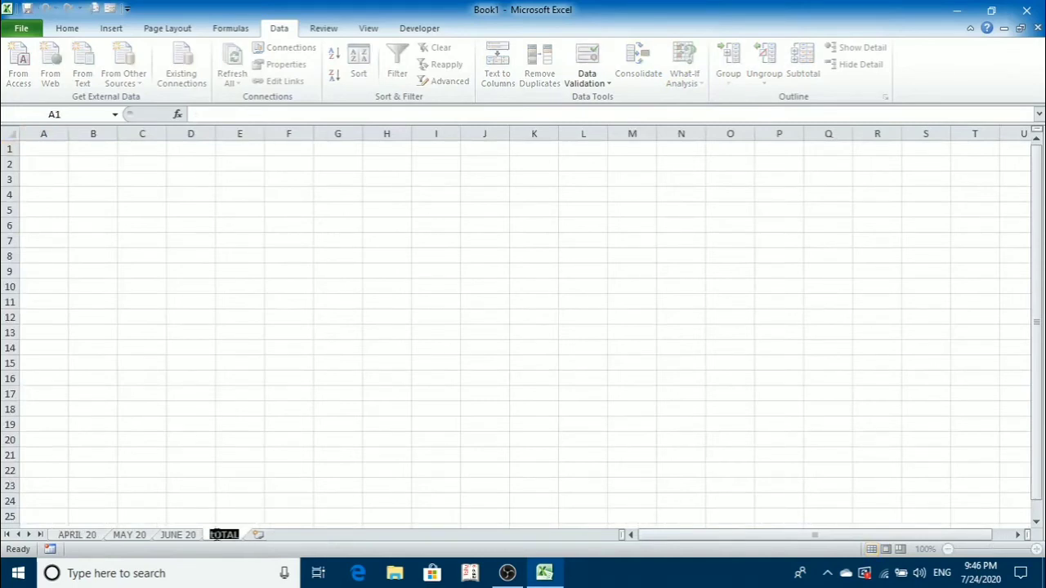
text(TOTAL)
key(Return)
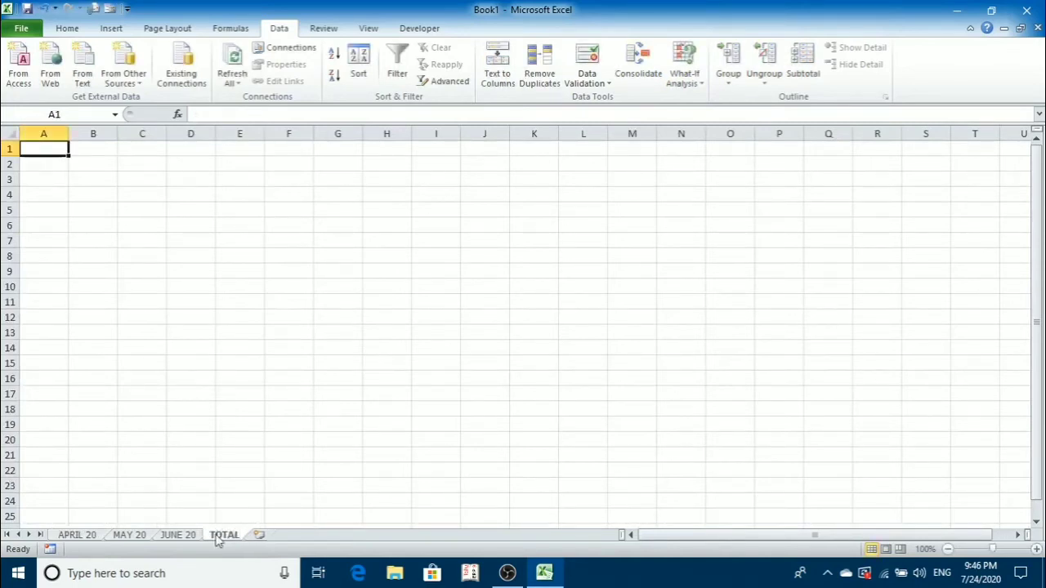
Copy the whole sales table from the JUNE 20 sheet to cell A1 of the TOTAL sheet.
click(178, 534)
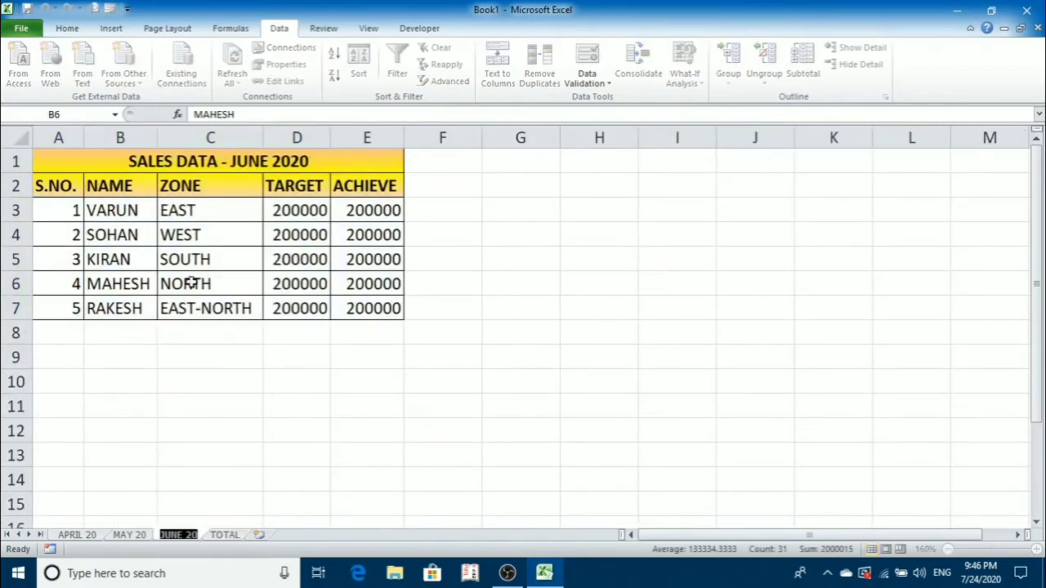
click(190, 283)
key(ctrl+a)
key(ctrl+c)
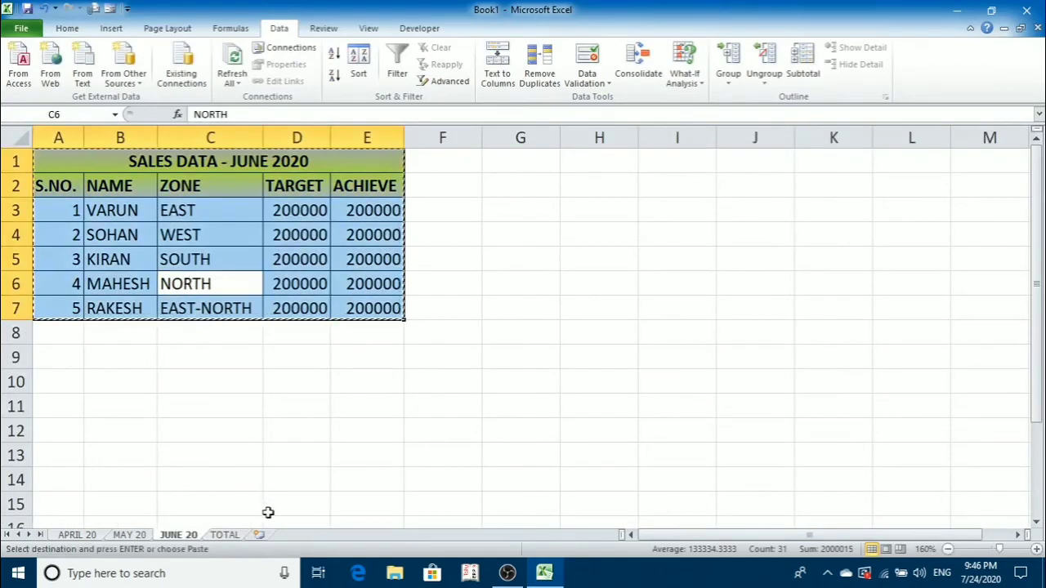
click(228, 535)
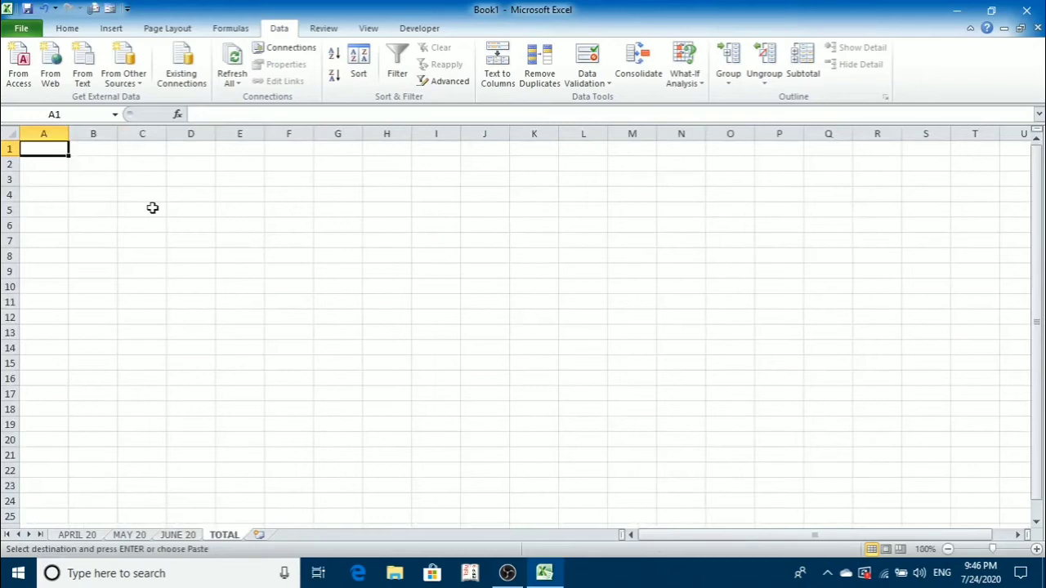
key(ctrl+v)
ctrl+scroll(175, 215, up, 5)
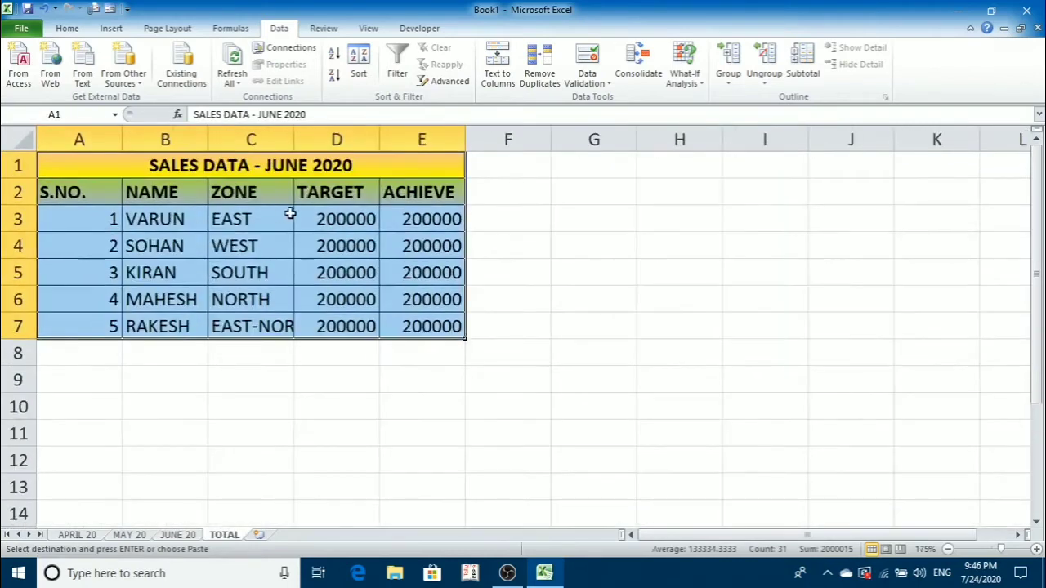
On the TOTAL sheet, clear the target and achieve values in D3:E7 and AutoFit the table's column widths.
drag(303, 220, 401, 326)
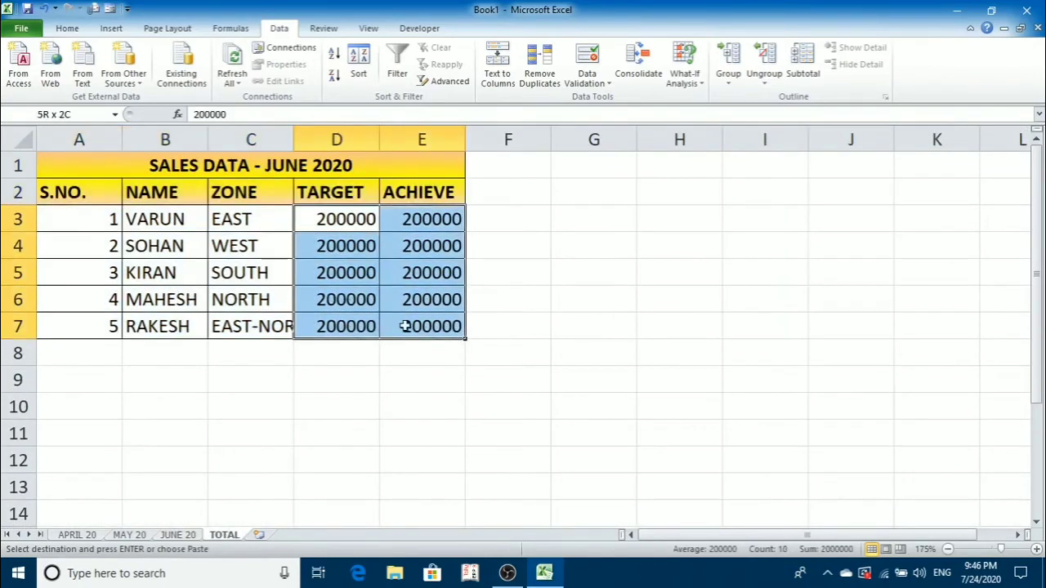
key(Delete)
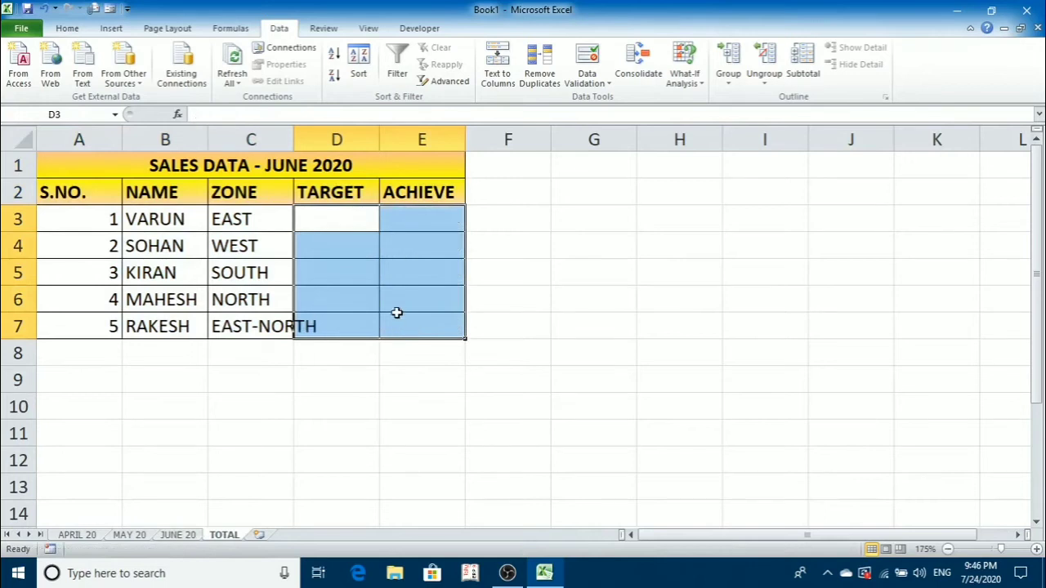
click(243, 302)
key(ctrl+a)
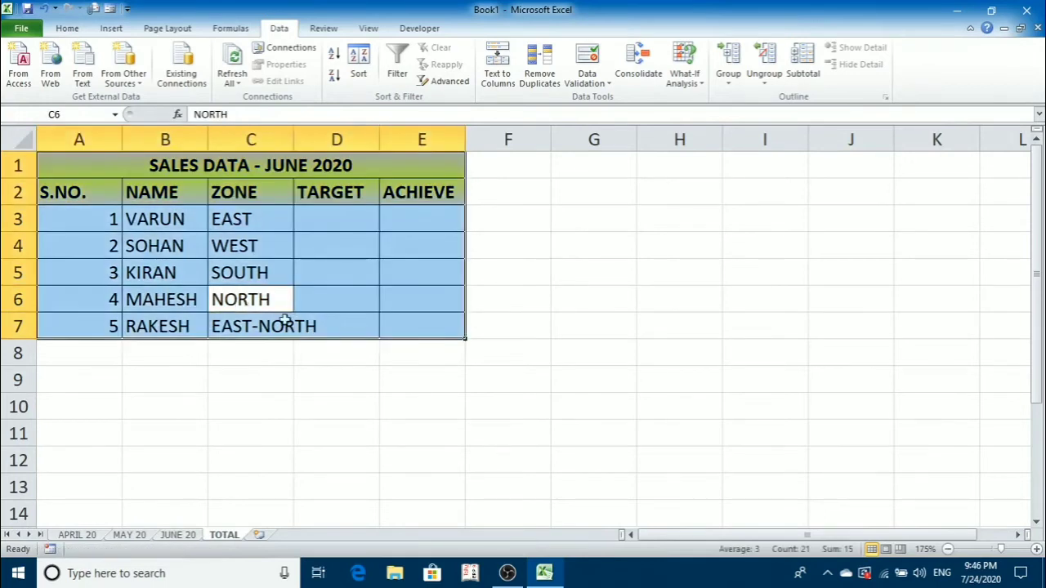
key(alt+h)
key(o)
key(i)
click(320, 221)
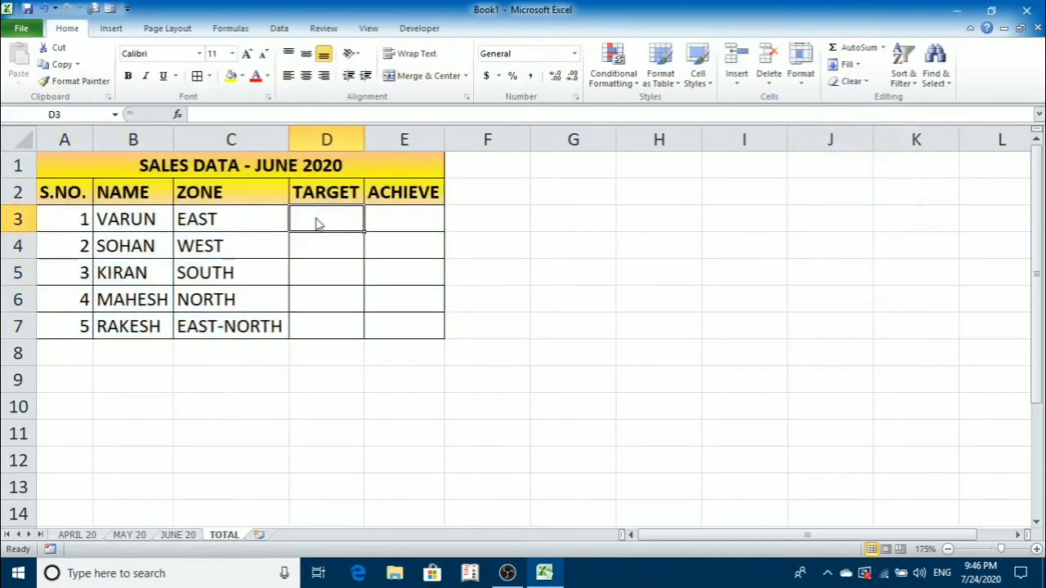
Compare the order of names and zones on the TOTAL sheet with the JUNE 20, MAY 20 and APRIL 20 tables.
click(212, 218)
click(225, 249)
click(227, 269)
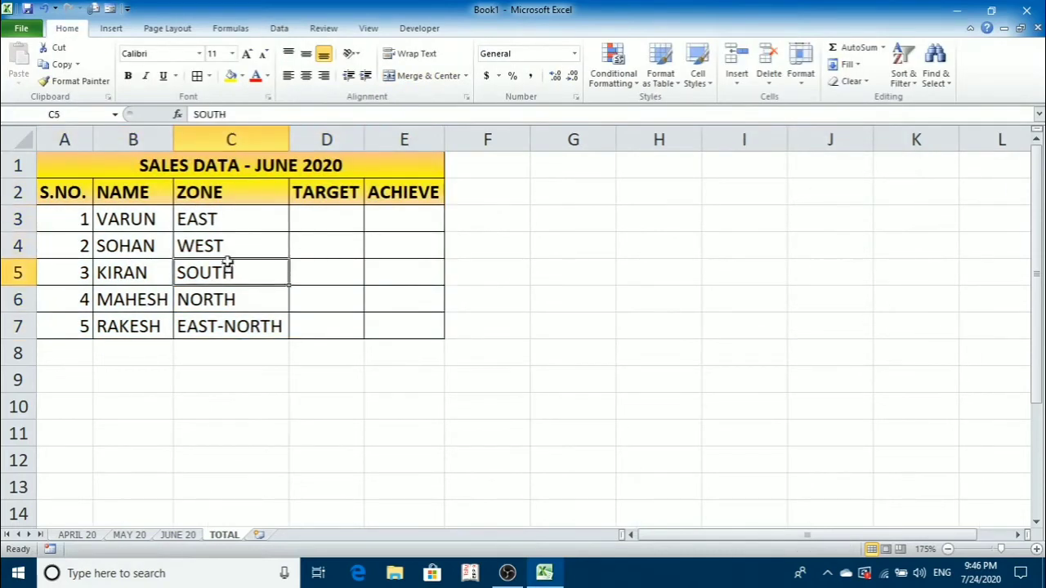
click(226, 248)
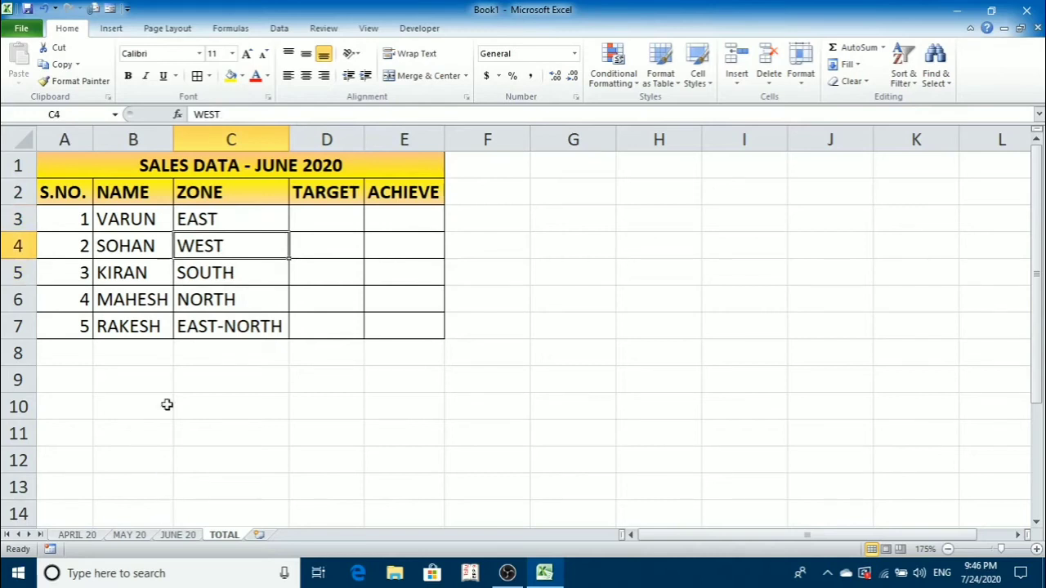
click(70, 271)
click(123, 279)
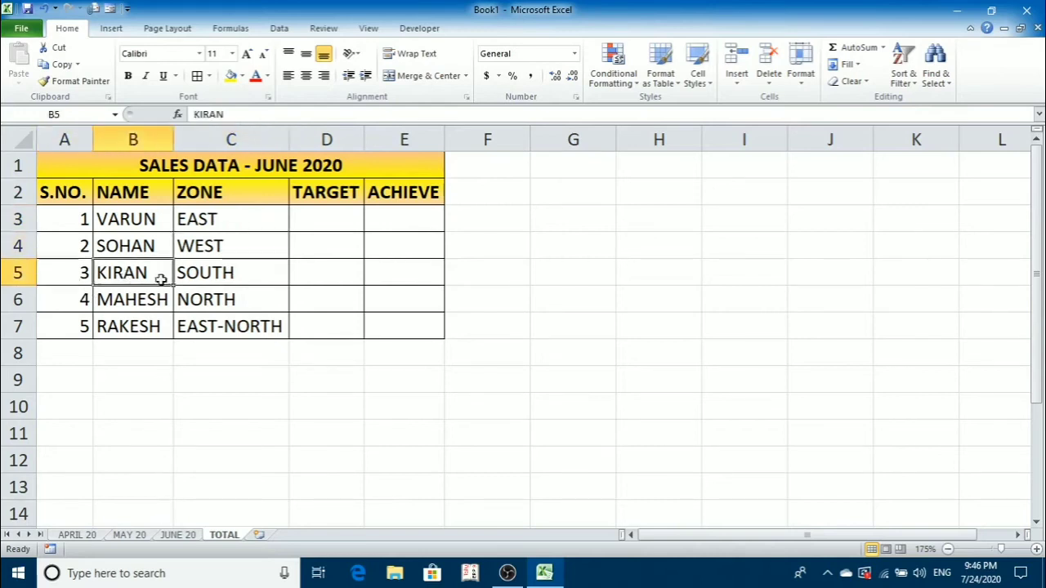
click(201, 276)
click(178, 534)
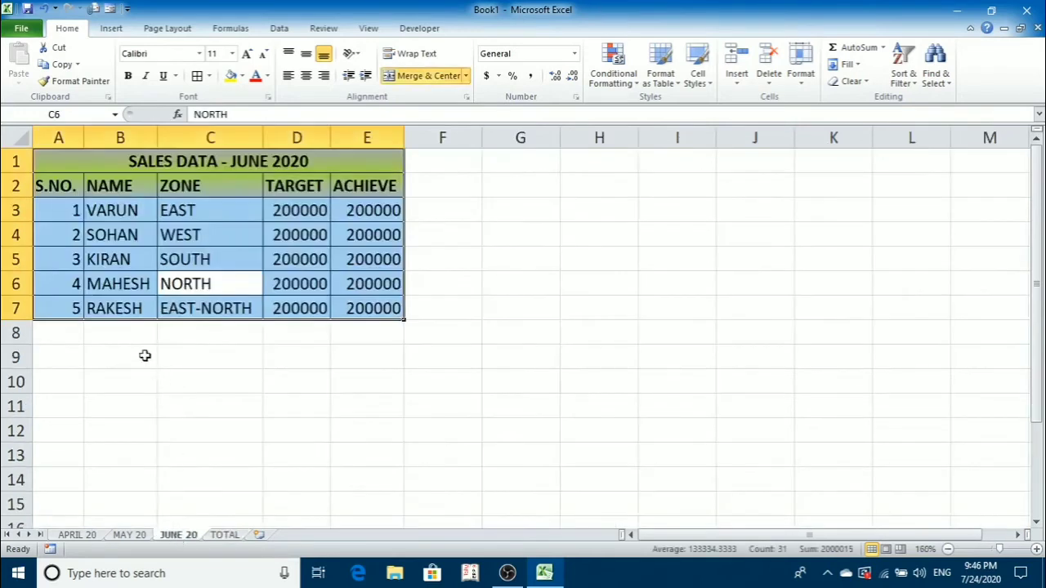
click(121, 263)
click(218, 261)
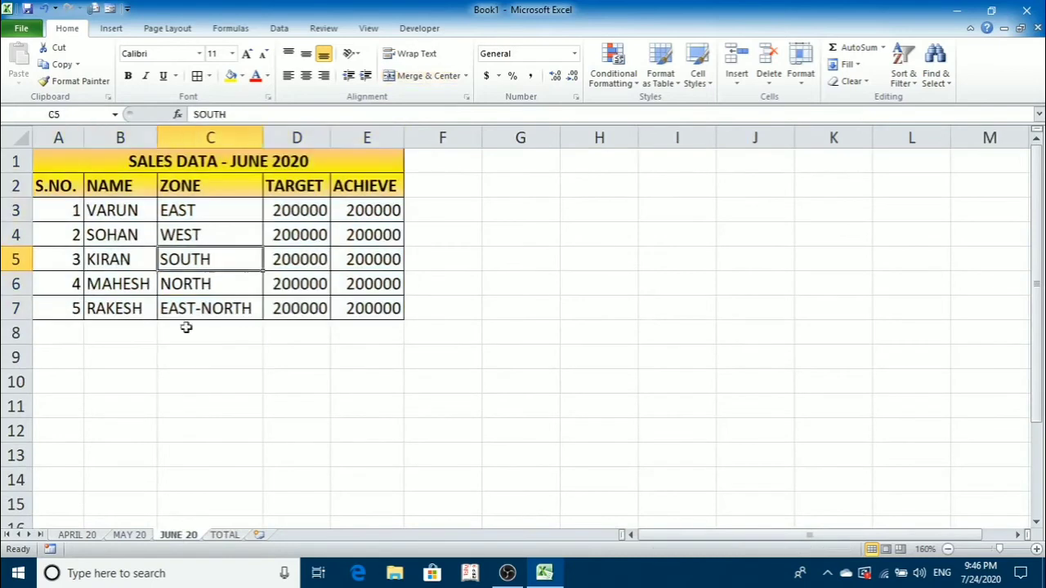
click(129, 534)
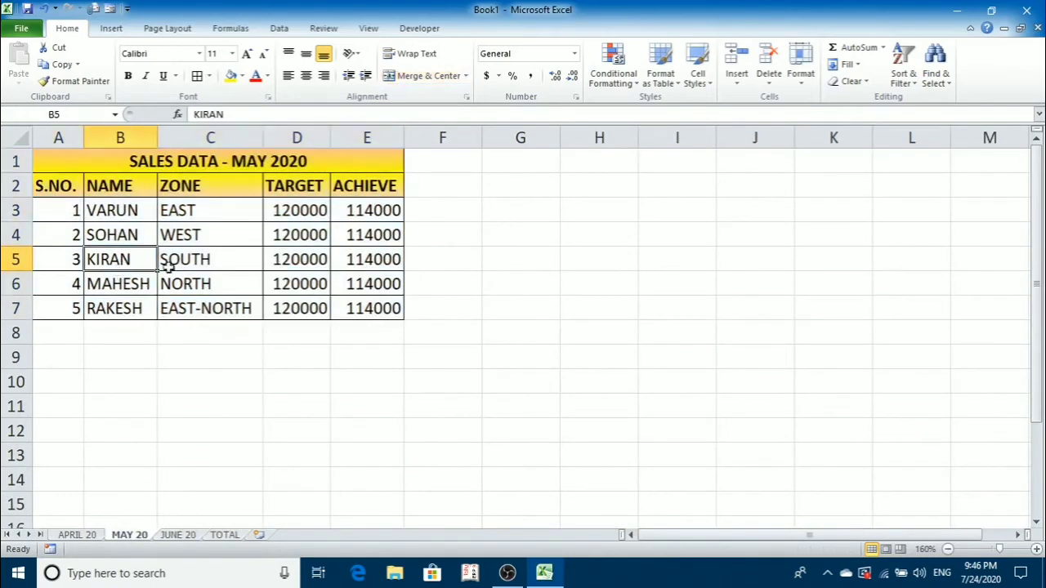
click(176, 261)
click(77, 534)
click(114, 257)
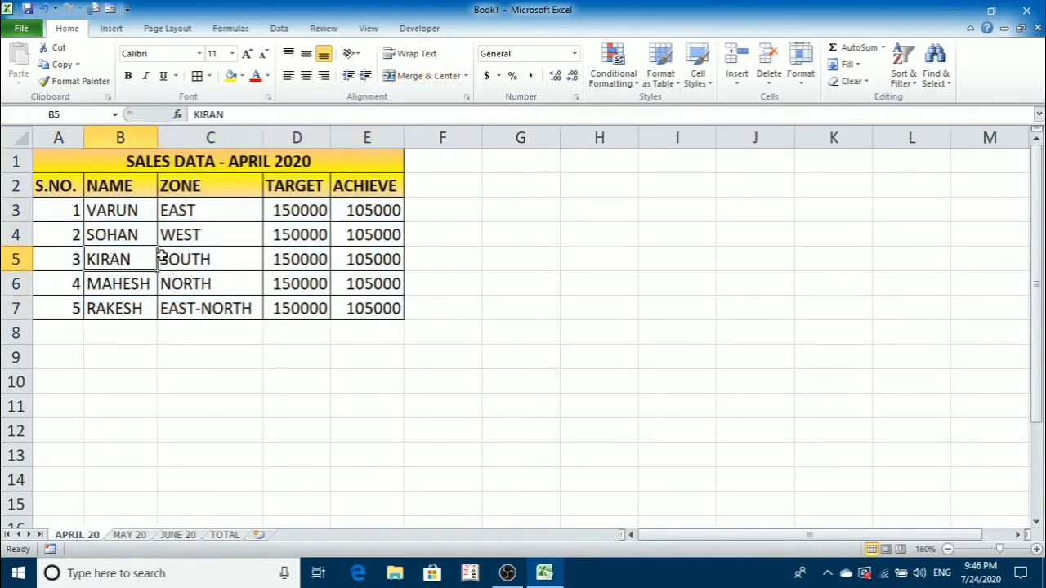
click(194, 257)
click(140, 535)
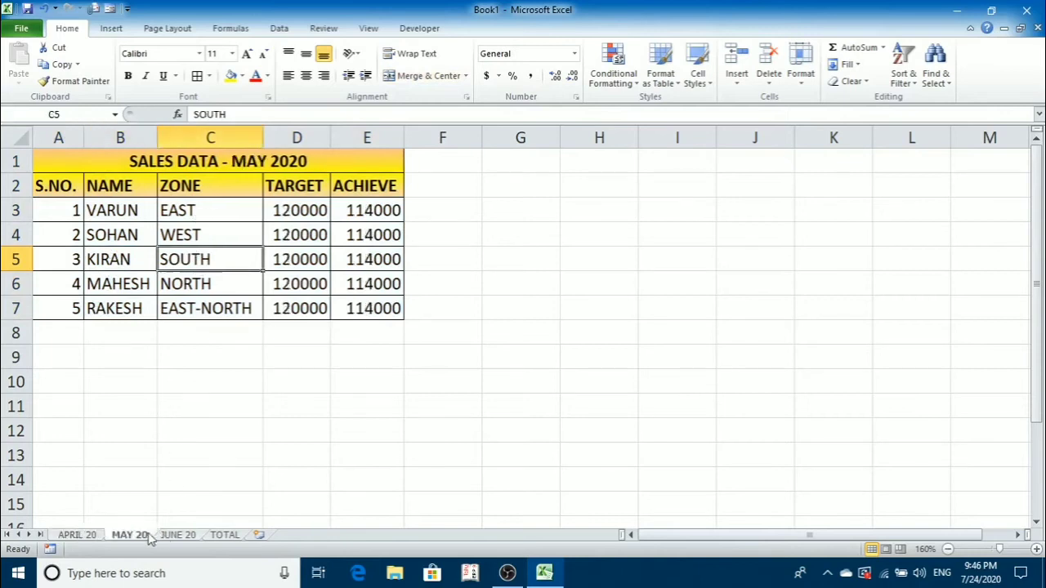
click(176, 535)
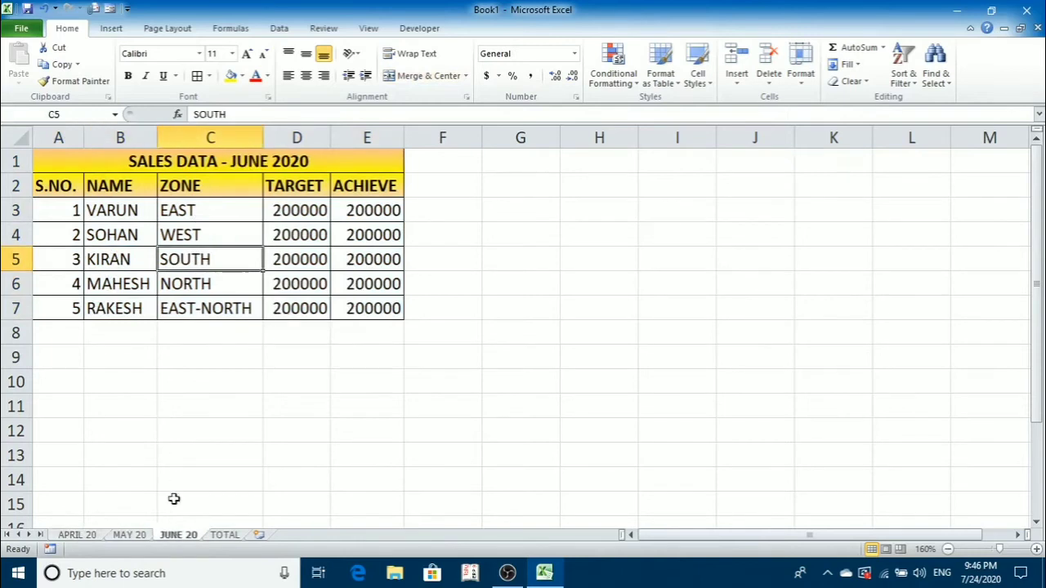
click(142, 535)
click(181, 536)
click(129, 535)
click(91, 535)
click(129, 535)
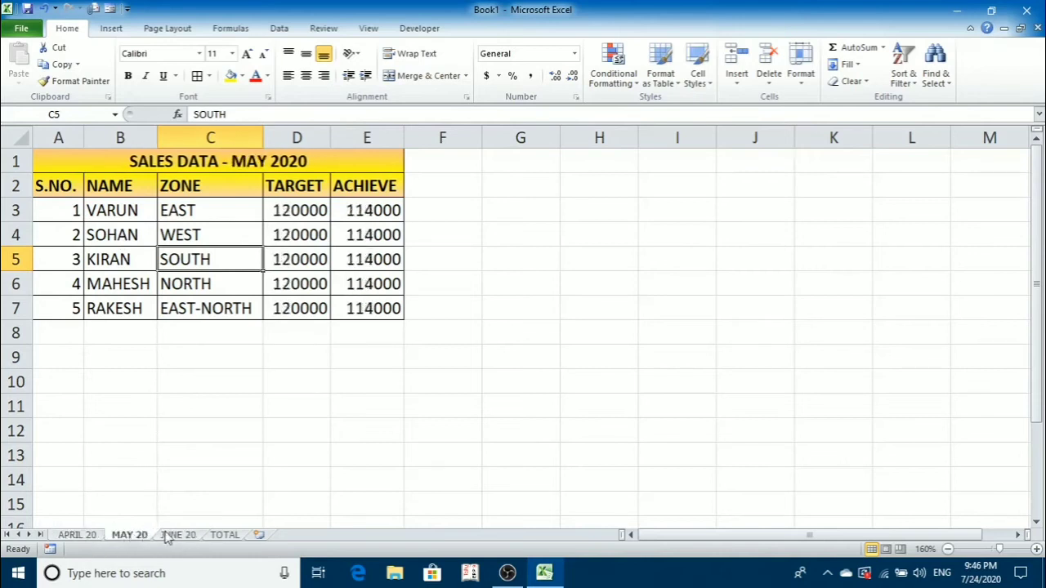
Review the monthly tables once more and compare them with the empty range D3:E7 on the TOTAL sheet.
click(176, 535)
click(131, 535)
click(75, 536)
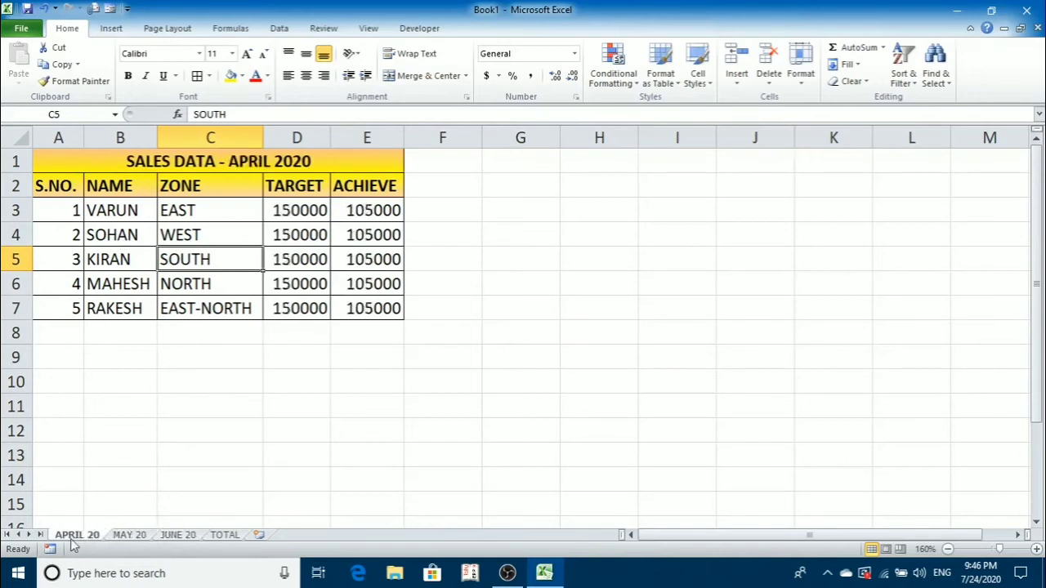
click(227, 535)
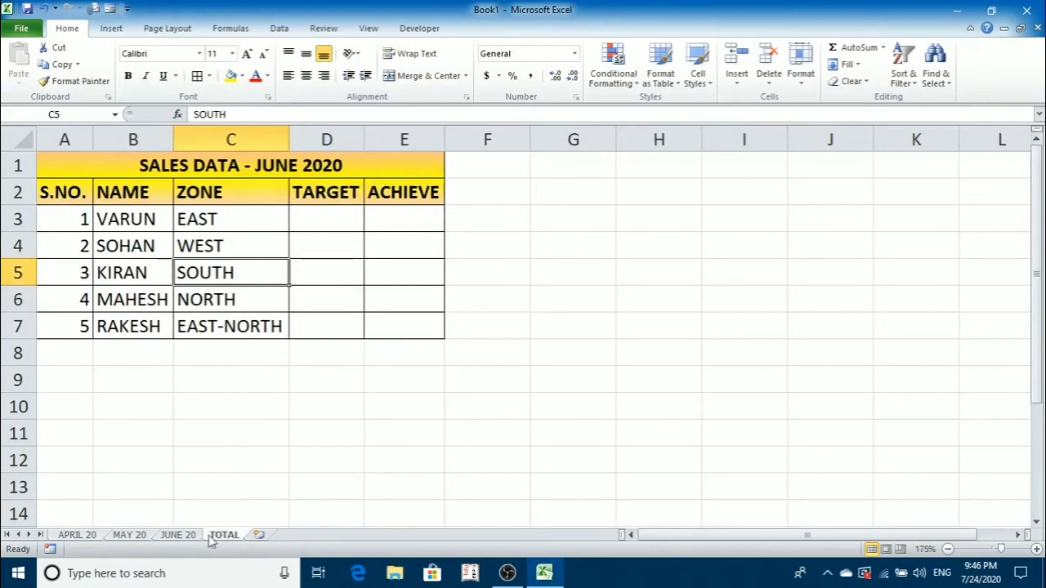
drag(348, 233, 420, 319)
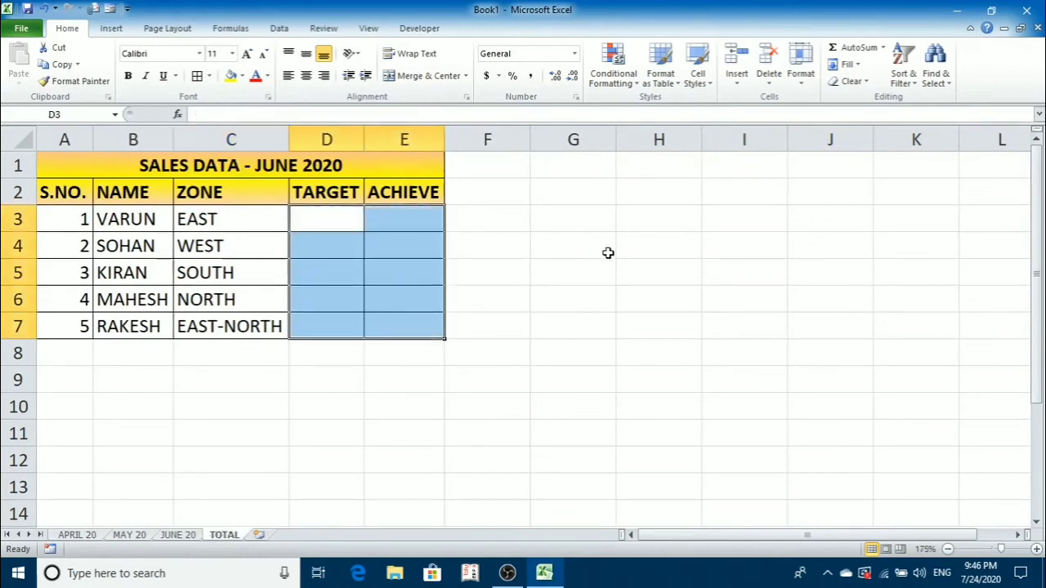
click(607, 252)
Start a data consolidation at cell D3 of the TOTAL sheet with Sum as the function.
click(325, 217)
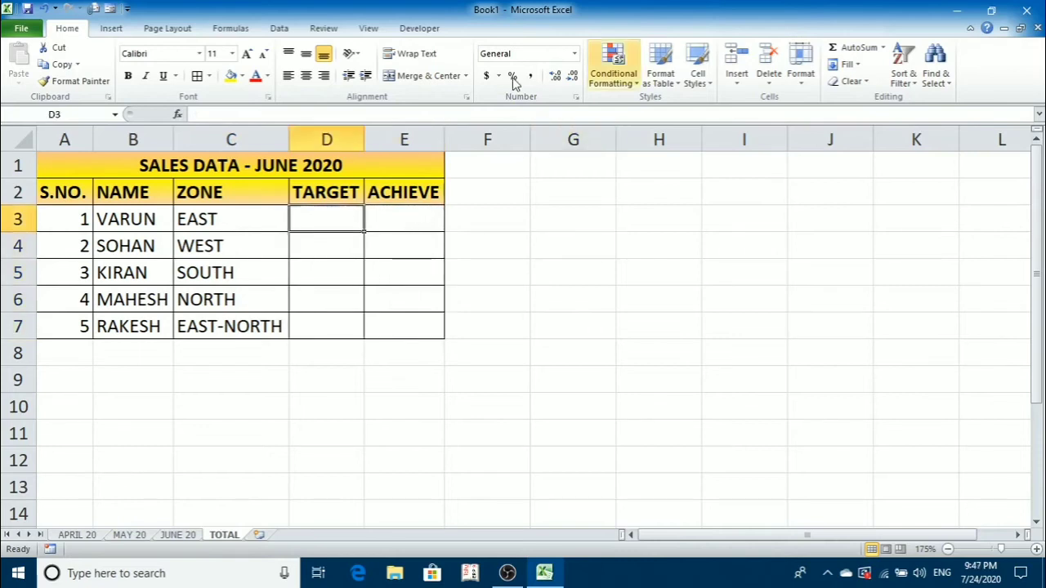
click(290, 31)
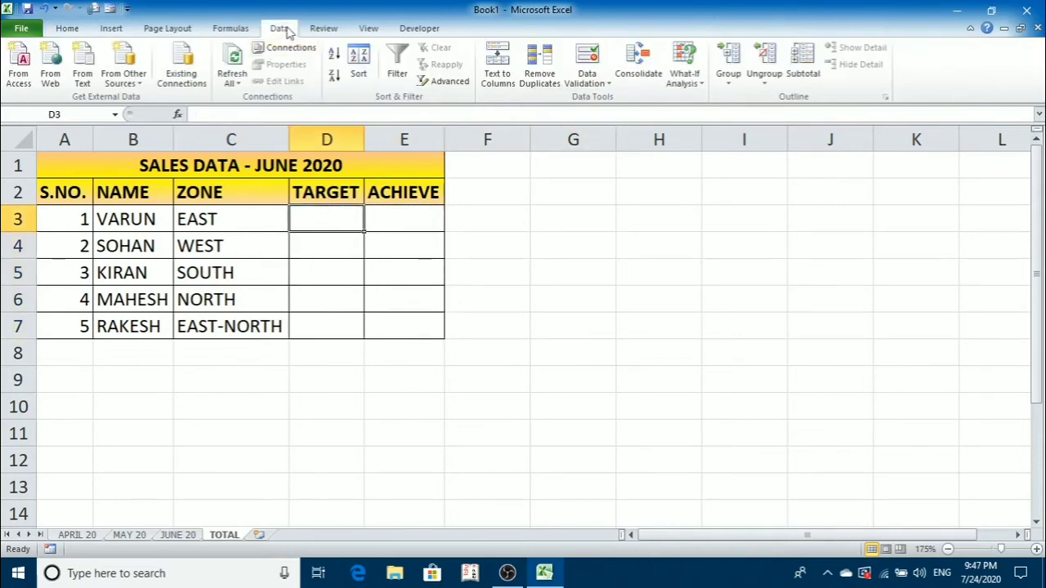
click(633, 65)
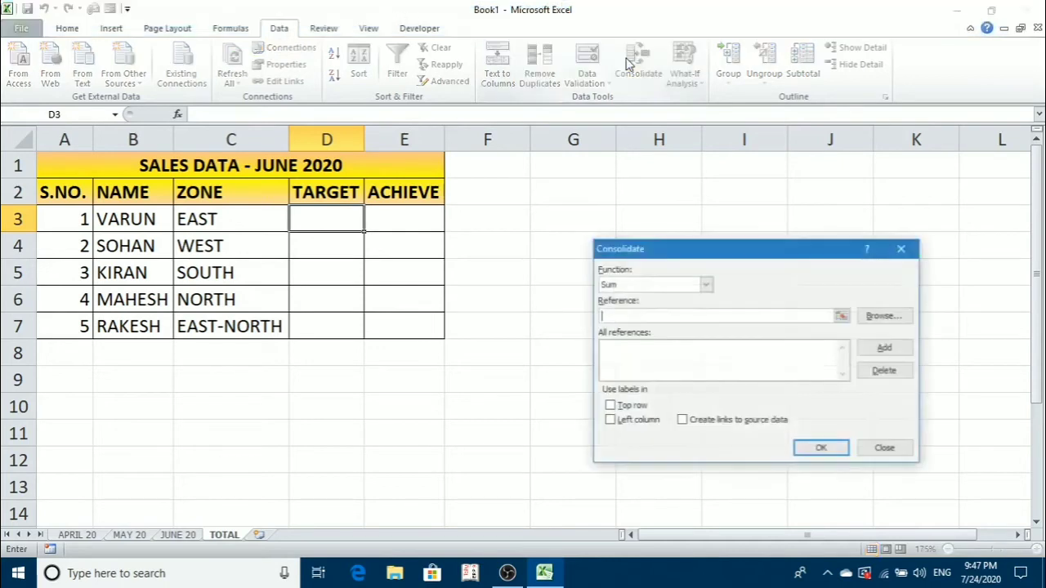
drag(719, 256, 671, 193)
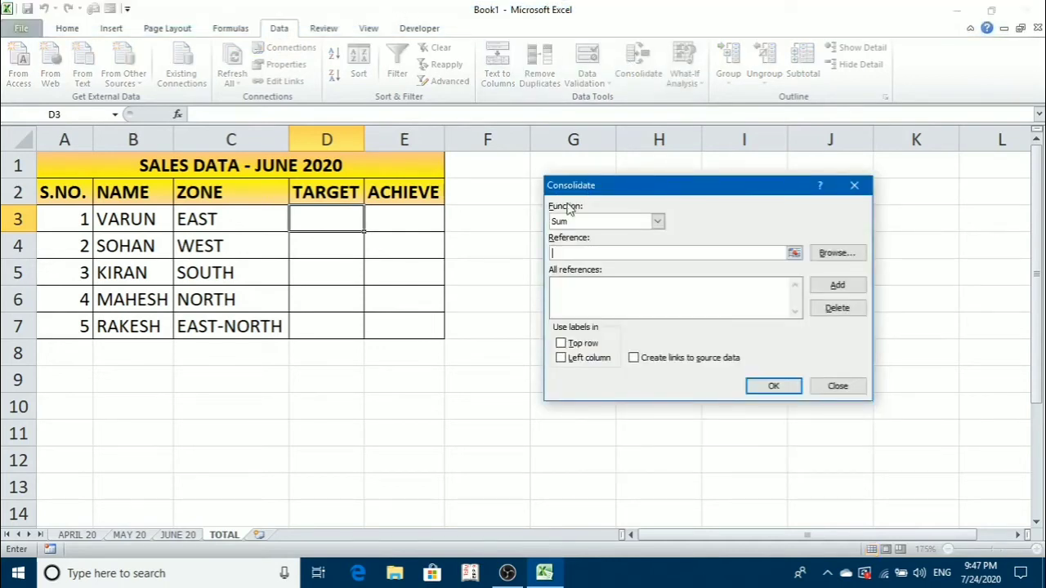
click(584, 225)
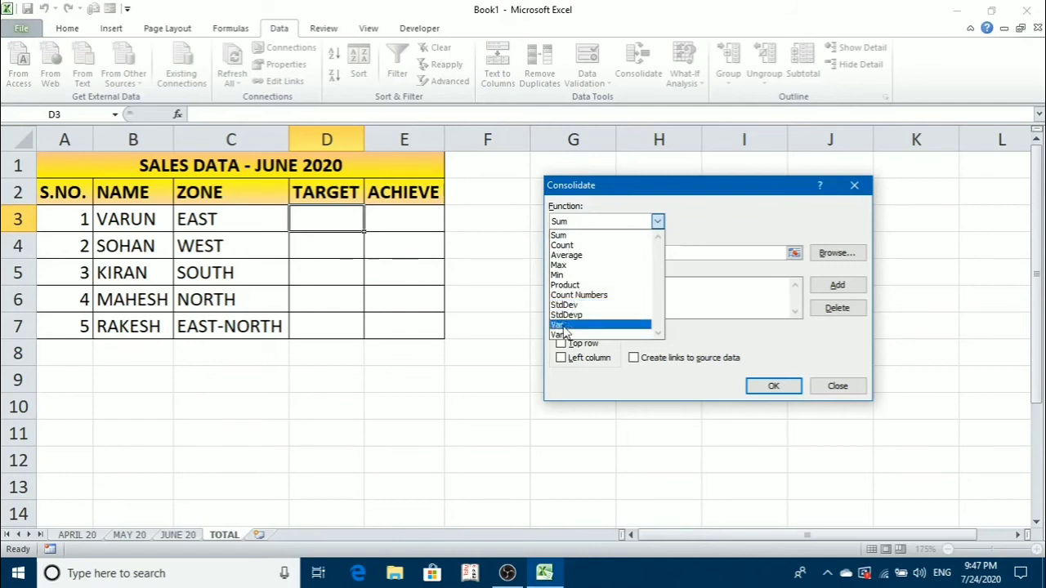
click(571, 237)
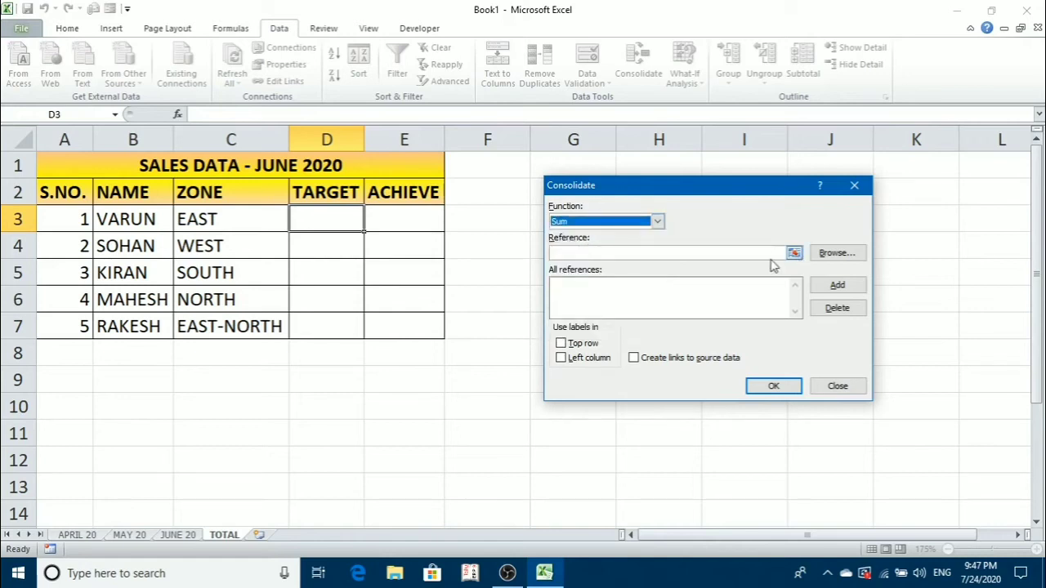
Add the range D3:E7 of the APRIL 20 sheet to the consolidation references.
click(555, 251)
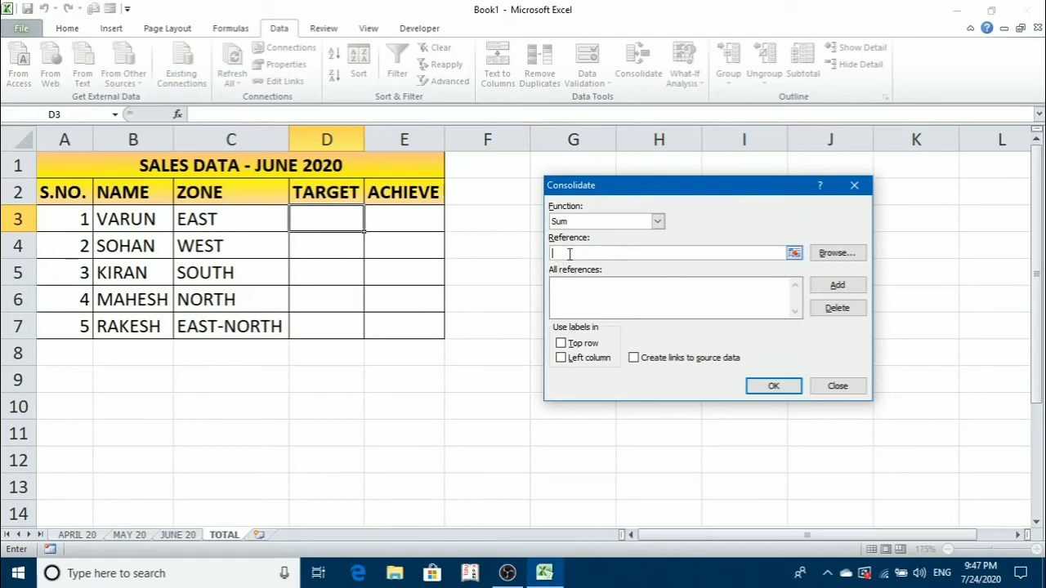
click(89, 535)
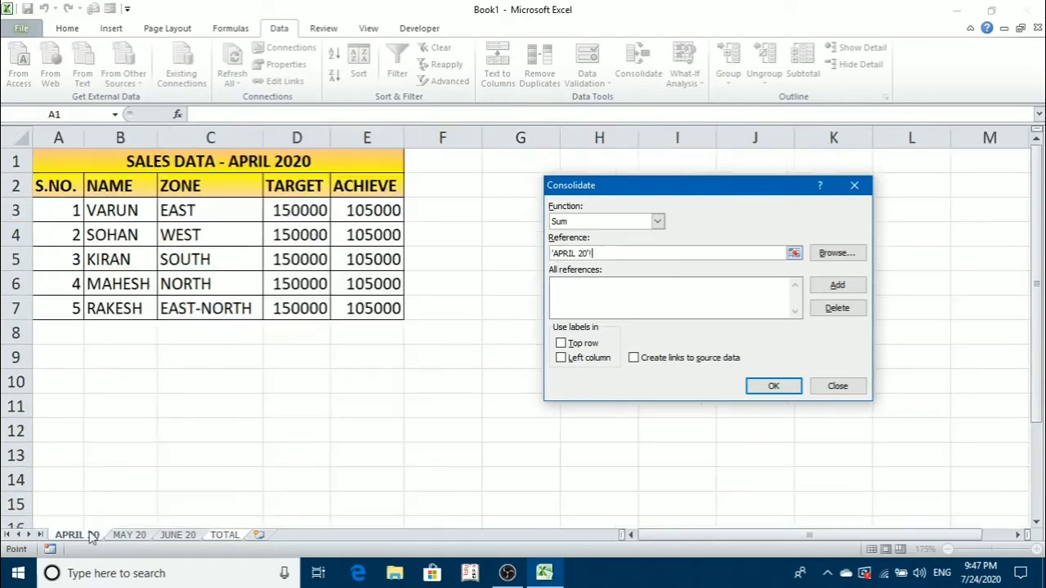
drag(289, 208, 391, 306)
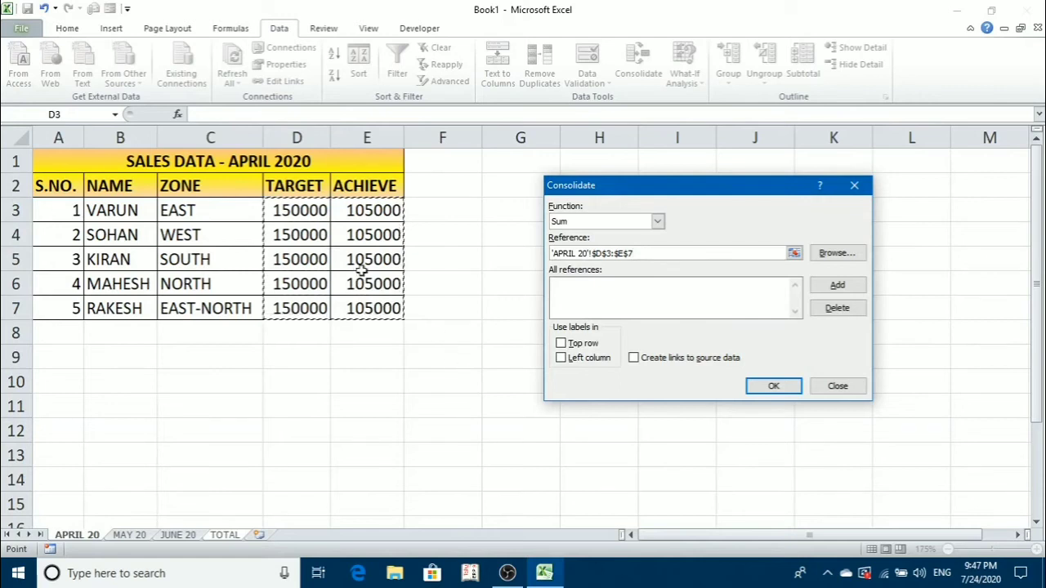
click(825, 286)
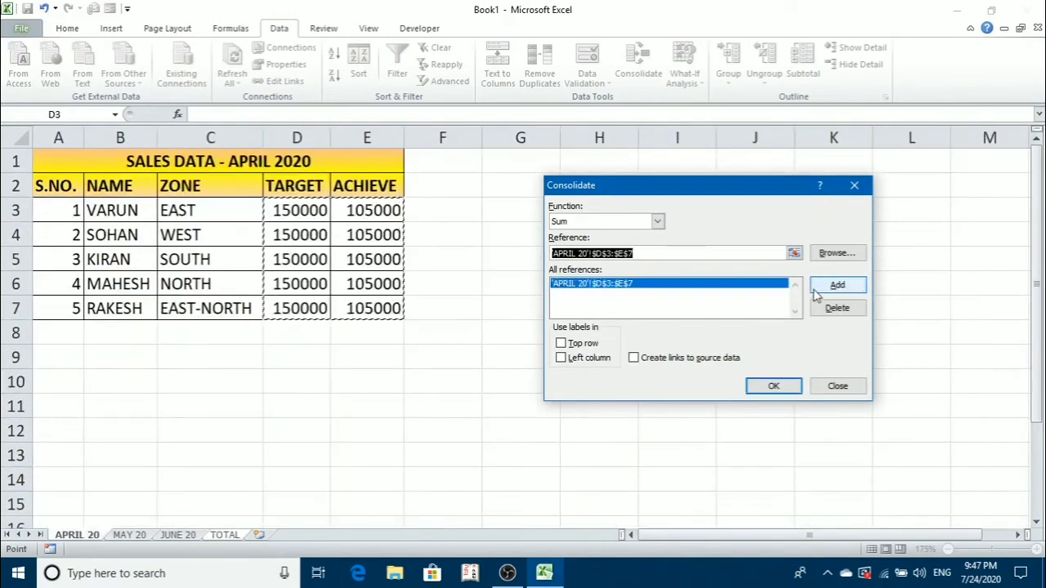
Add the range D3:E7 of the MAY 20 sheet to the consolidation references and dismiss the antivirus alert.
click(136, 535)
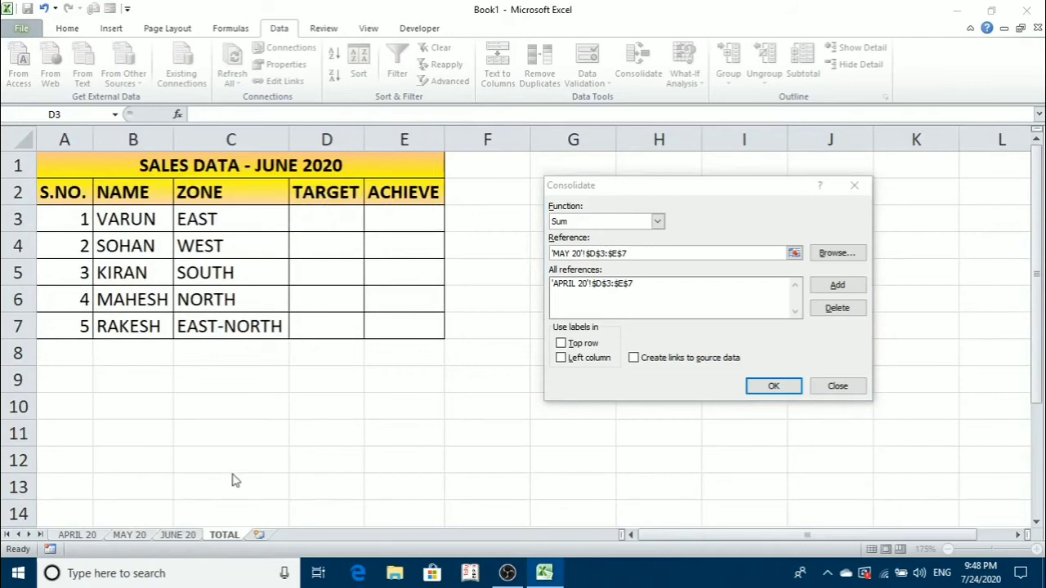
click(827, 285)
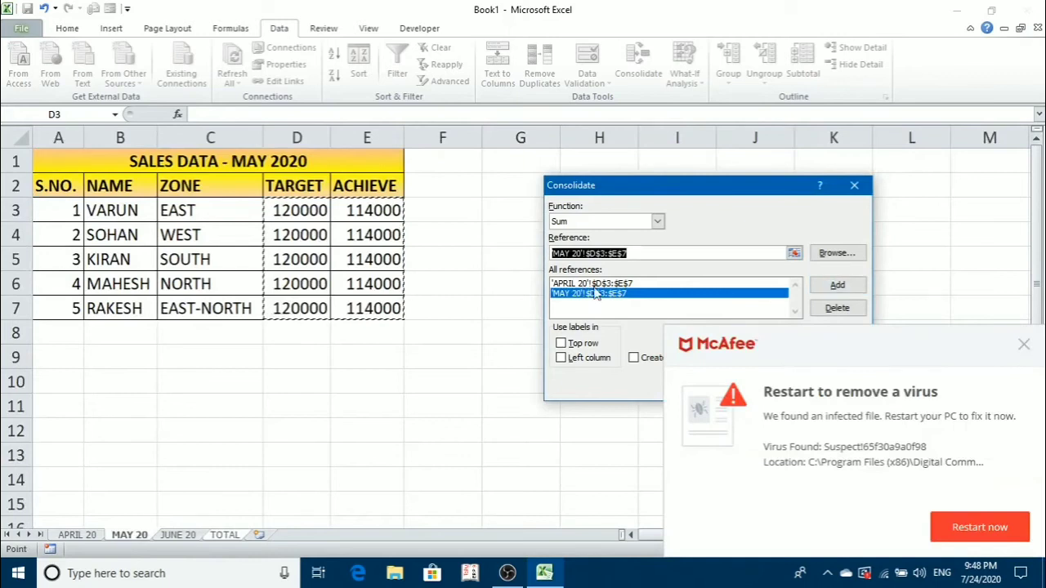
click(1023, 345)
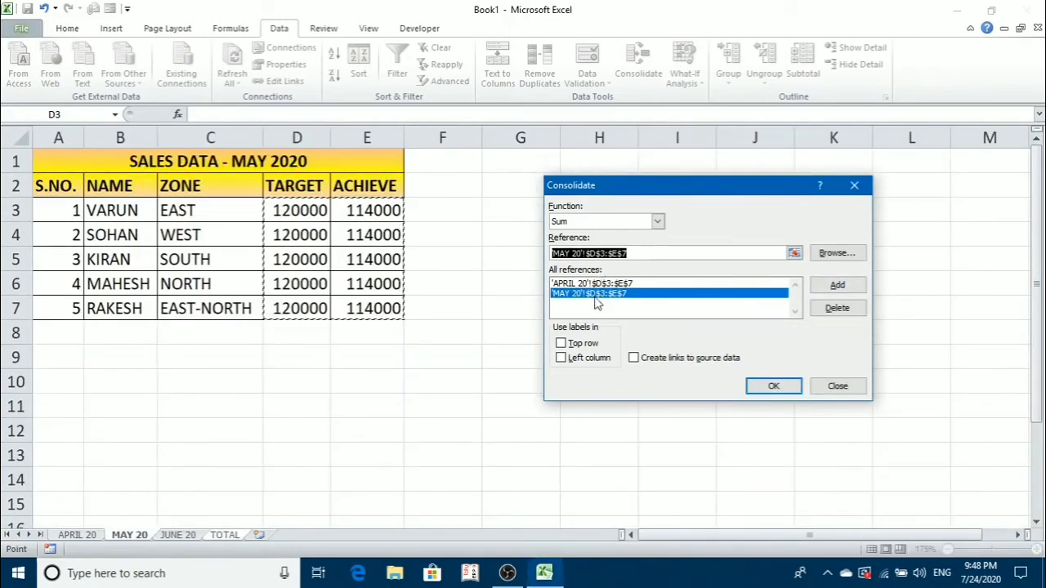
Add the JUNE 20 range D3:E7 to the references and run the consolidation with links to the source data.
click(185, 536)
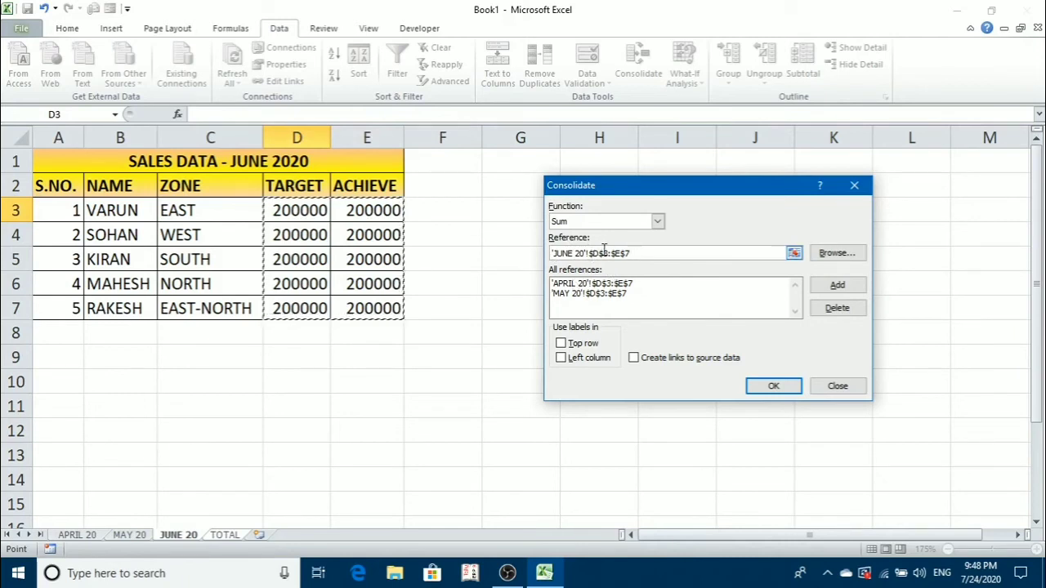
click(836, 285)
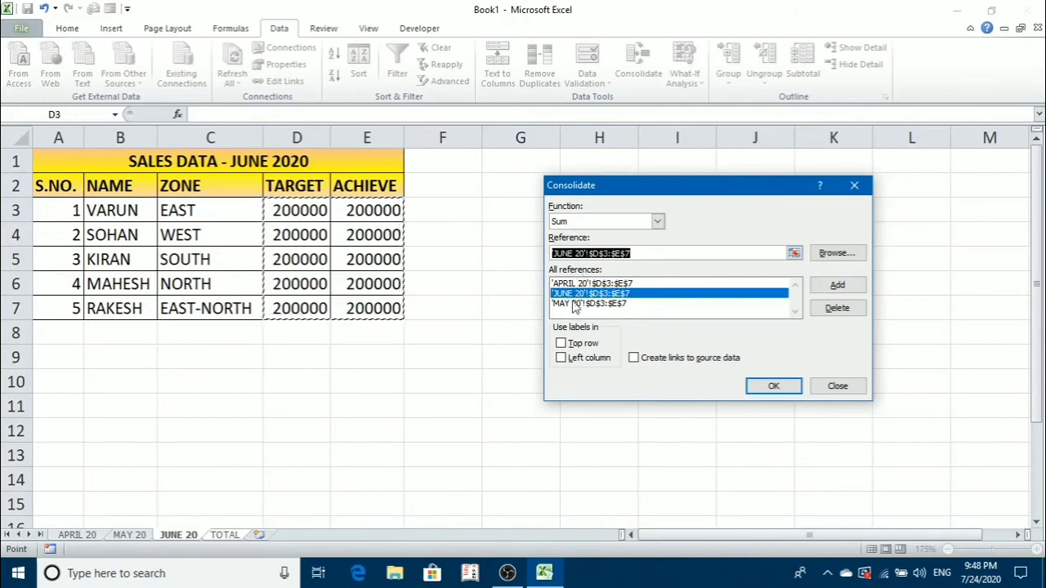
click(634, 358)
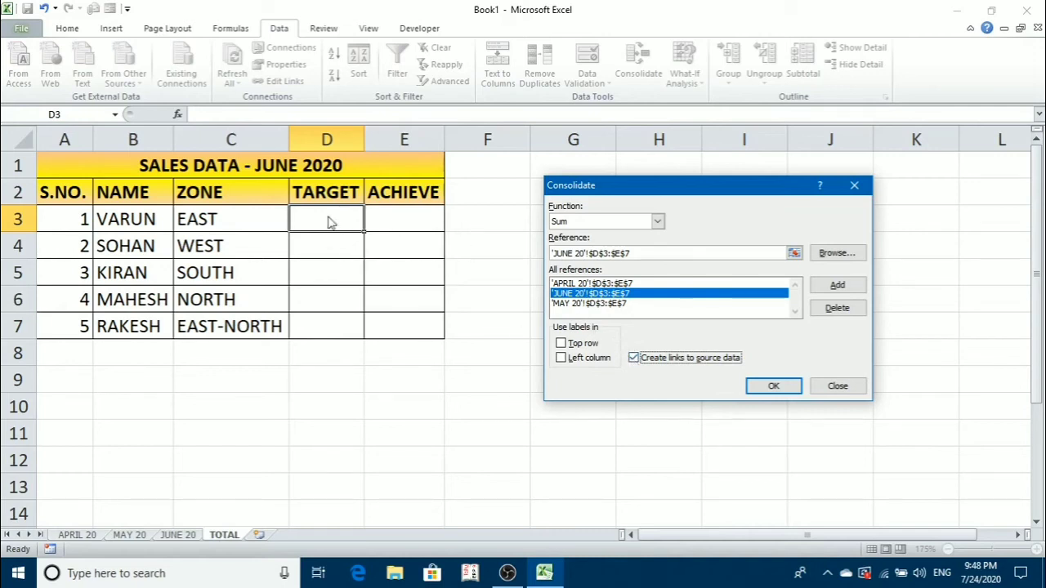
click(773, 387)
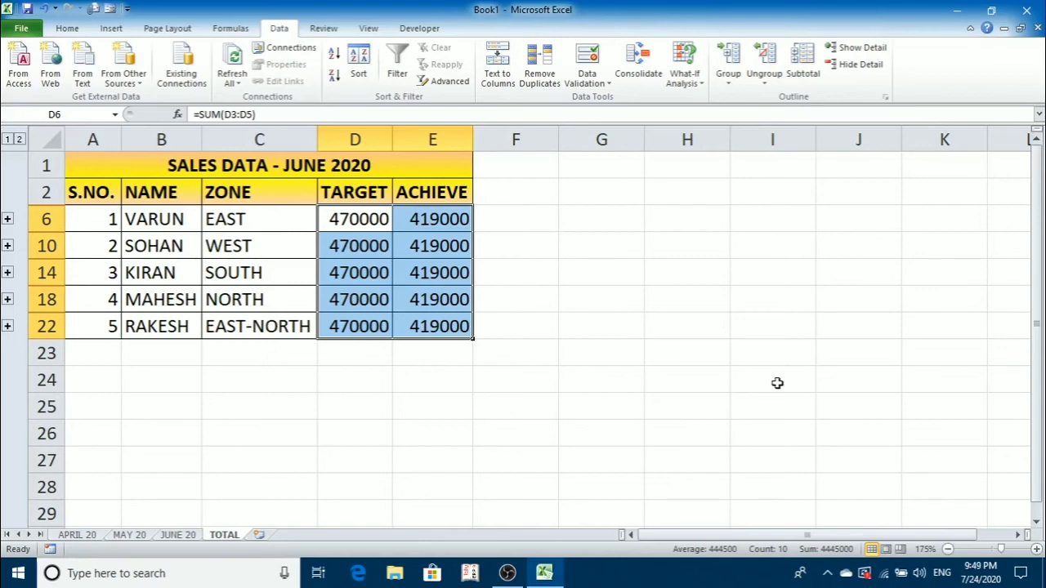
Inspect the formulas behind the consolidated target and achieve cells and review the saved Consolidate references without rerunning it.
click(356, 247)
click(360, 219)
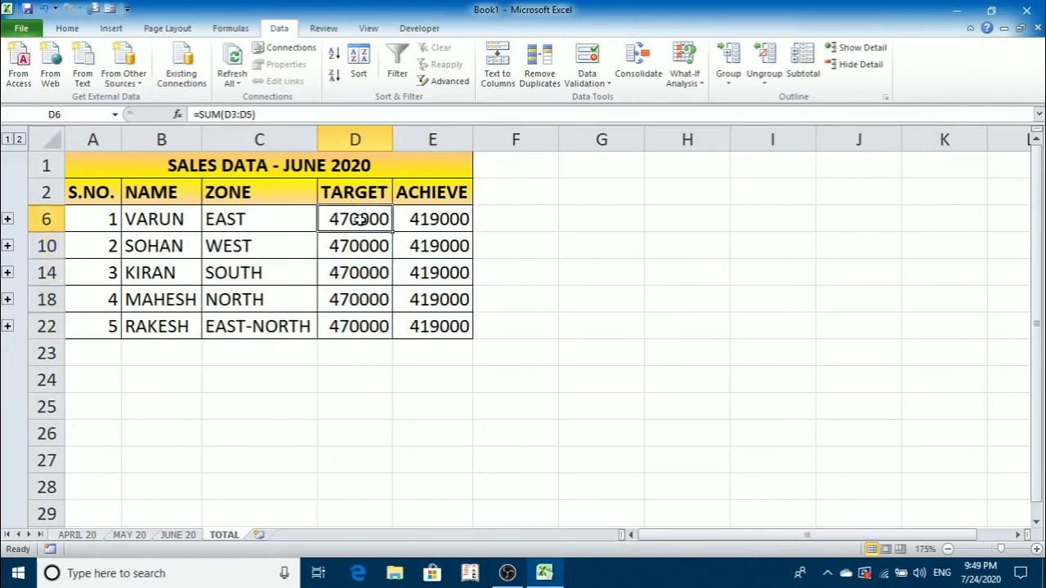
click(421, 220)
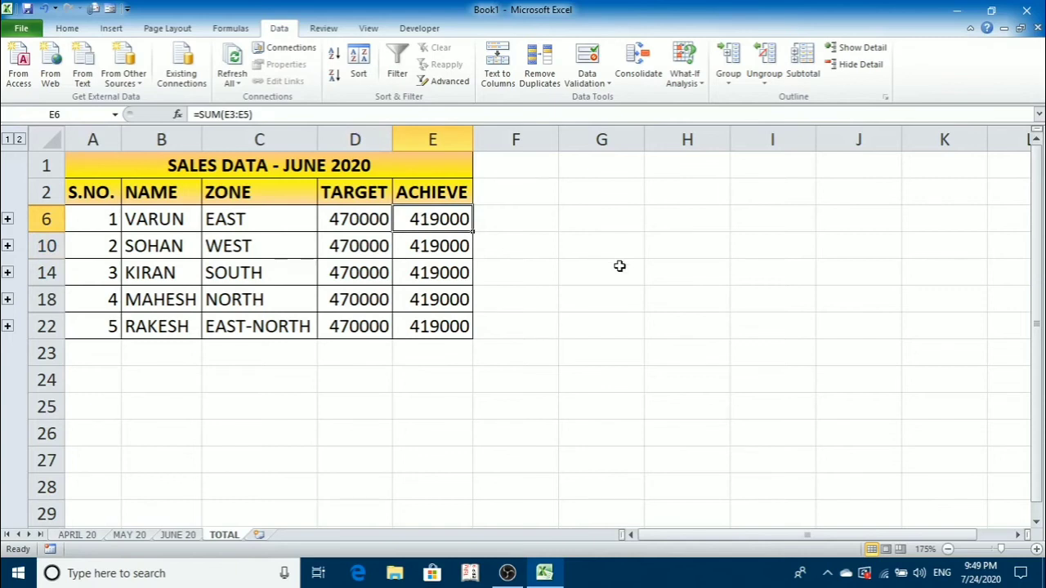
click(363, 302)
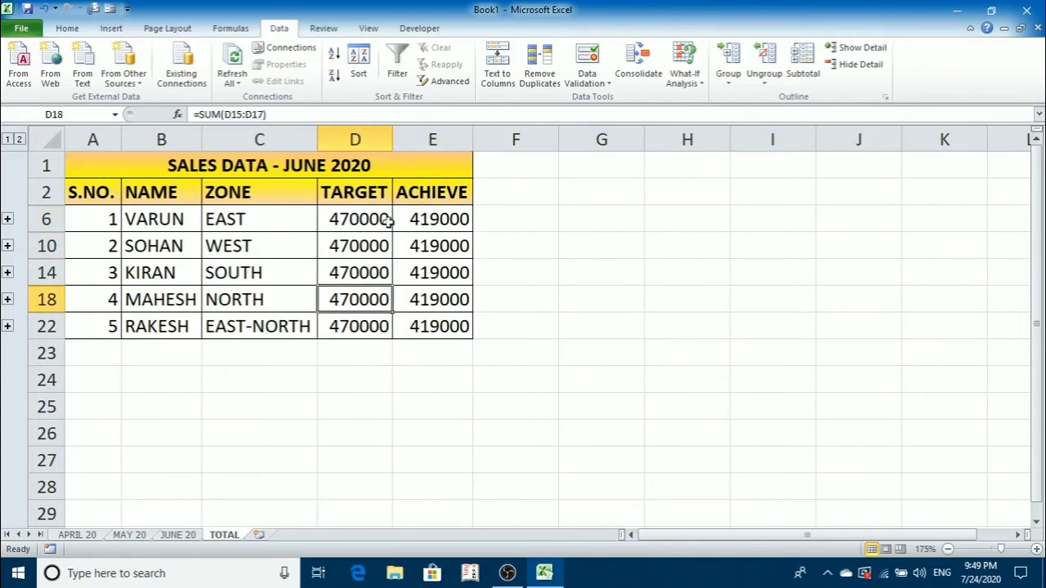
click(629, 75)
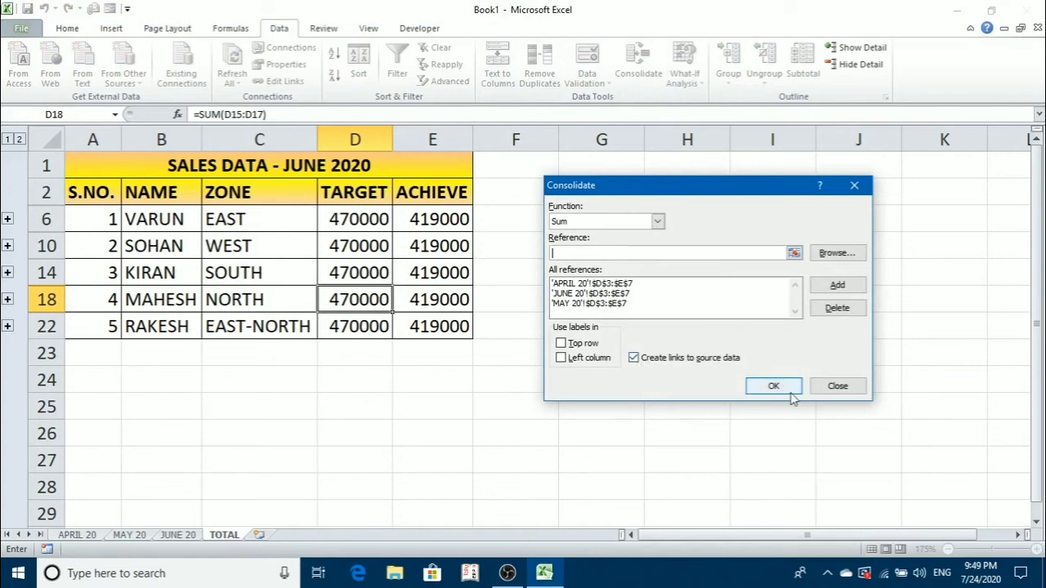
click(817, 394)
On the APRIL 20 sheet, change the achieve formula in E4 to =D4*100%.
click(189, 535)
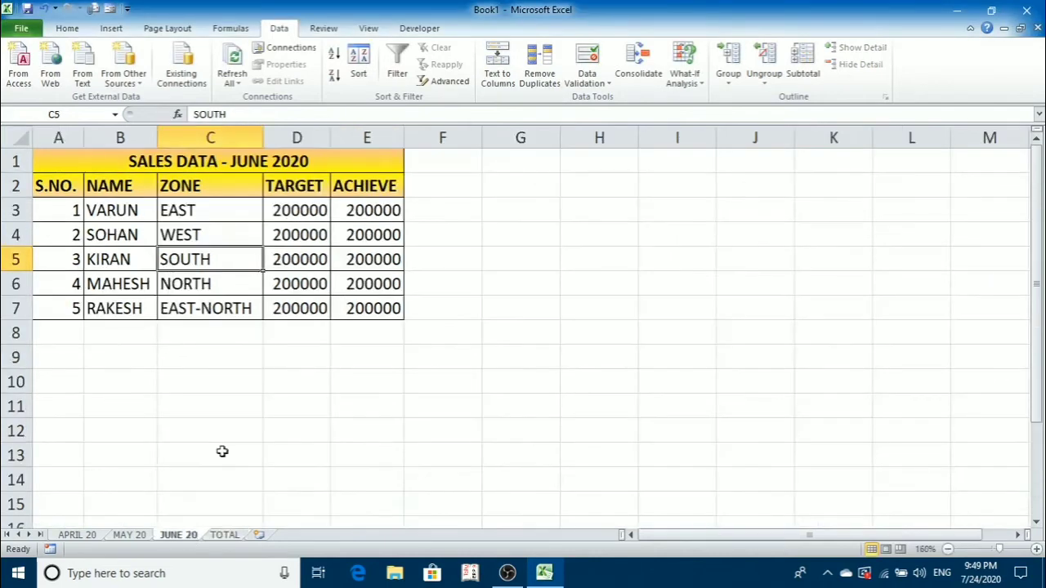
click(145, 235)
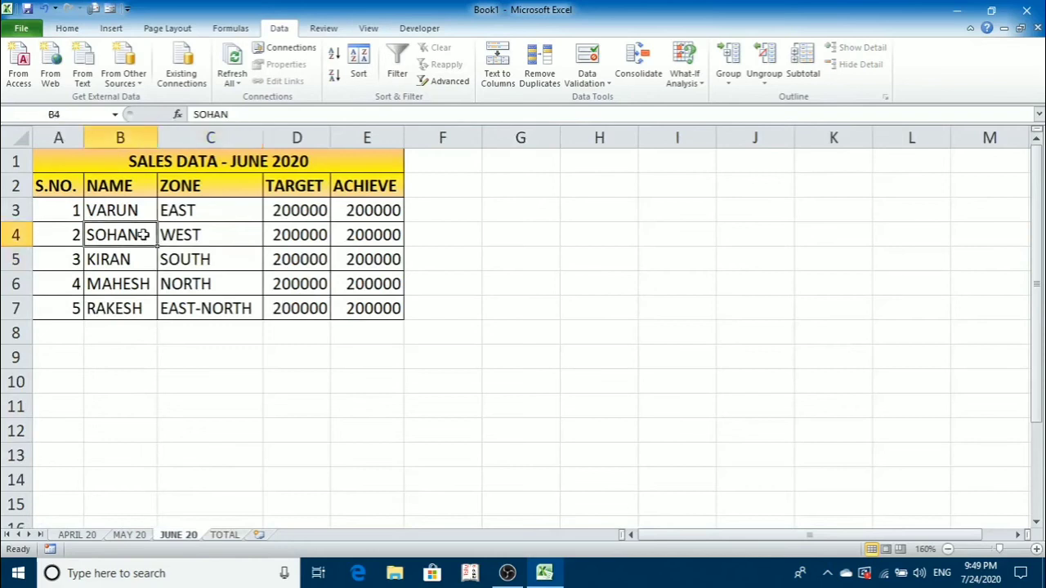
click(360, 230)
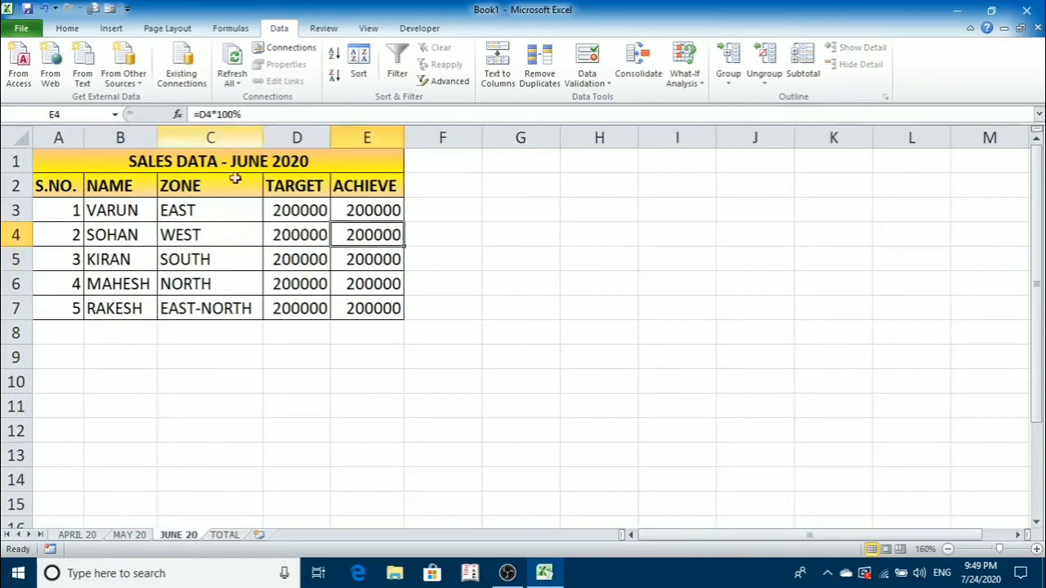
click(82, 536)
click(384, 233)
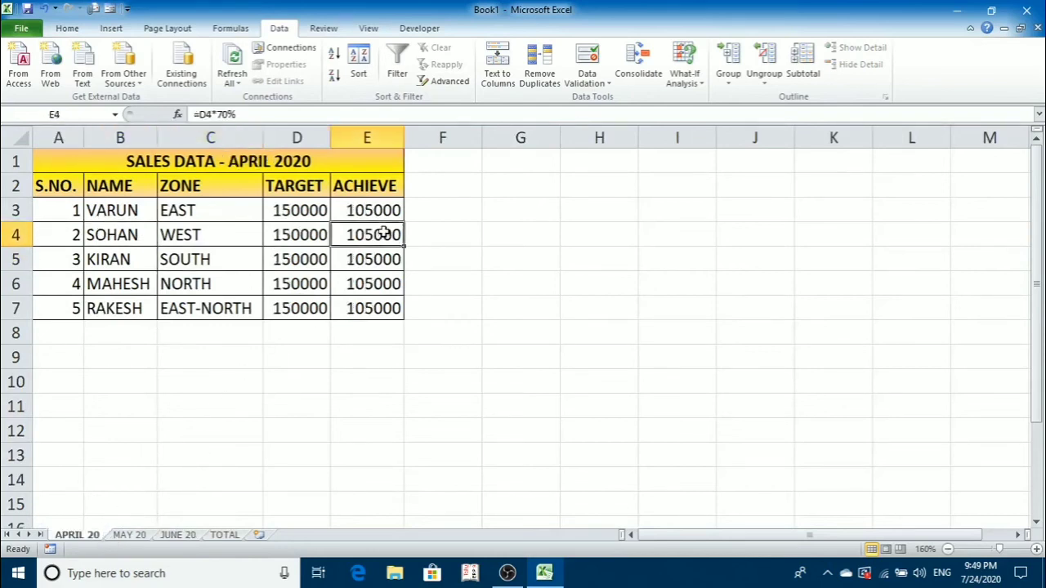
click(230, 115)
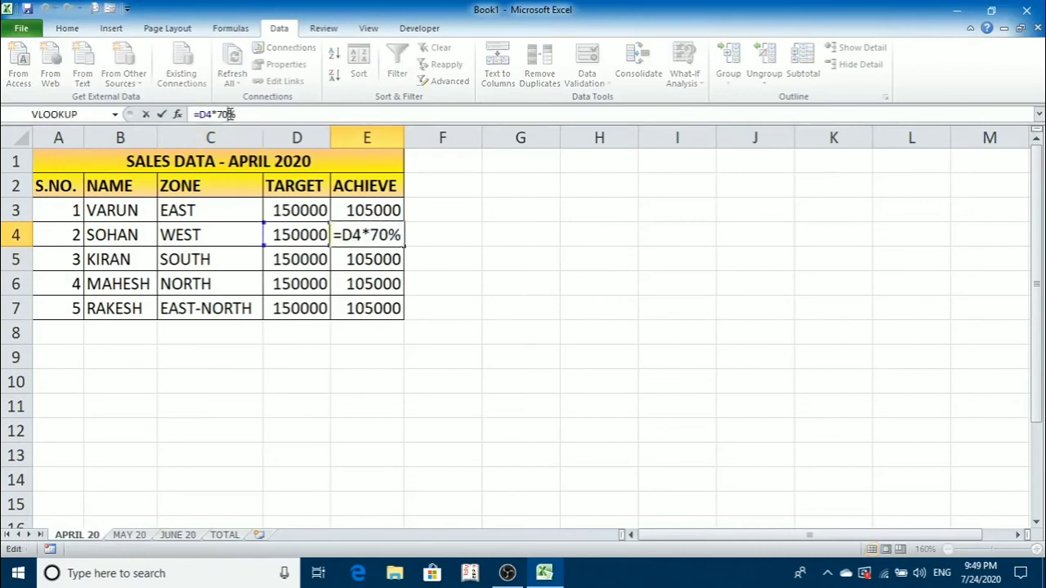
key(BackSpace)
key(BackSpace)
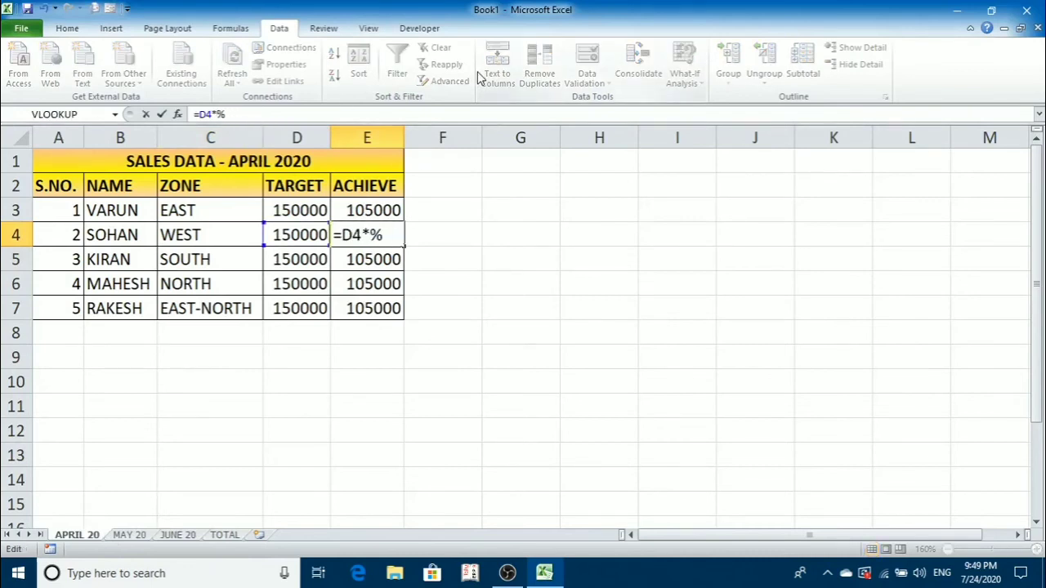
text(100)
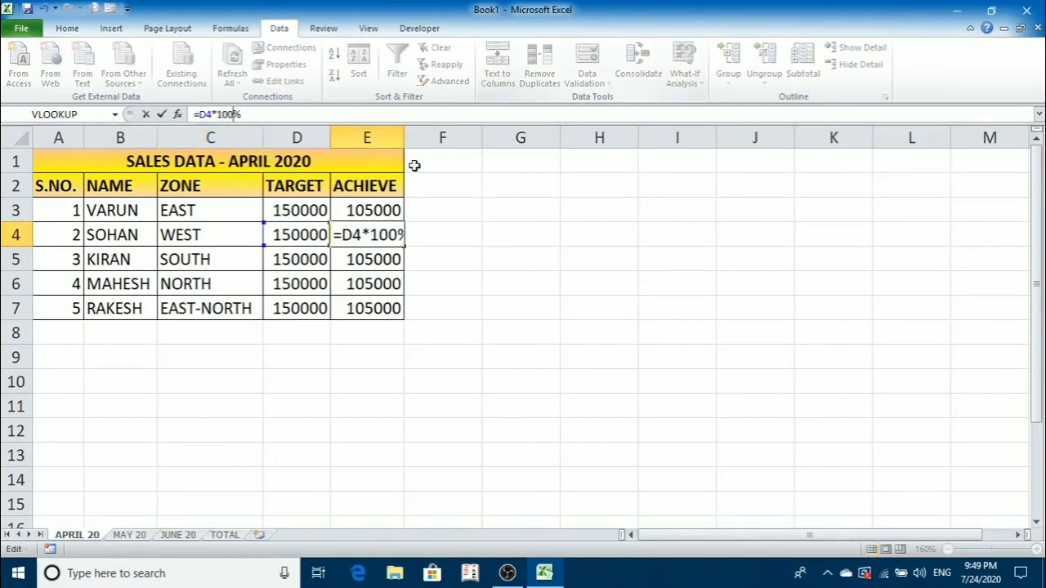
key(Return)
click(372, 235)
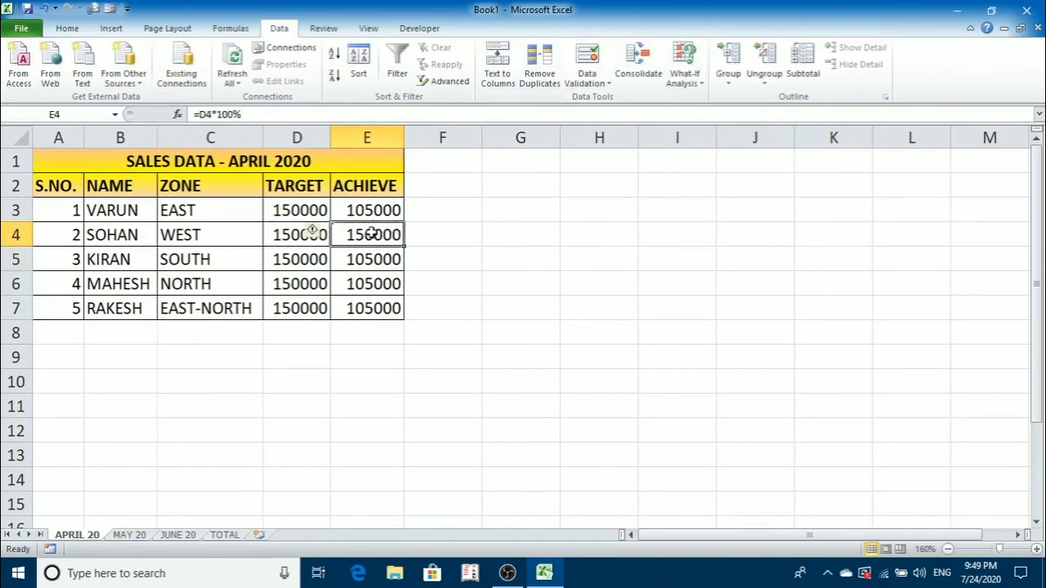
Check the WEST zone's achieve total on the TOTAL sheet and view the functions offered by Consolidate without changing it.
click(224, 535)
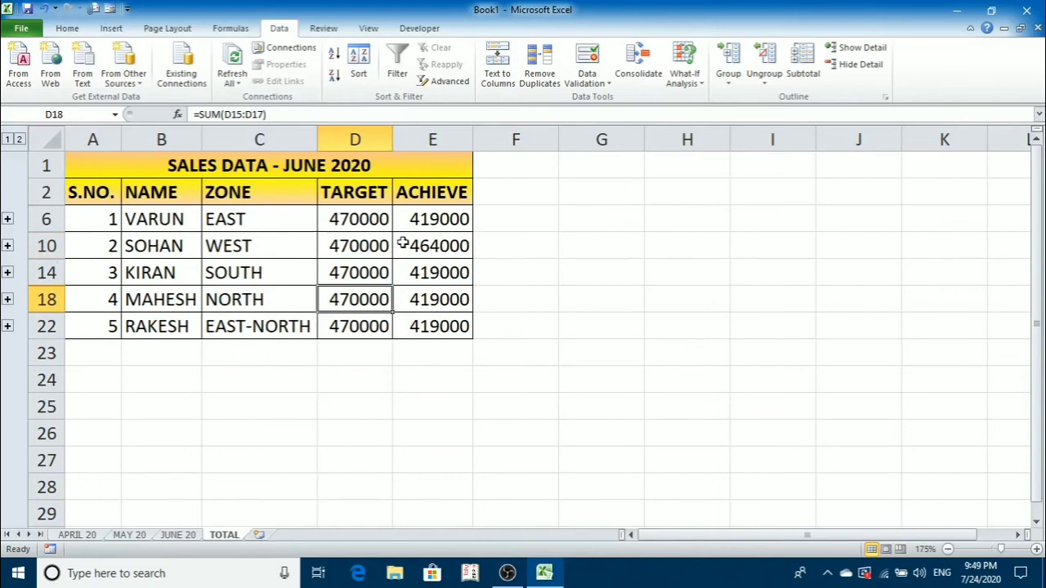
click(645, 82)
click(606, 222)
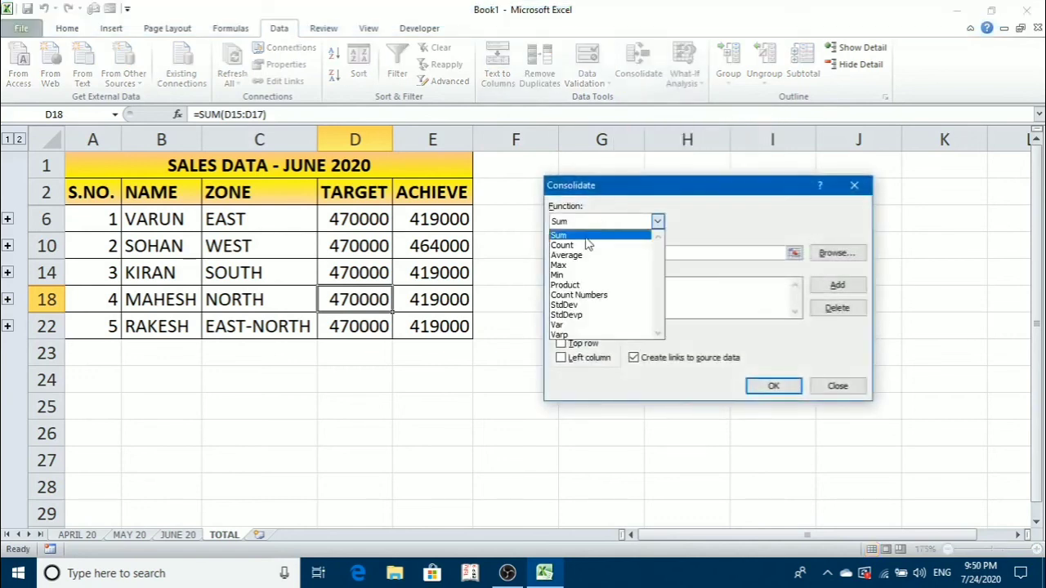
click(835, 386)
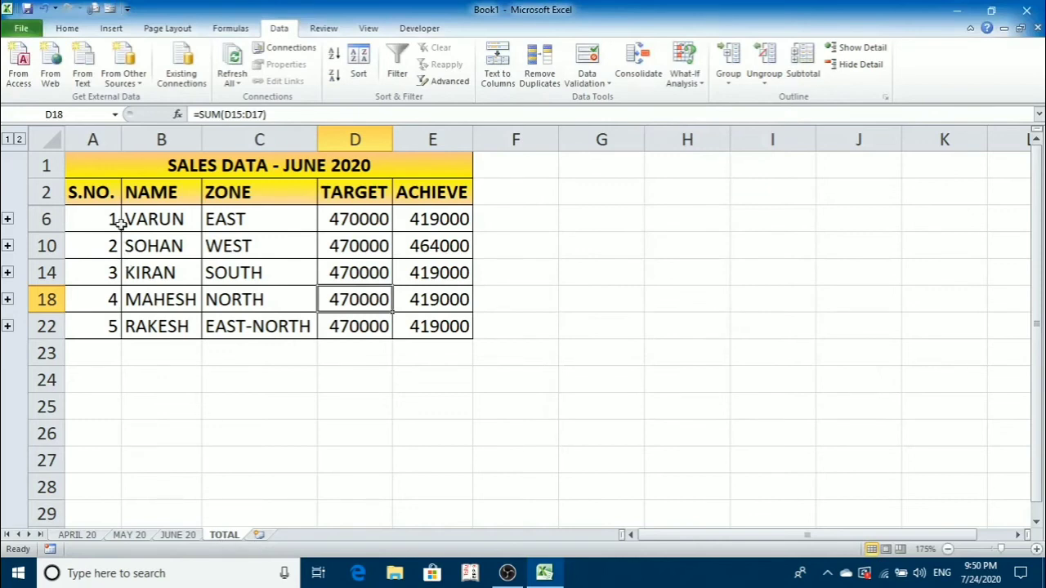
Copy the entire sales table from the JUNE 20 sheet into a new worksheet starting at A1.
click(187, 286)
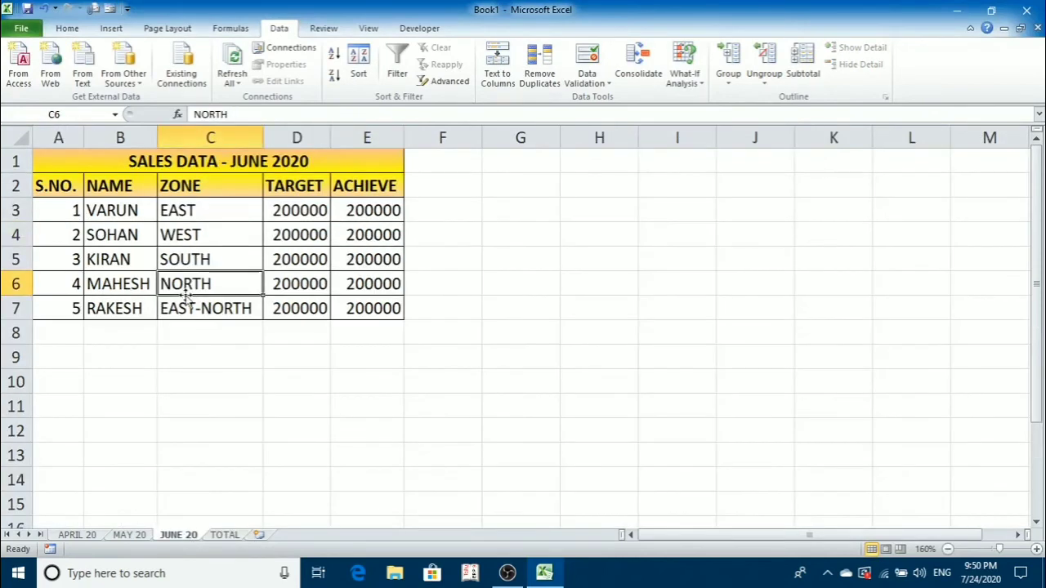
key(ctrl+a)
key(ctrl+c)
click(260, 535)
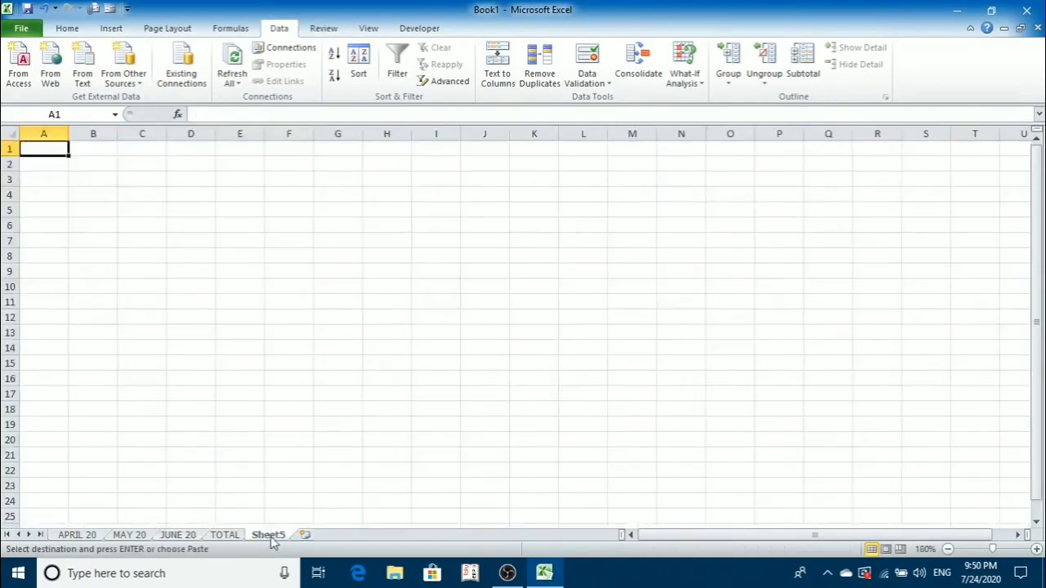
key(ctrl+v)
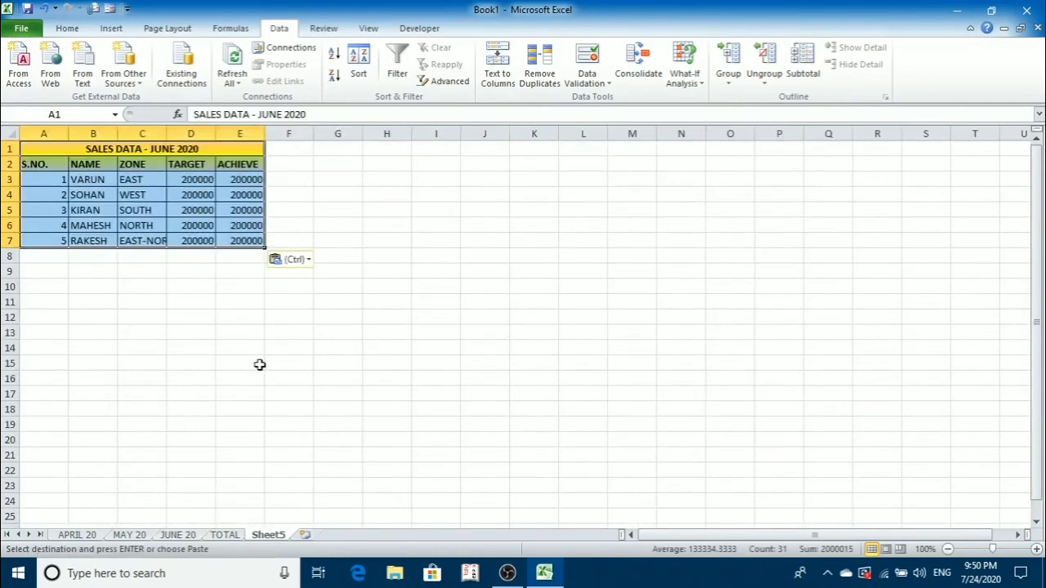
scroll(259, 364, up, 4)
Clear the copied target and achieve values in D3:E7 on the new sheet.
click(314, 211)
drag(314, 210, 403, 285)
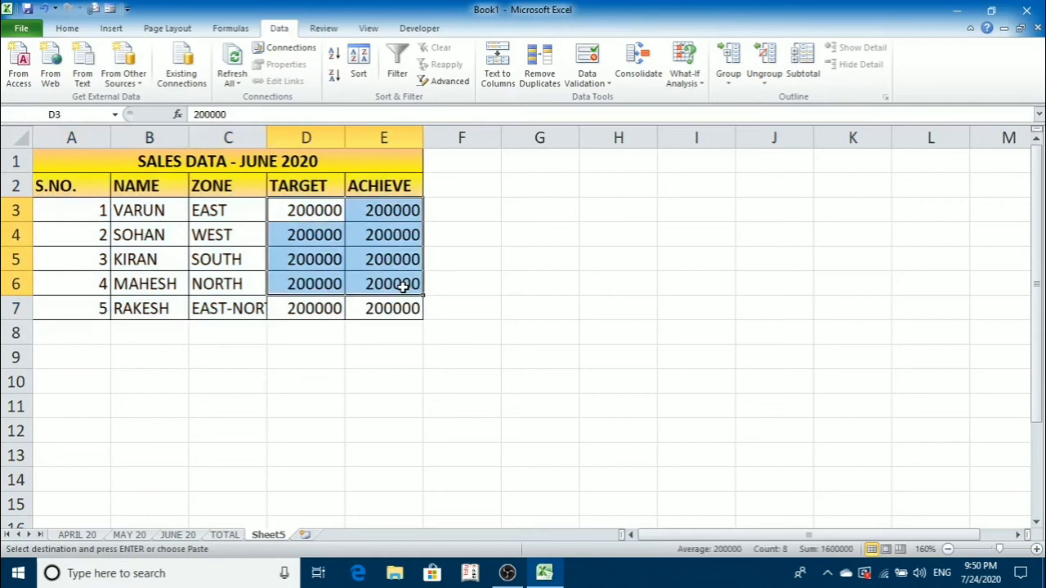
key(shift+Down)
key(Delete)
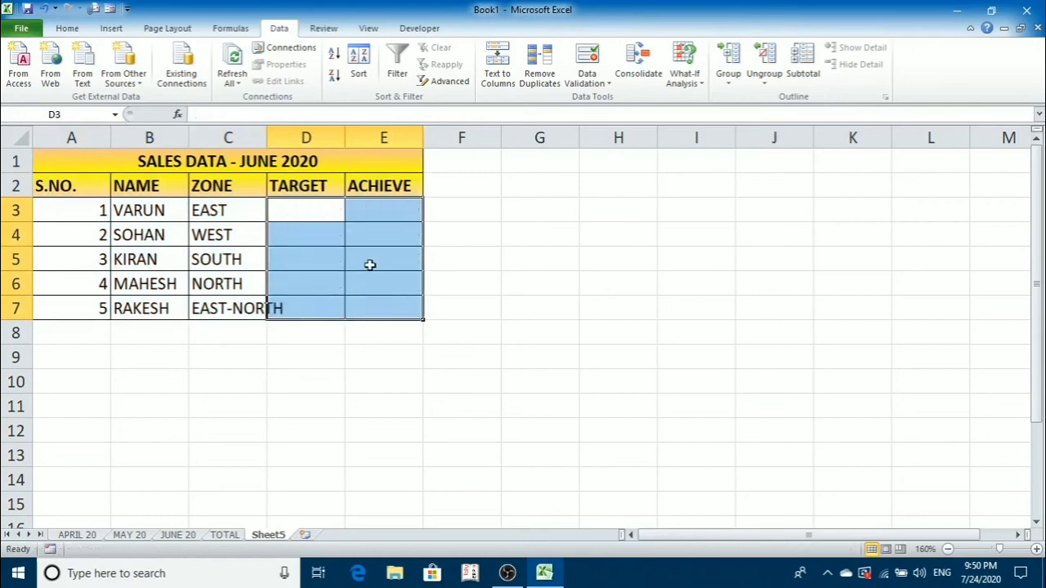
Start a consolidation at D3 of the new sheet, adding D3:E7 from APRIL 20, MAY 20 and JUNE 20 as references.
click(306, 214)
click(635, 73)
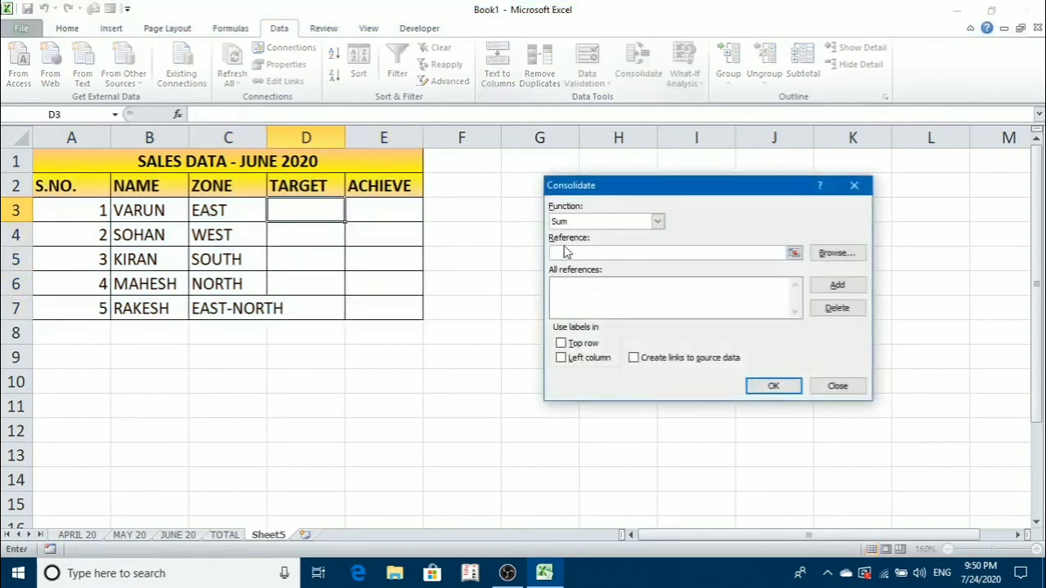
click(90, 535)
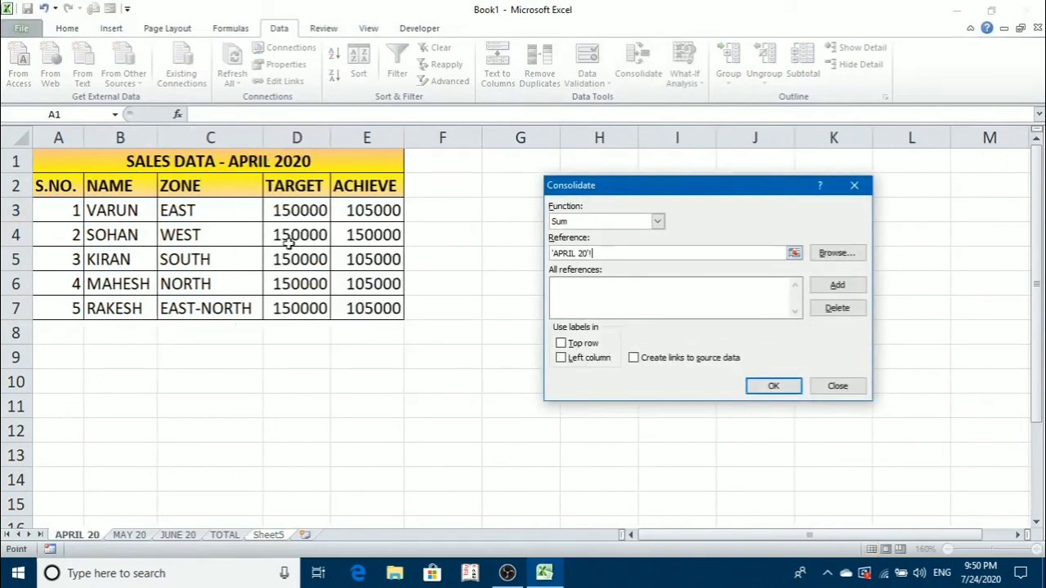
drag(291, 211, 374, 302)
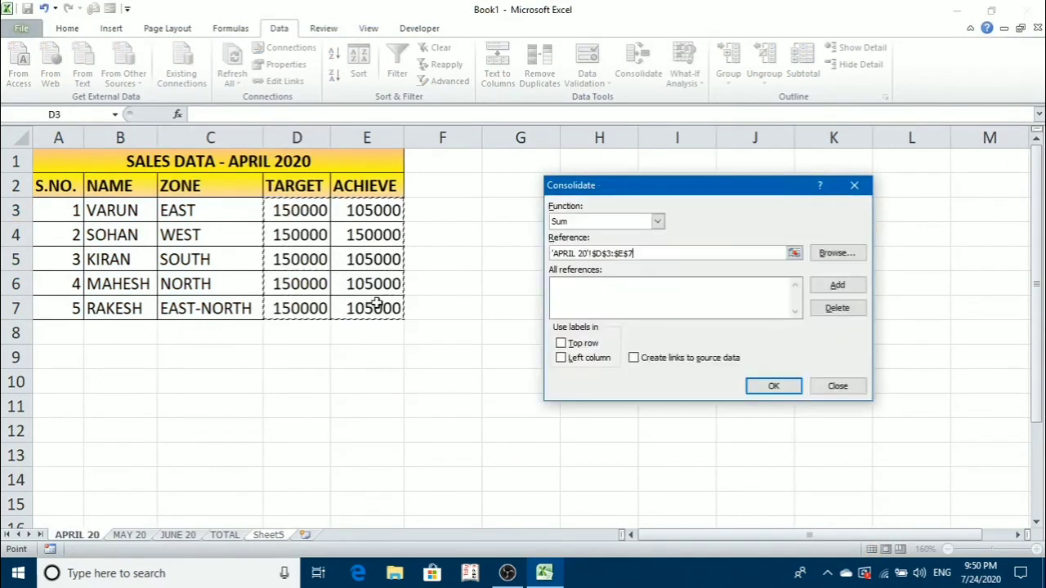
click(836, 286)
click(137, 536)
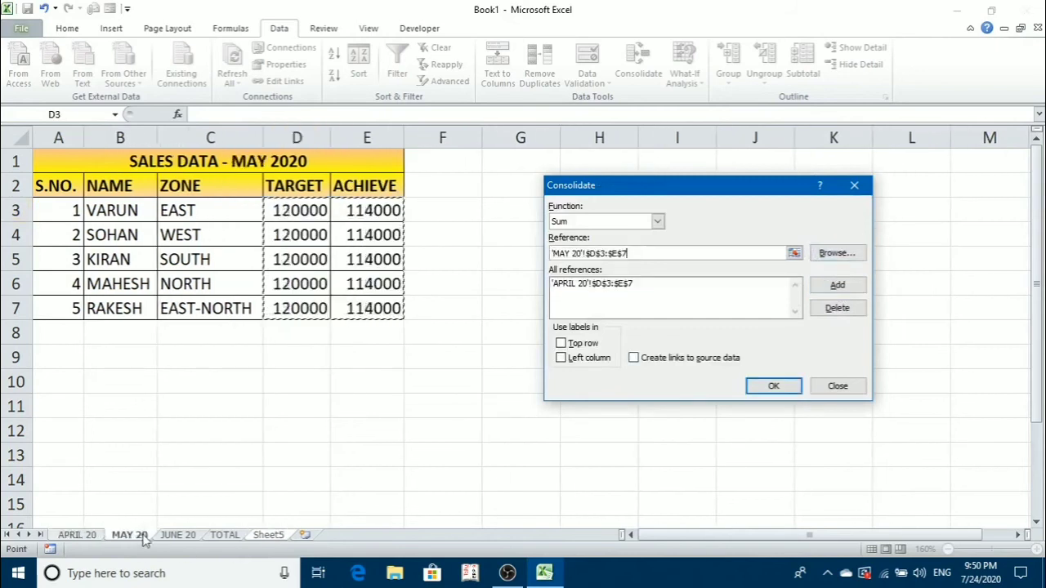
click(837, 286)
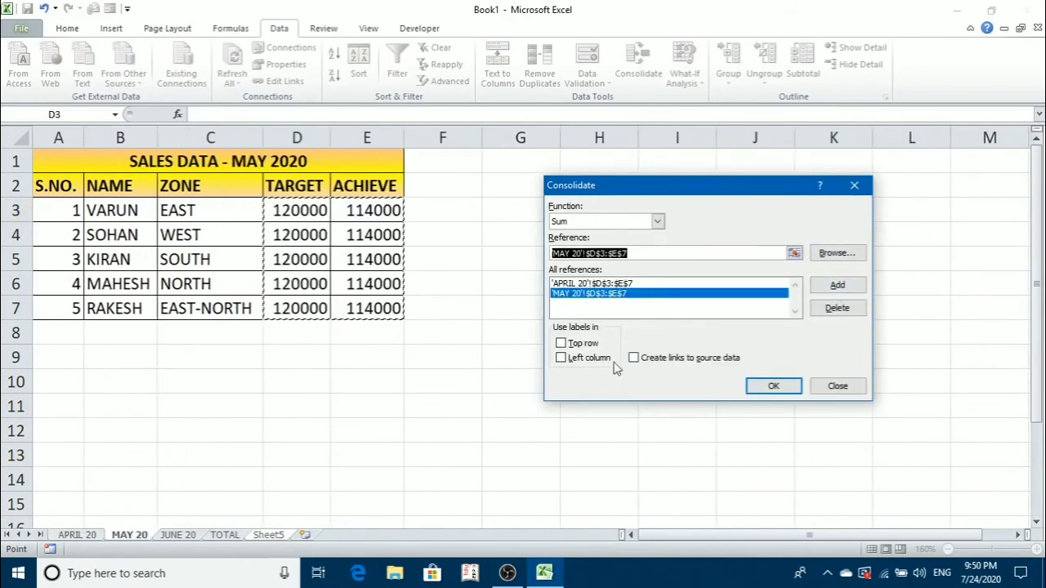
click(188, 535)
click(837, 285)
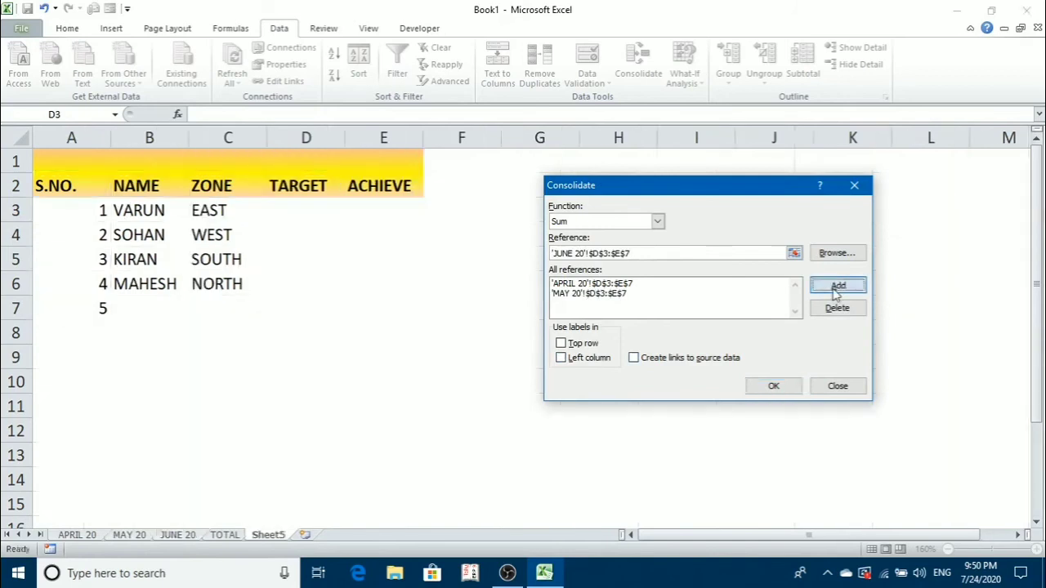
Set the consolidation function to Average and run it with links to the source data.
click(631, 226)
click(602, 255)
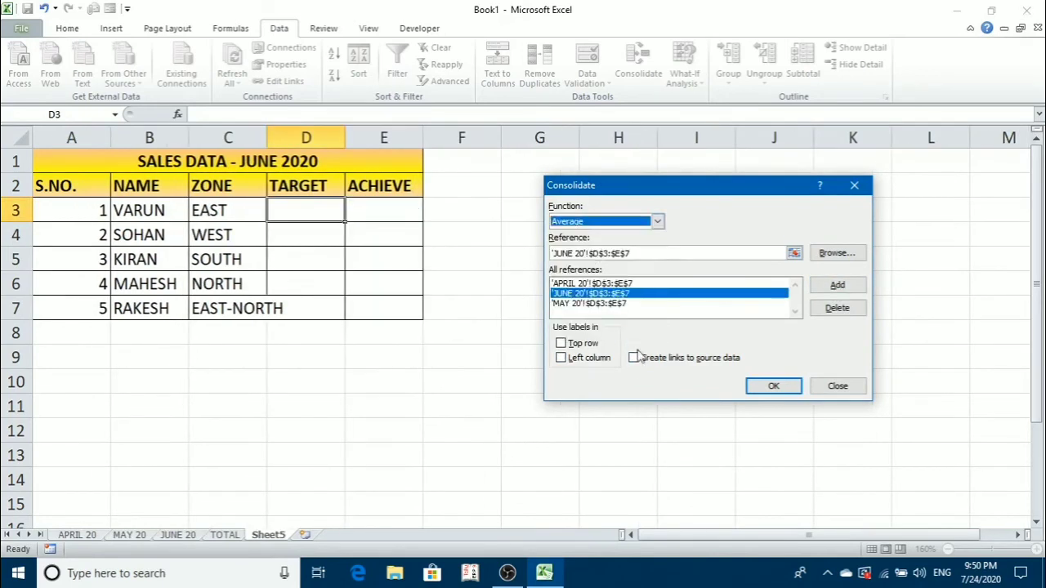
click(635, 359)
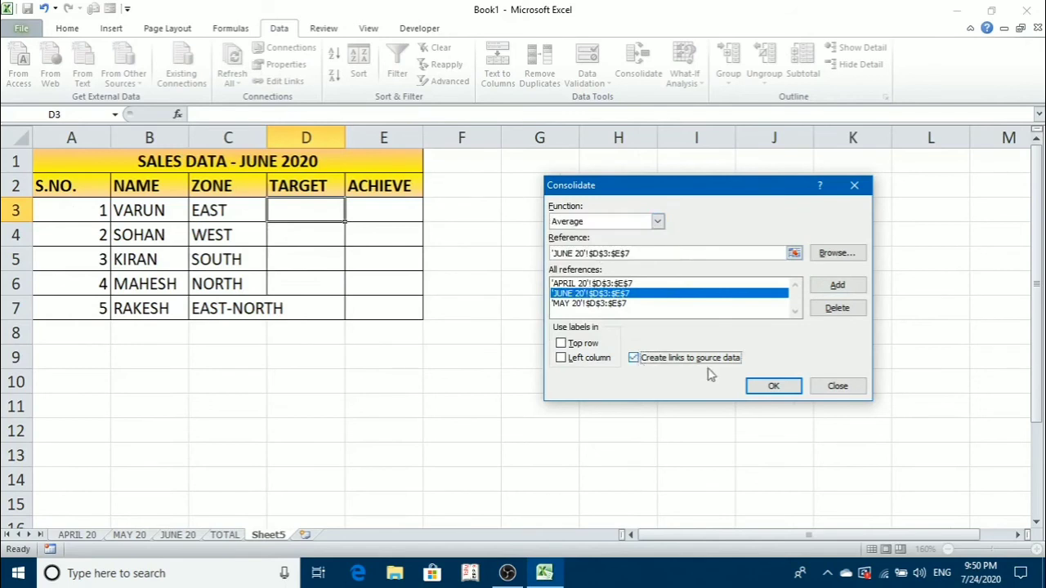
click(760, 383)
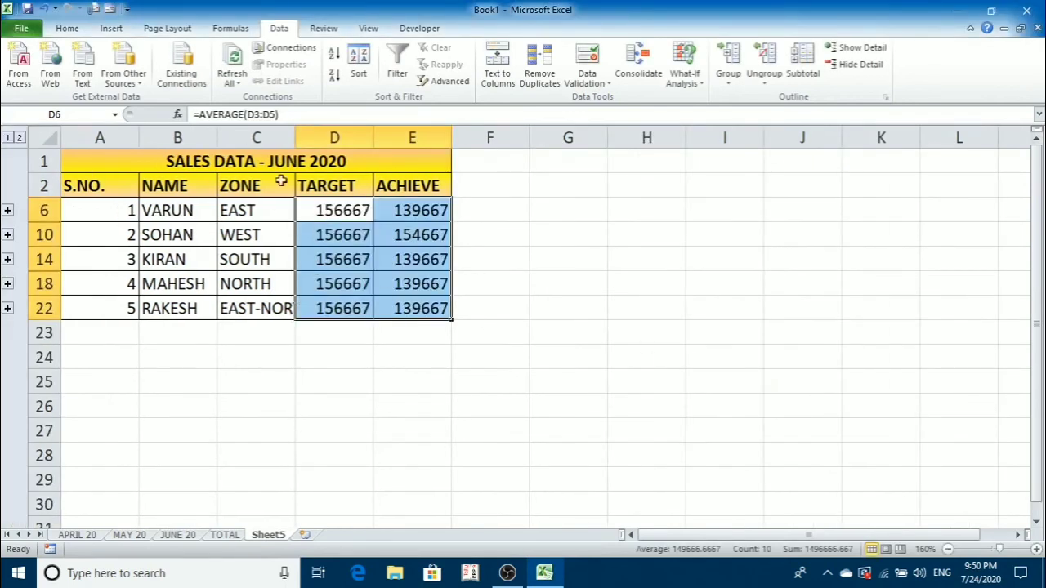
Fit the S.NO. and ZONE column widths to their contents and check the formula behind the NORTH zone's averaged target.
double_click(142, 140)
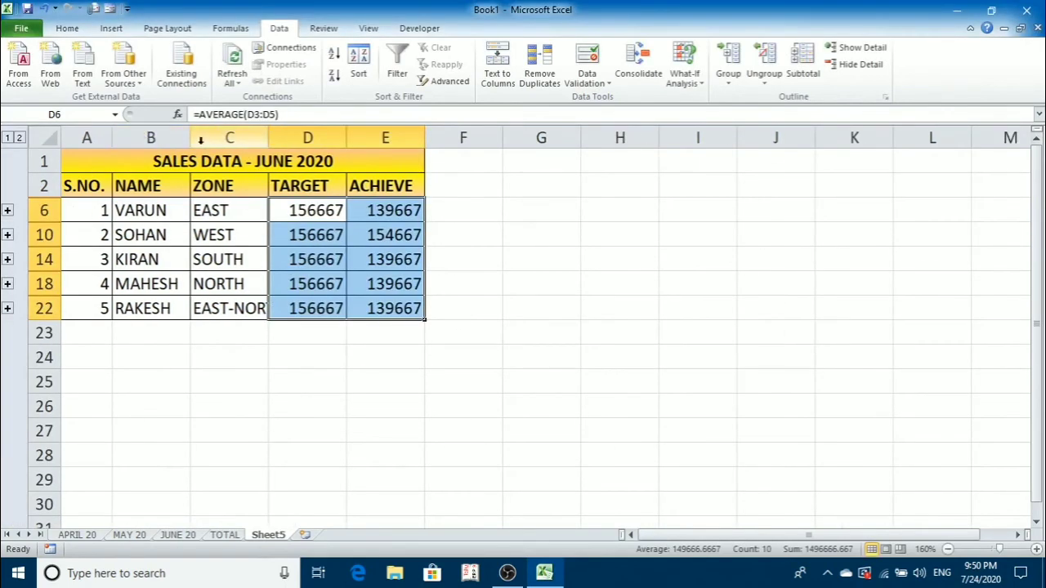
double_click(267, 137)
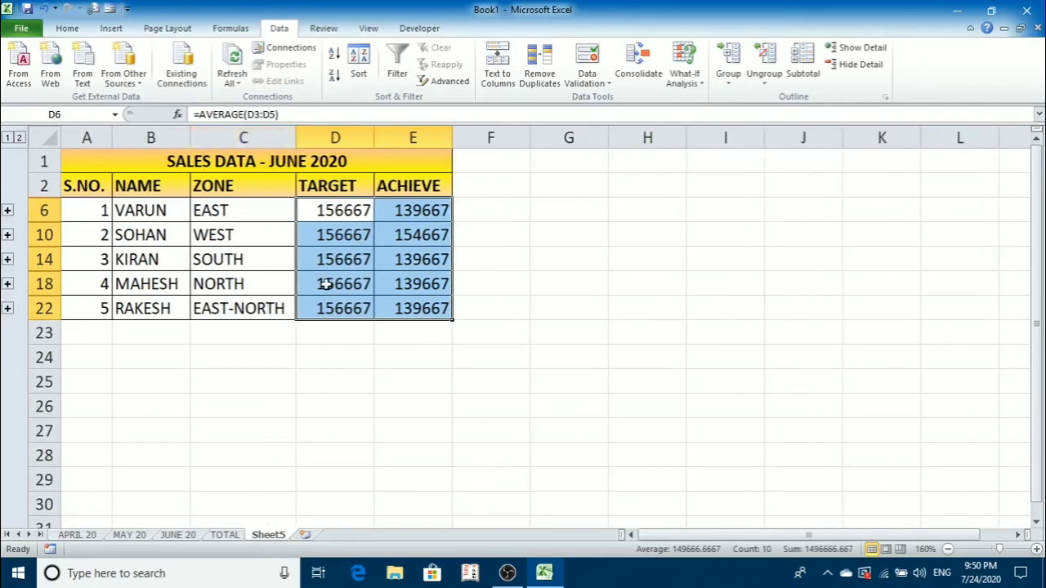
click(324, 283)
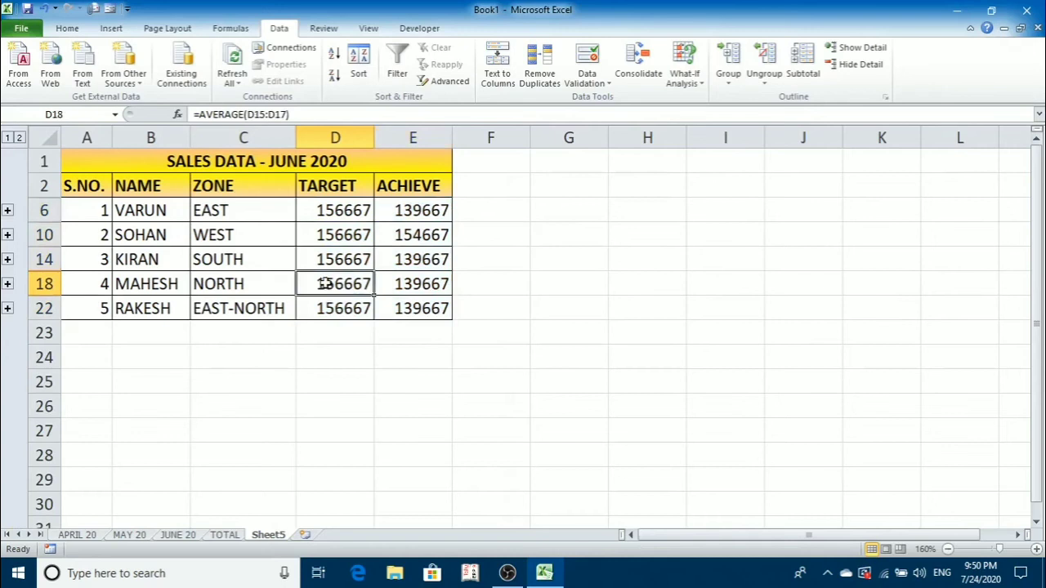
click(178, 535)
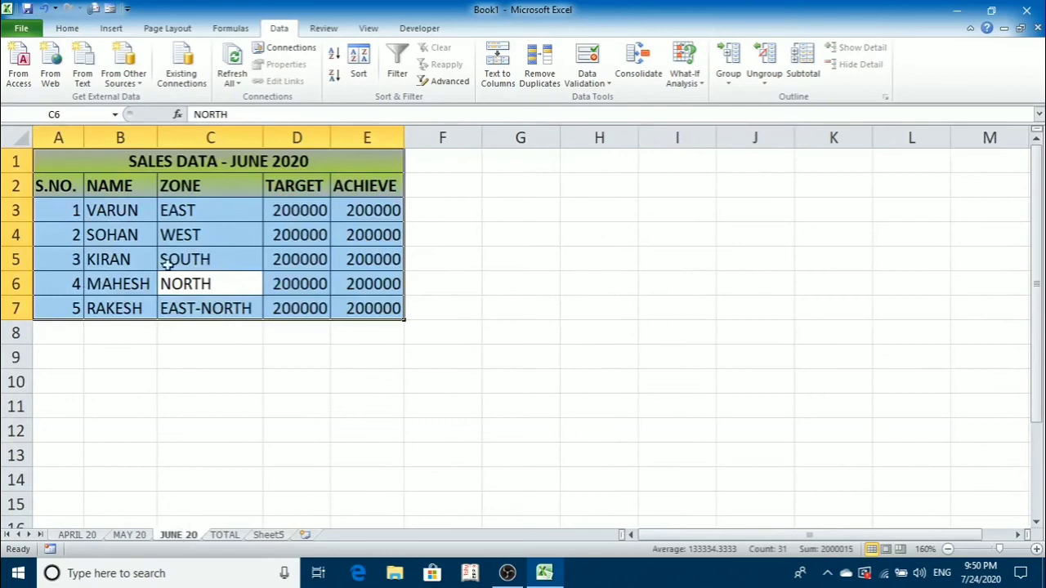
click(292, 210)
click(62, 187)
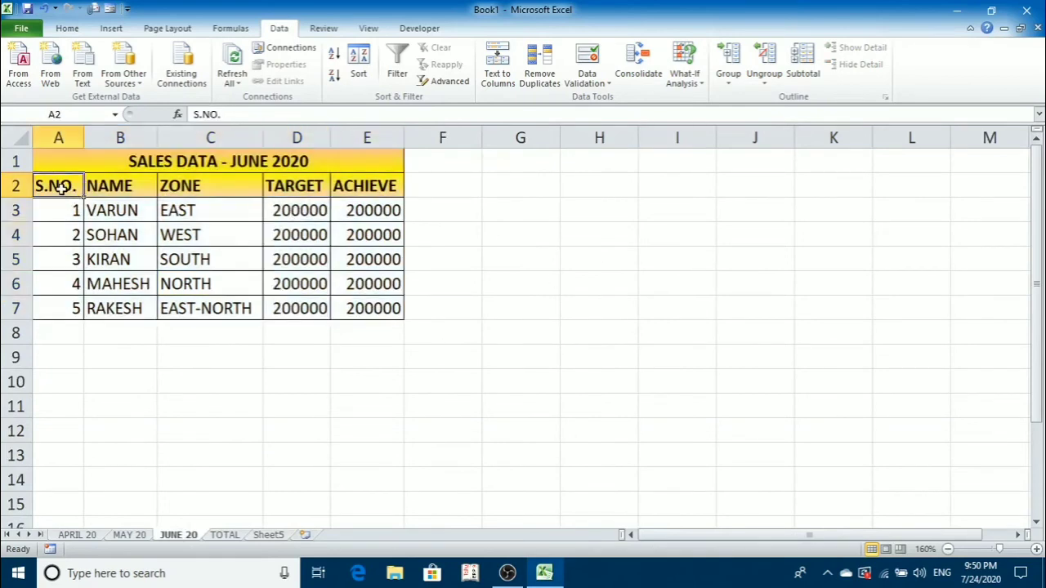
On the TOTAL sheet, expand the EAST, WEST and SOUTH groups to show their monthly source rows.
click(223, 535)
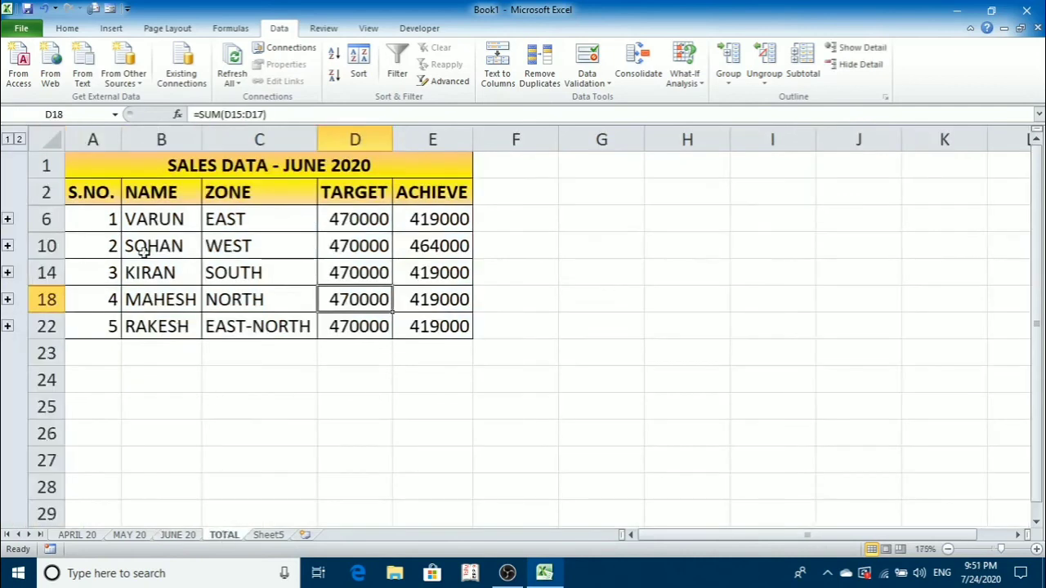
click(7, 220)
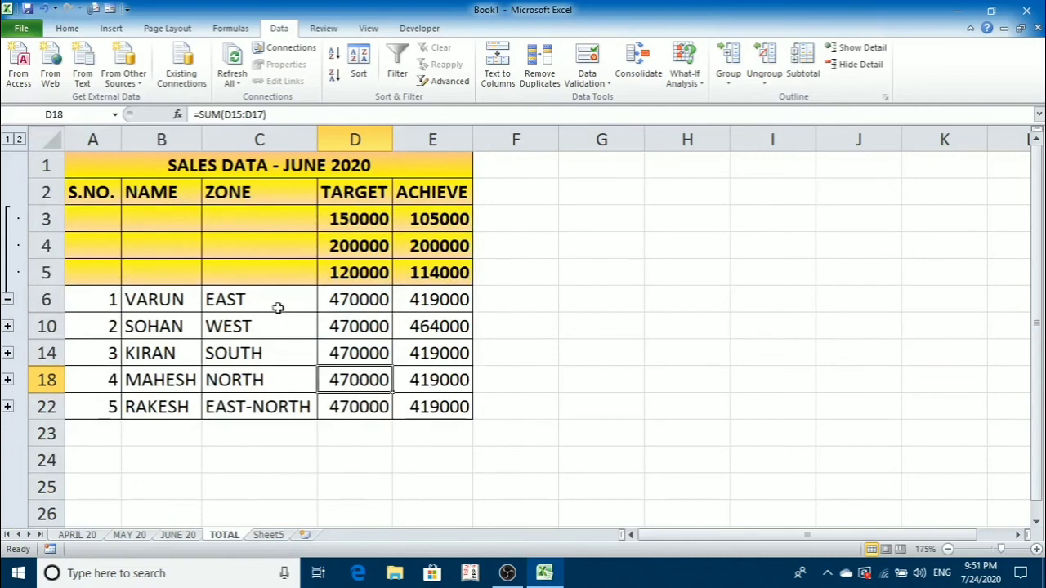
click(7, 326)
click(8, 433)
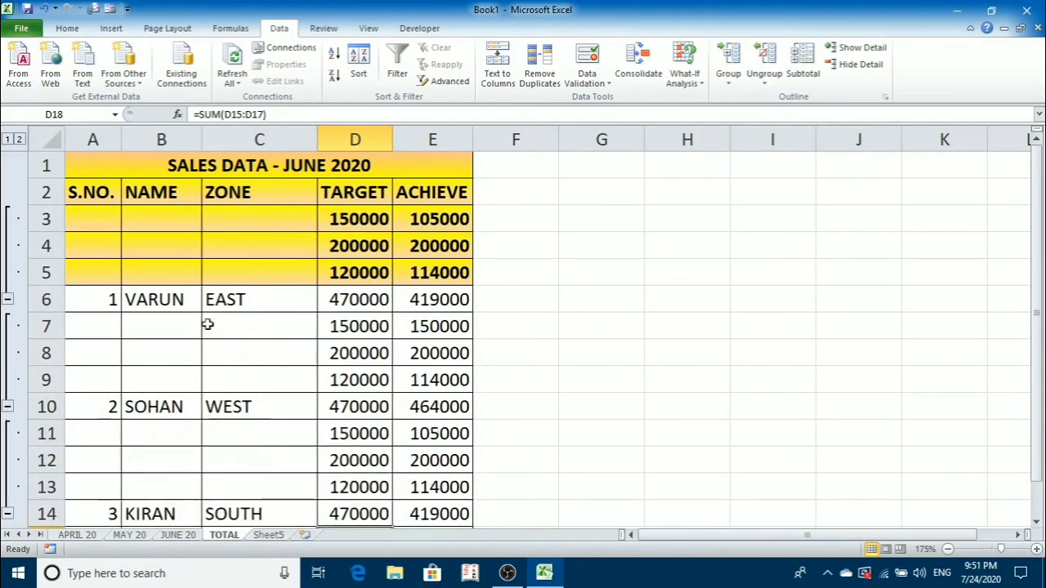
Add filters to the TOTAL sheet's table from the header row A2:E2 down to row 22.
drag(90, 199, 434, 404)
click(59, 31)
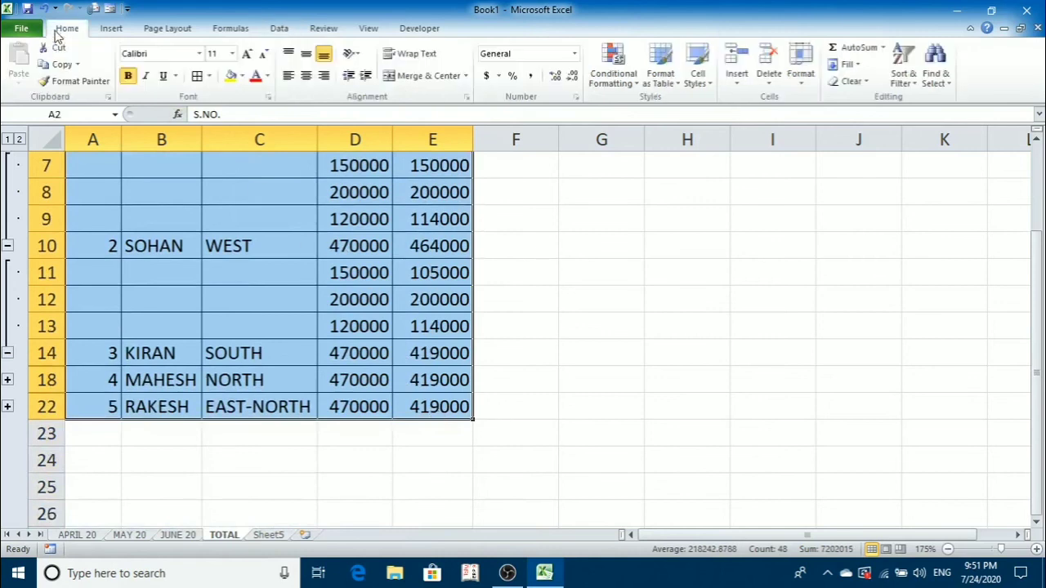
click(897, 82)
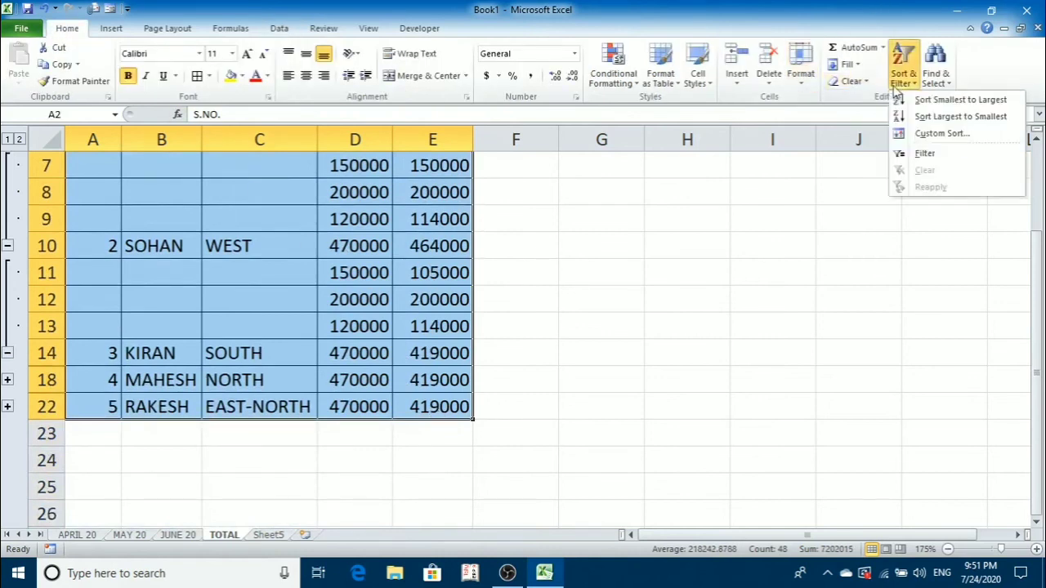
click(920, 153)
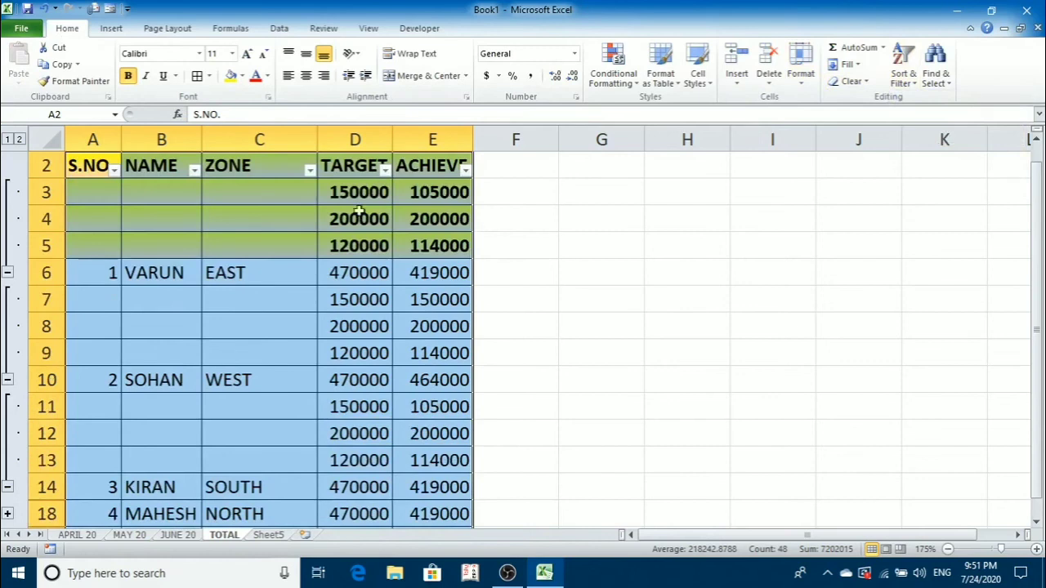
Sort the TOTAL table by the NAME column from A to Z and re-sort it from Z to A.
click(384, 170)
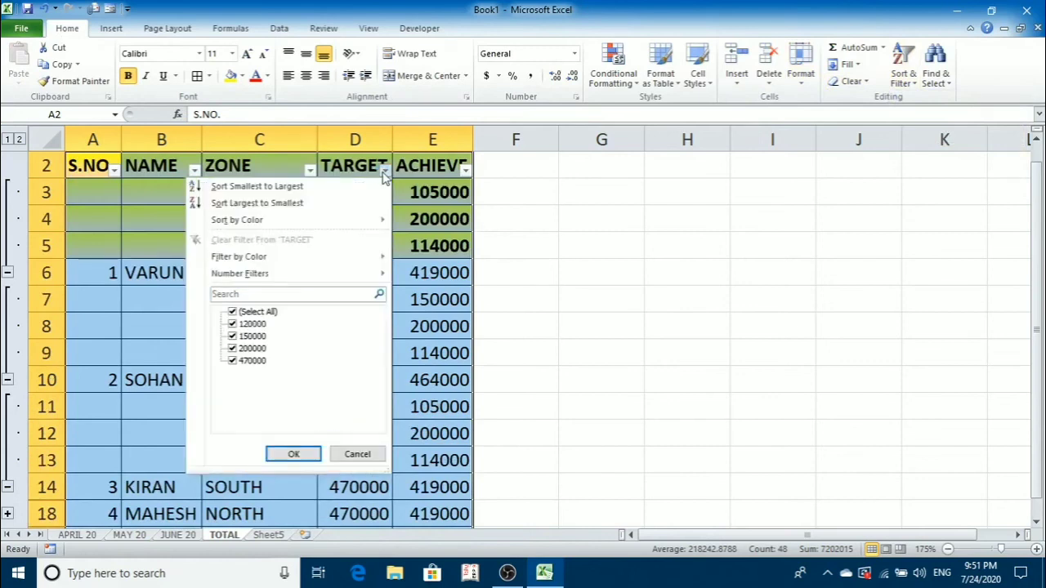
click(384, 170)
click(195, 170)
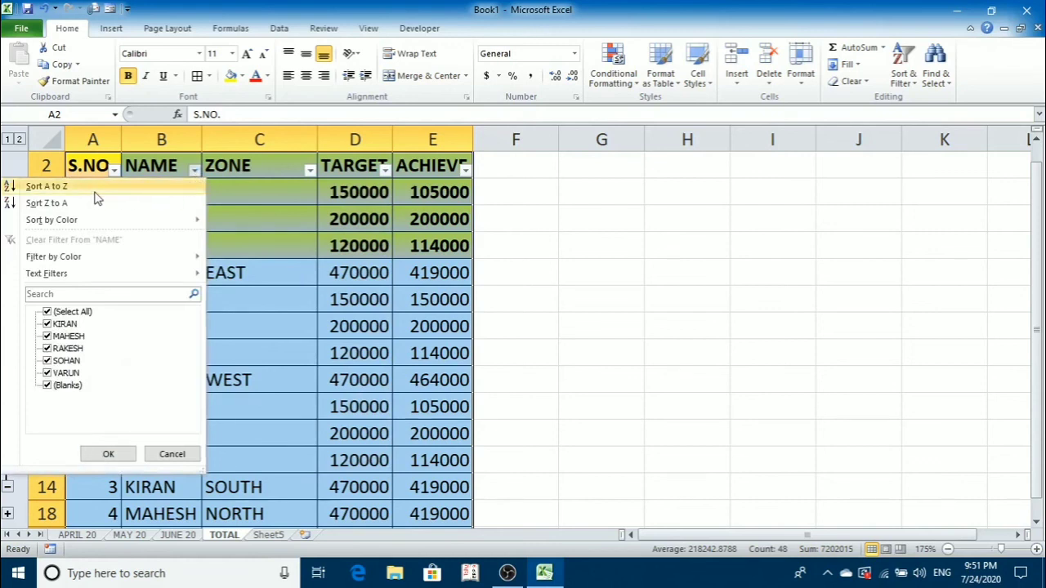
click(93, 191)
click(196, 171)
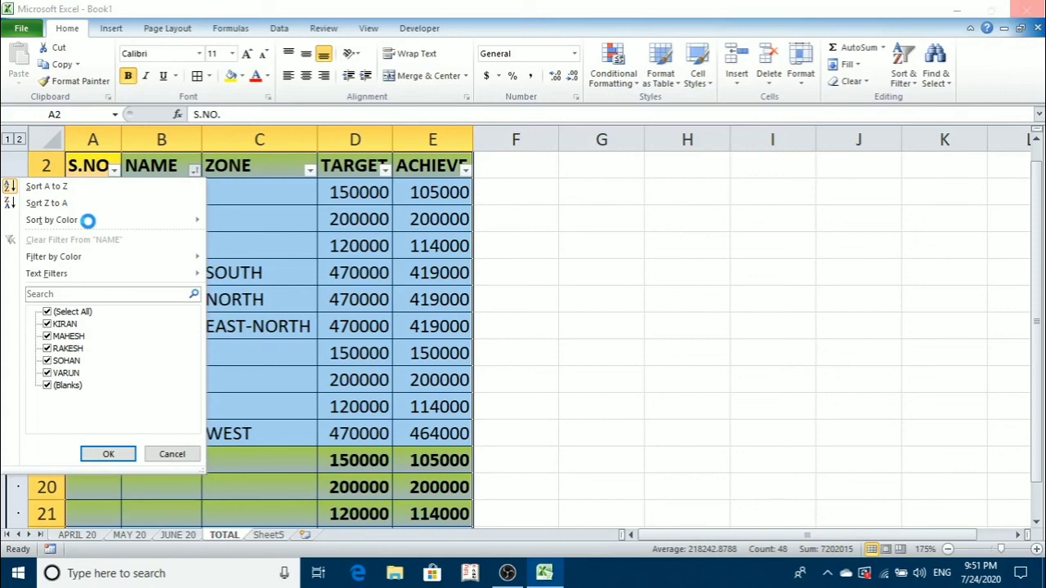
click(89, 221)
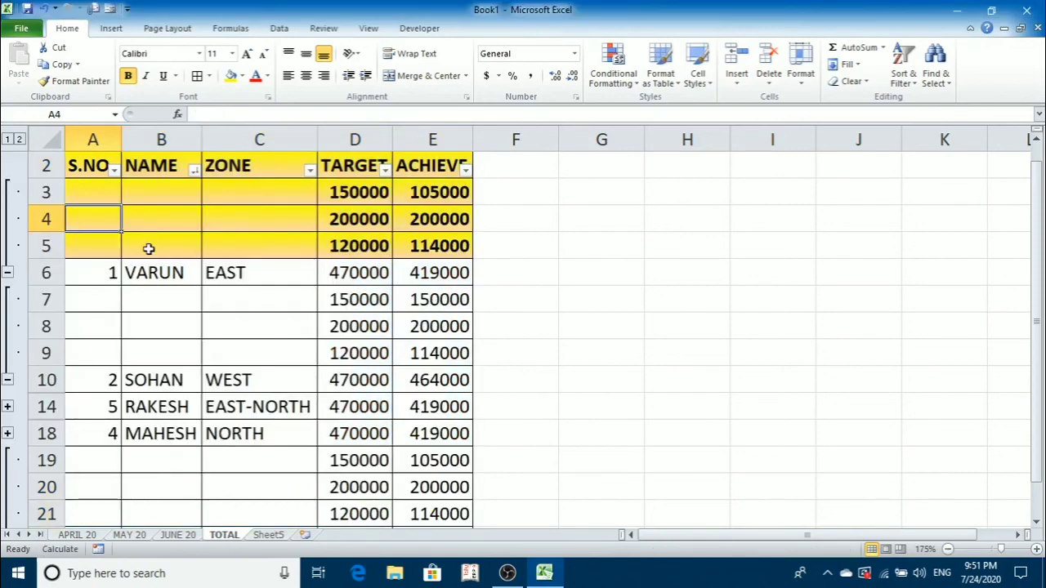
Sort the TOTAL table by the TARGET column from smallest to largest.
click(385, 170)
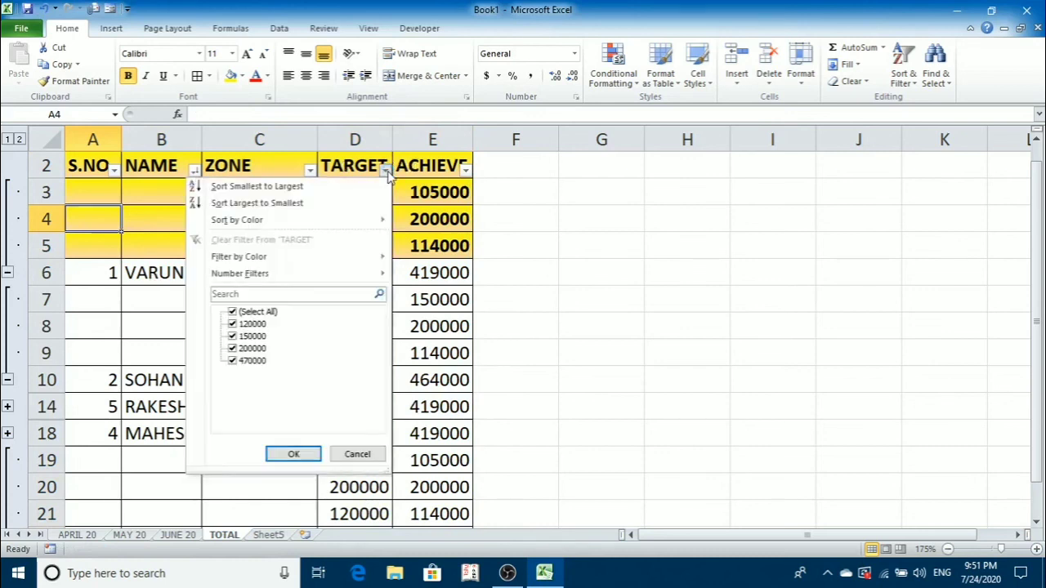
click(275, 189)
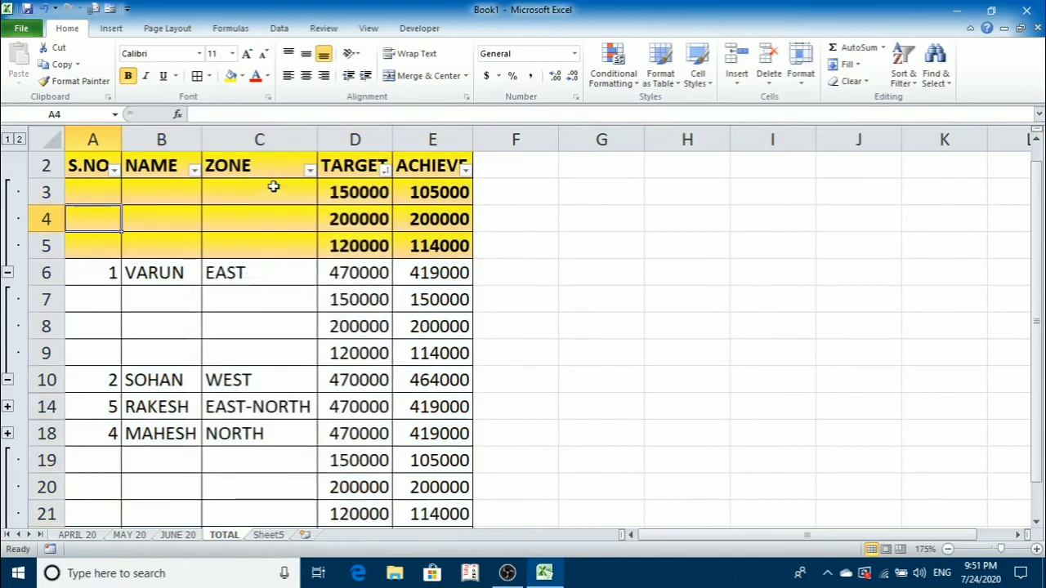
click(385, 170)
click(282, 187)
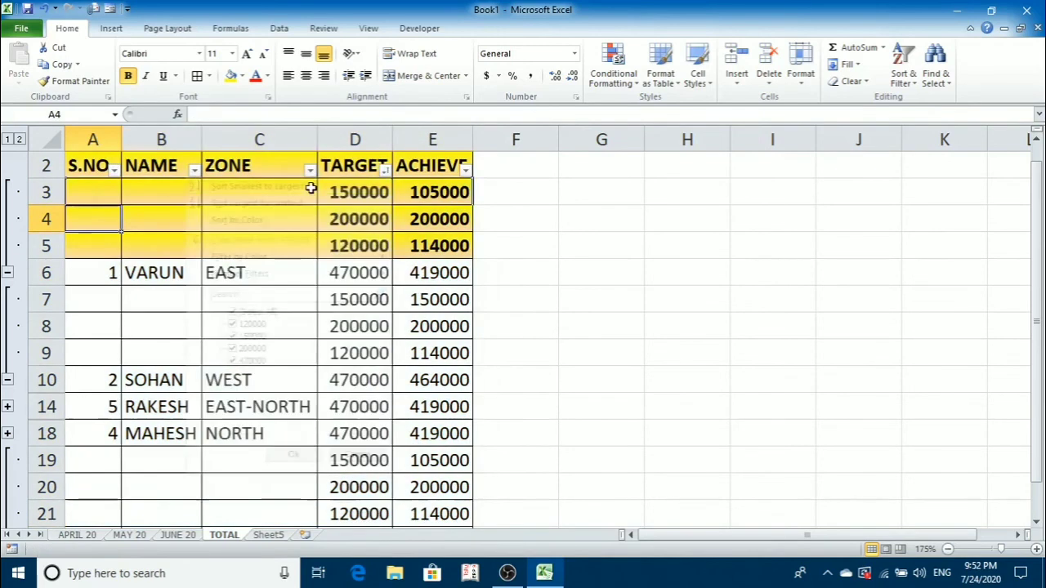
Sort the TOTAL table by the TARGET column from largest to smallest.
drag(345, 272, 346, 329)
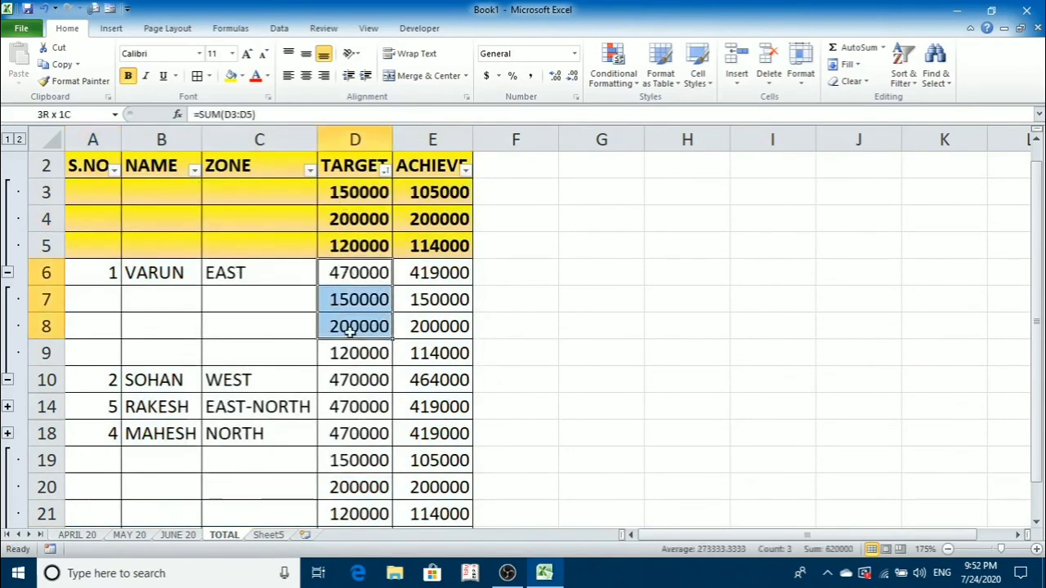
click(384, 169)
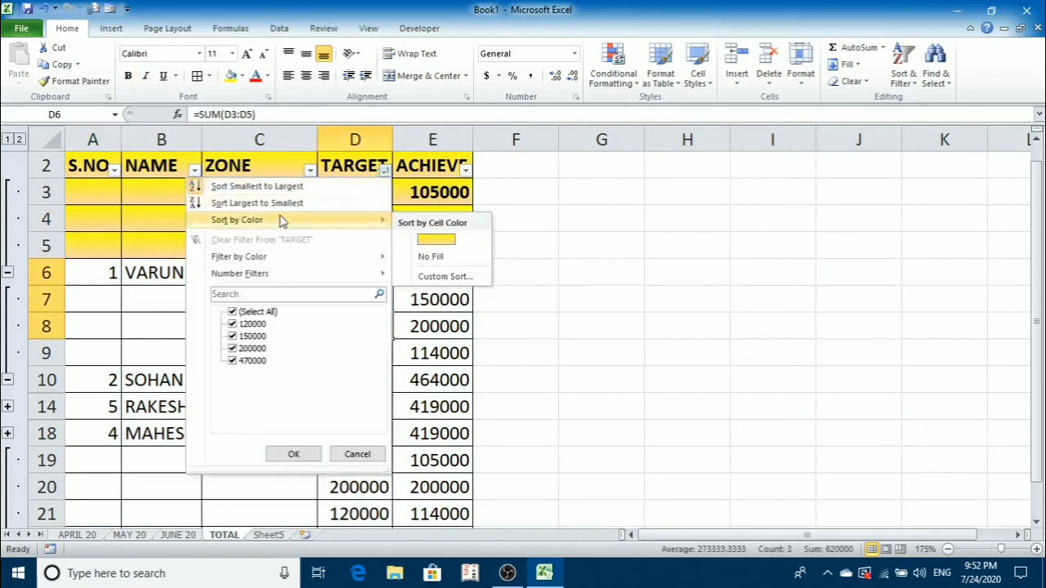
click(286, 209)
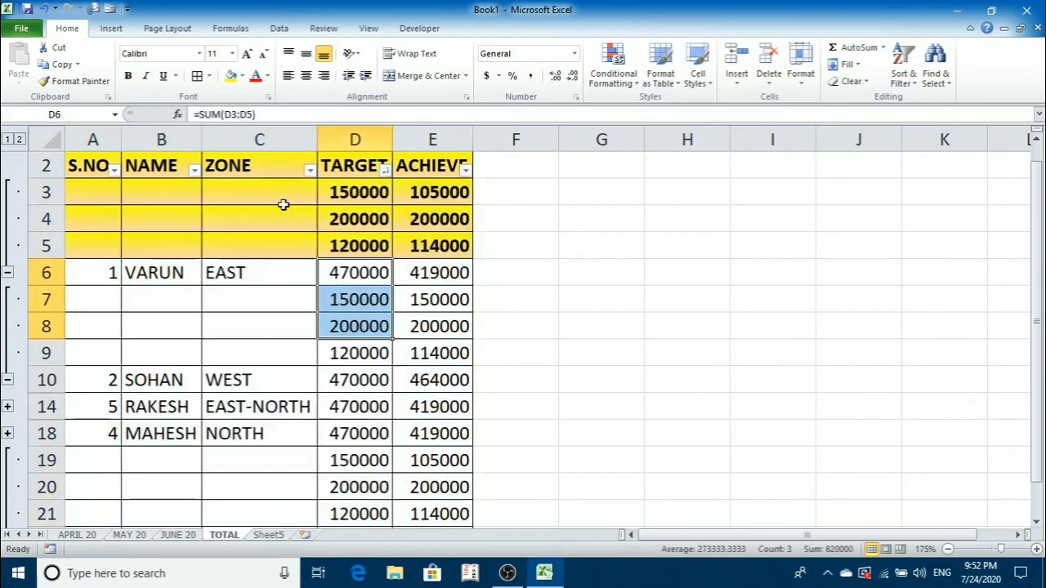
Select the whole TOTAL table and re-sort it by TARGET from smallest to largest, then back from largest to smallest.
click(357, 237)
click(230, 238)
key(ctrl+a)
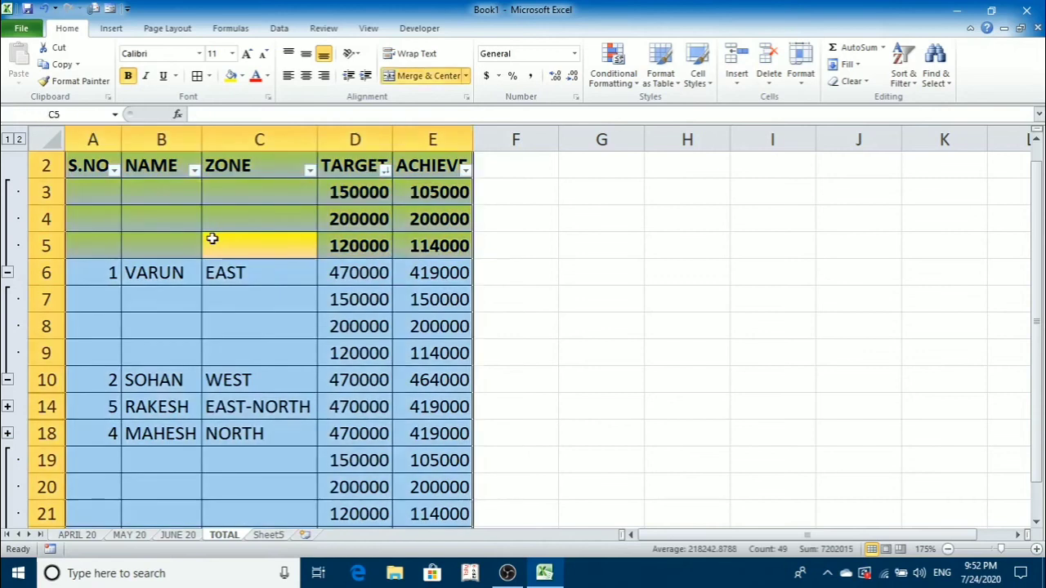
click(384, 169)
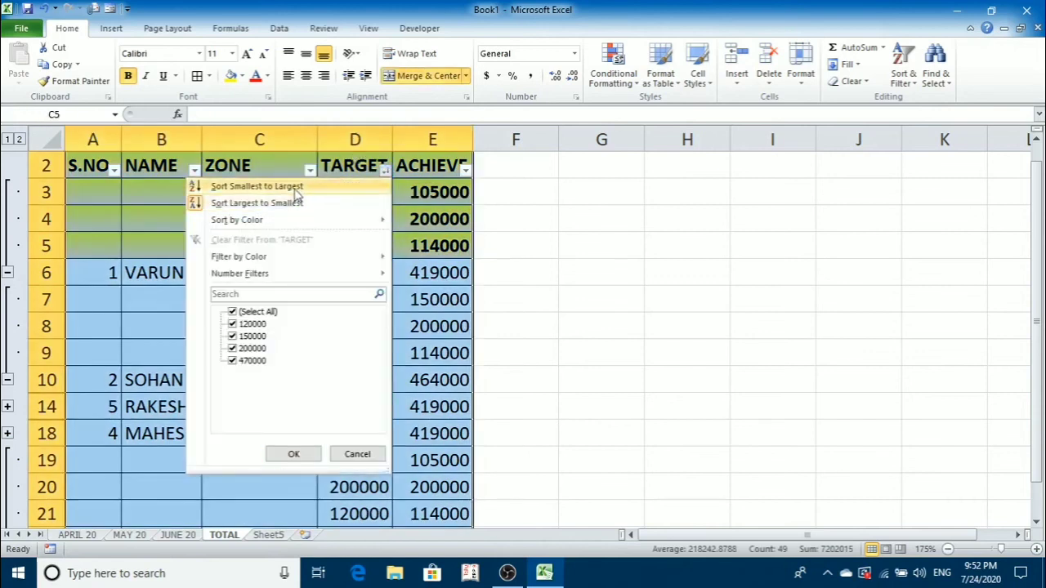
click(292, 186)
click(384, 169)
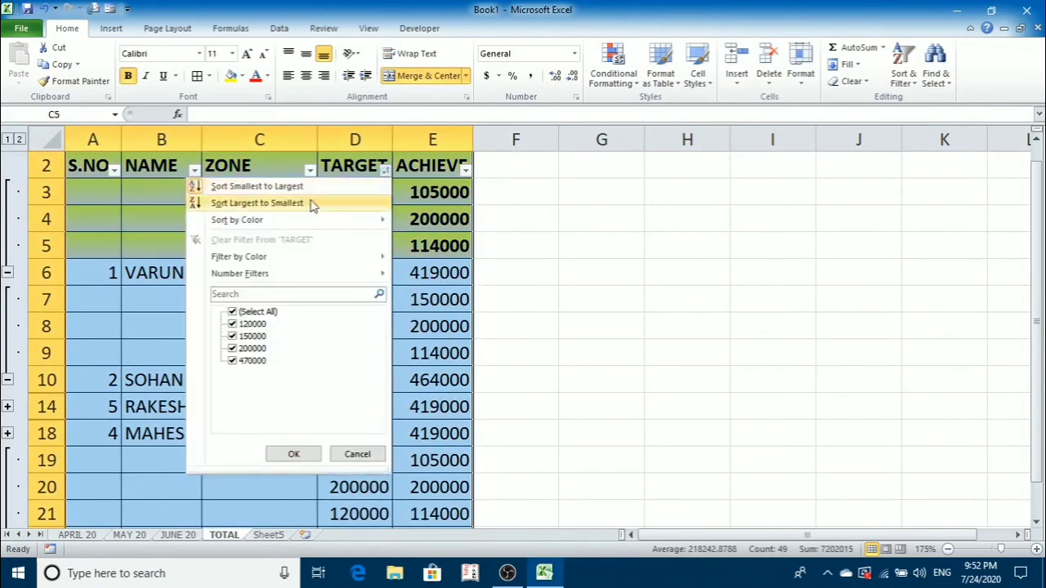
click(310, 202)
Collapse the expanded row groups 3–5, 7–9 and 19–21 on the TOTAL sheet so only the summary rows show.
click(7, 273)
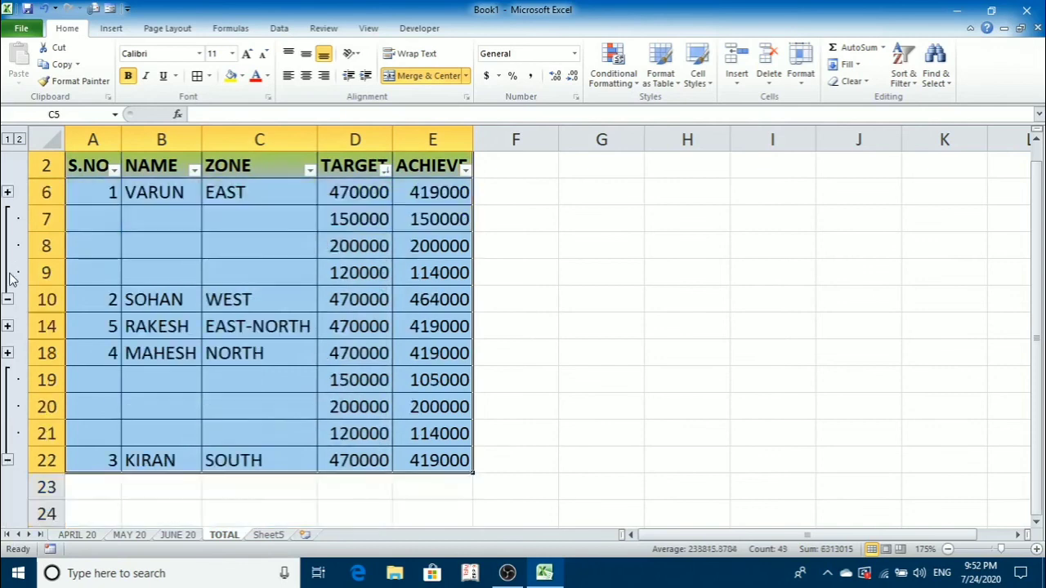
click(8, 300)
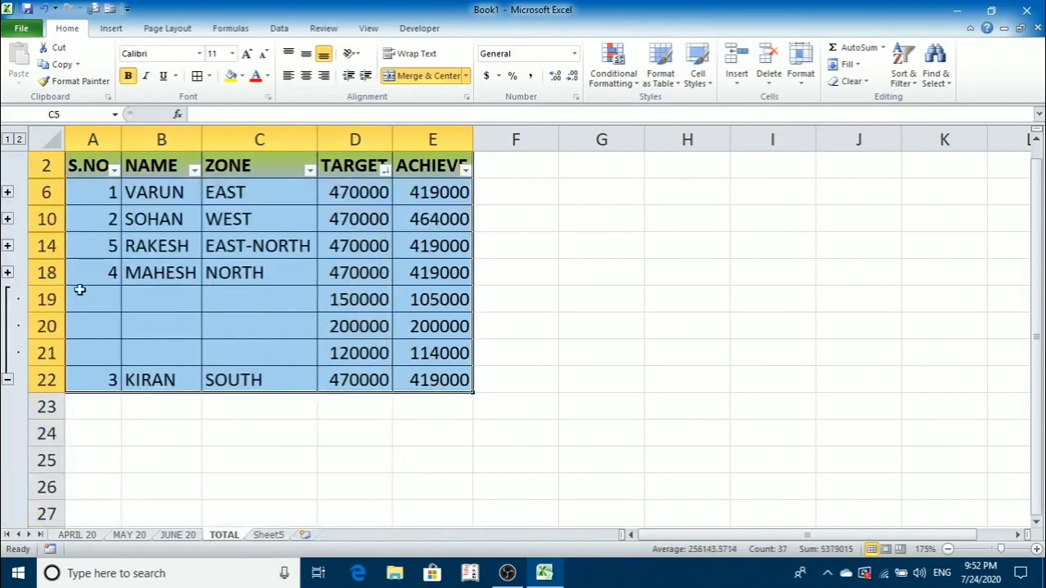
click(8, 380)
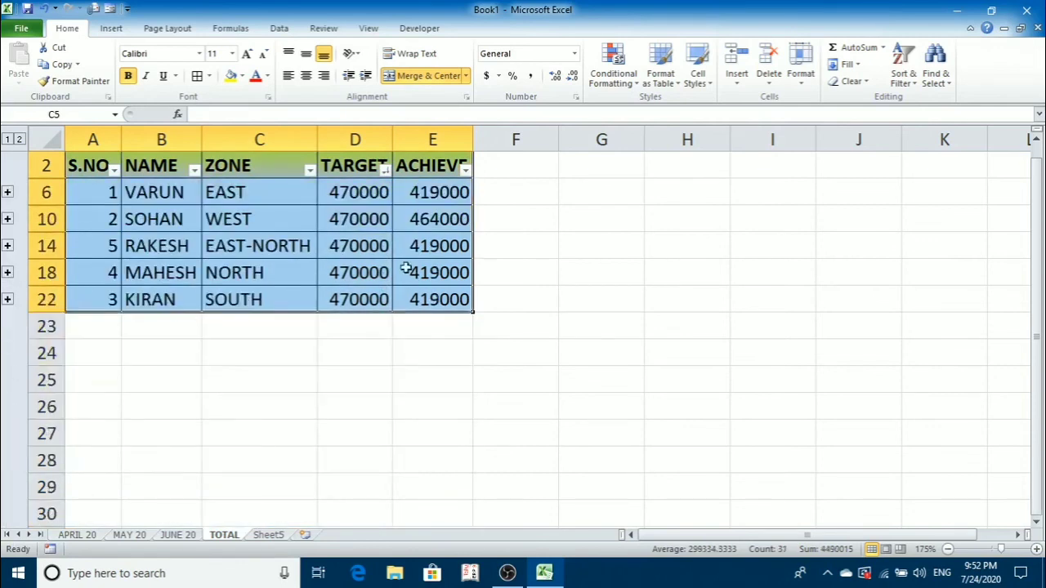
Sort the collapsed TOTAL table by the ACHIEVE column from smallest to largest and check the order of its values.
click(408, 269)
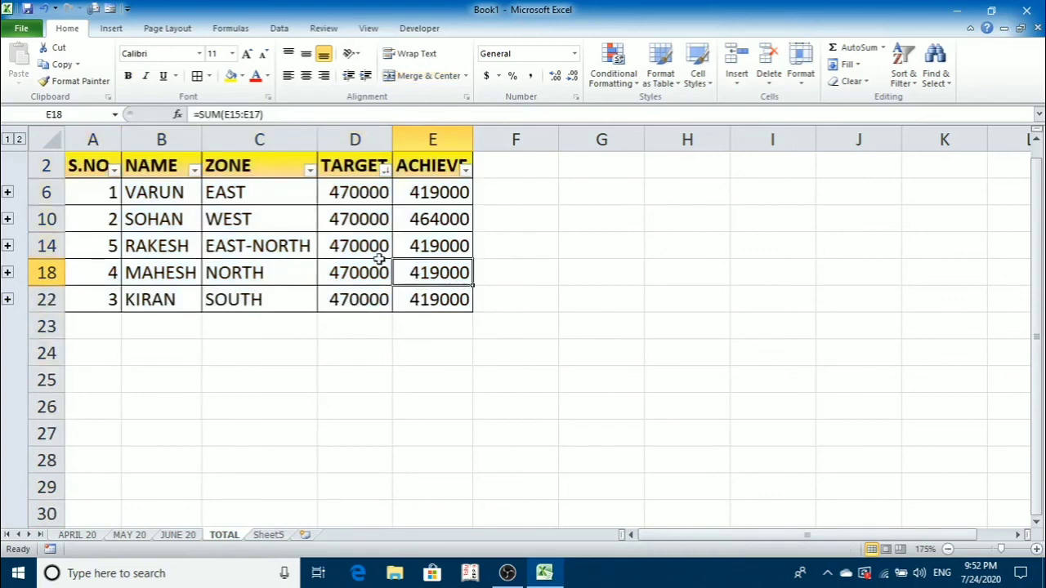
click(464, 170)
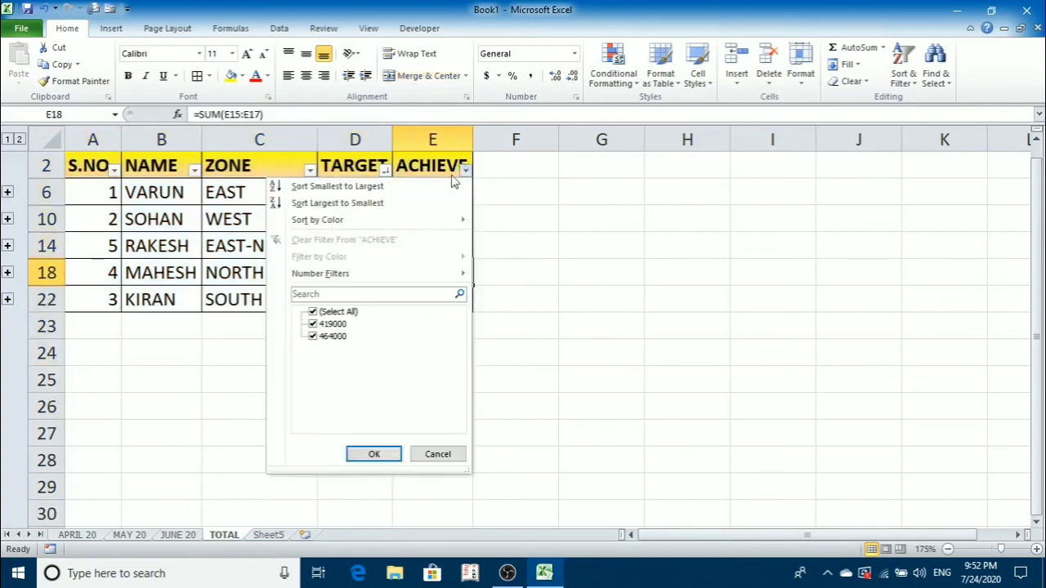
click(331, 187)
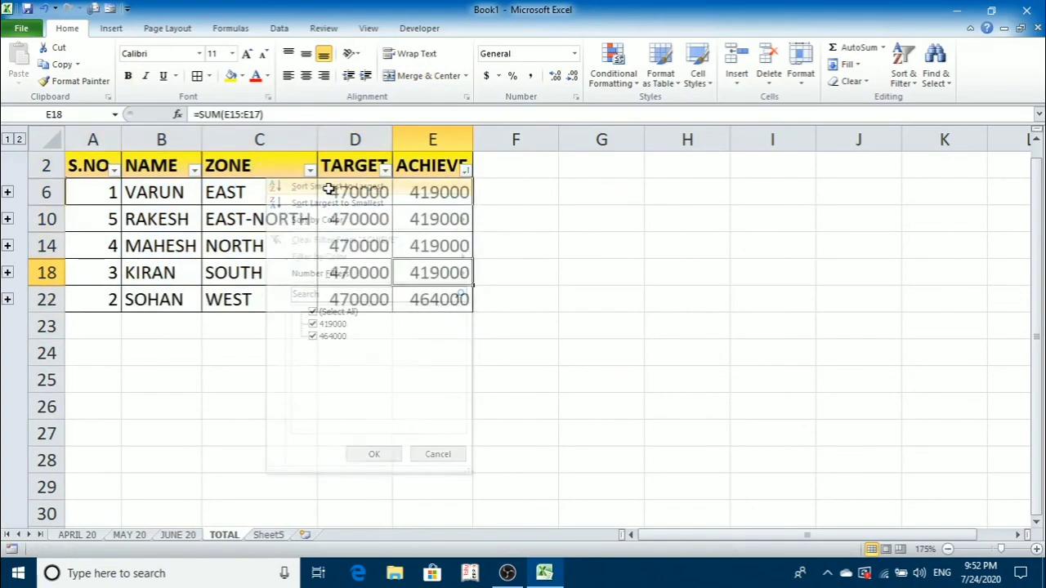
click(439, 193)
click(431, 220)
click(429, 244)
click(430, 268)
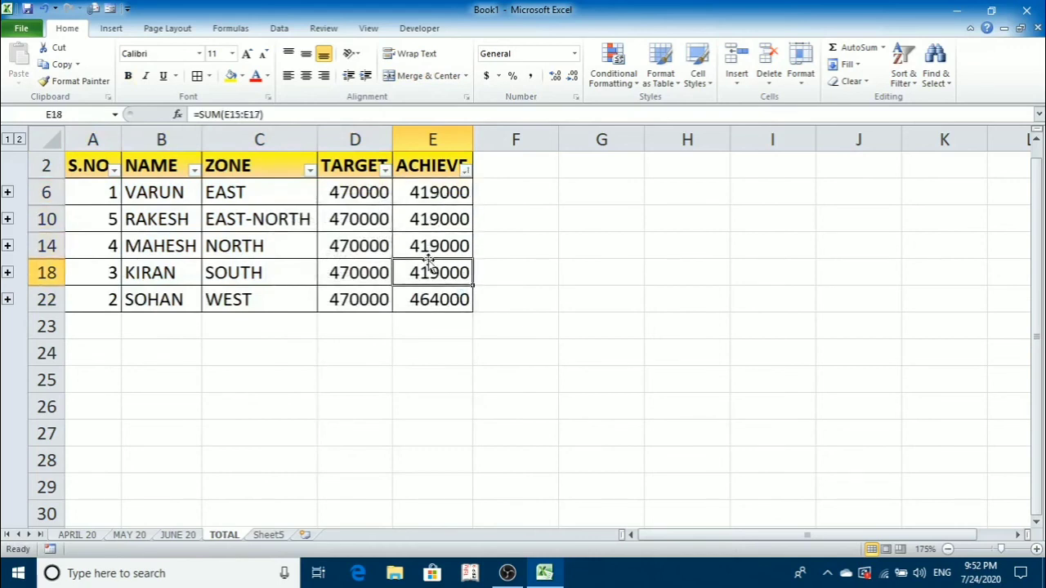
click(431, 299)
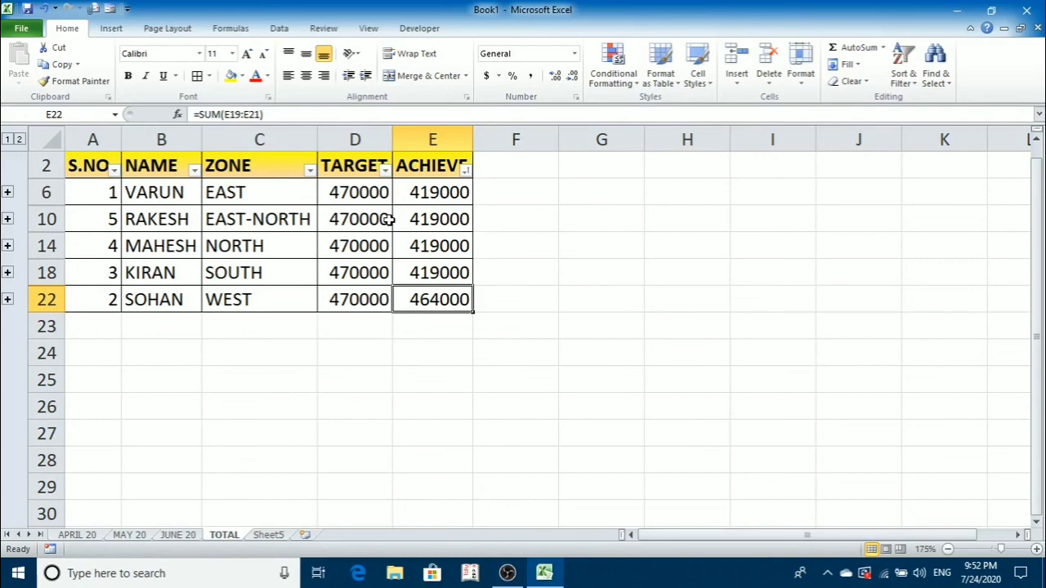
click(507, 572)
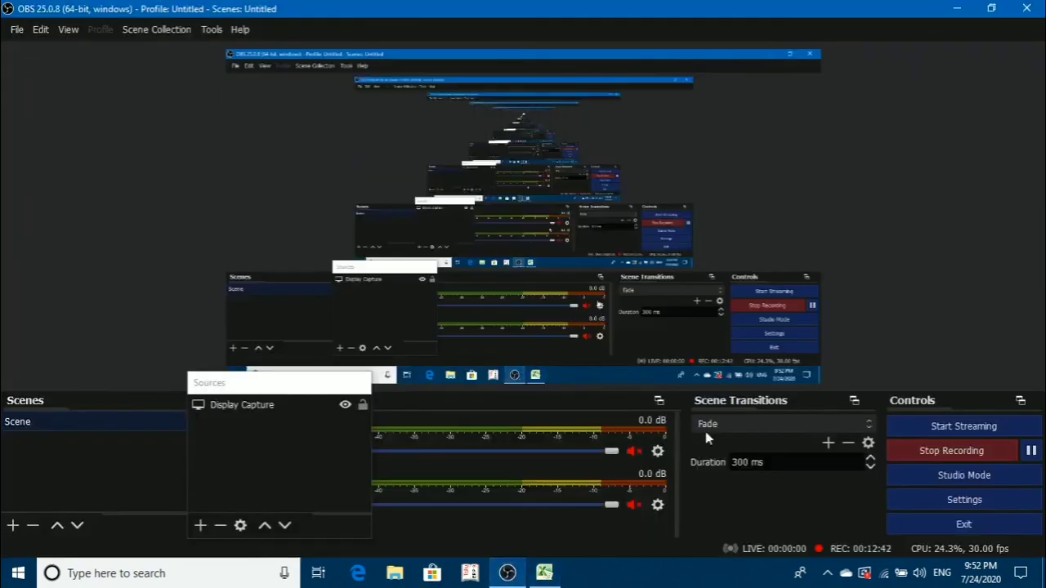
click(929, 453)
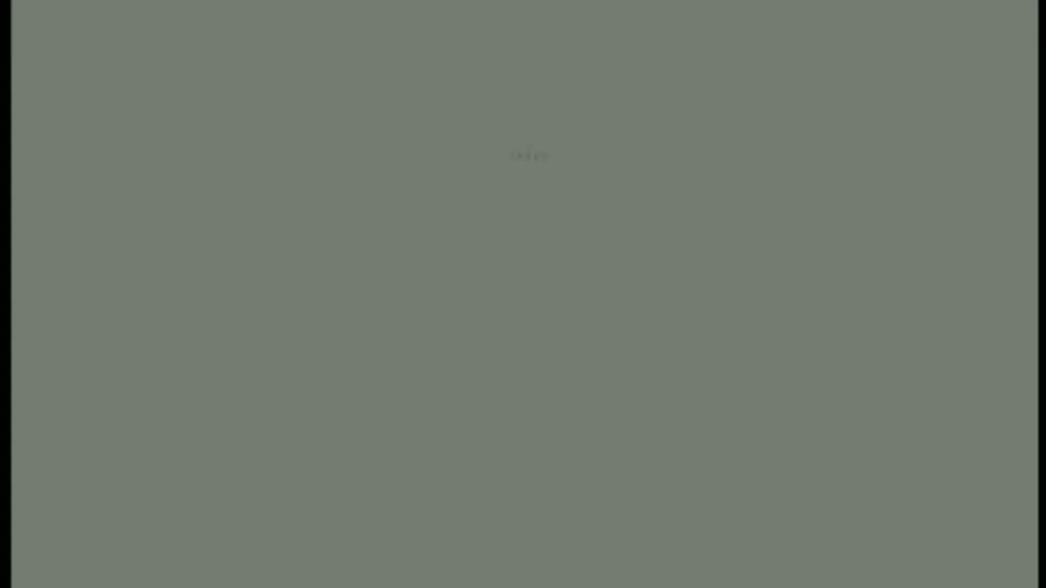